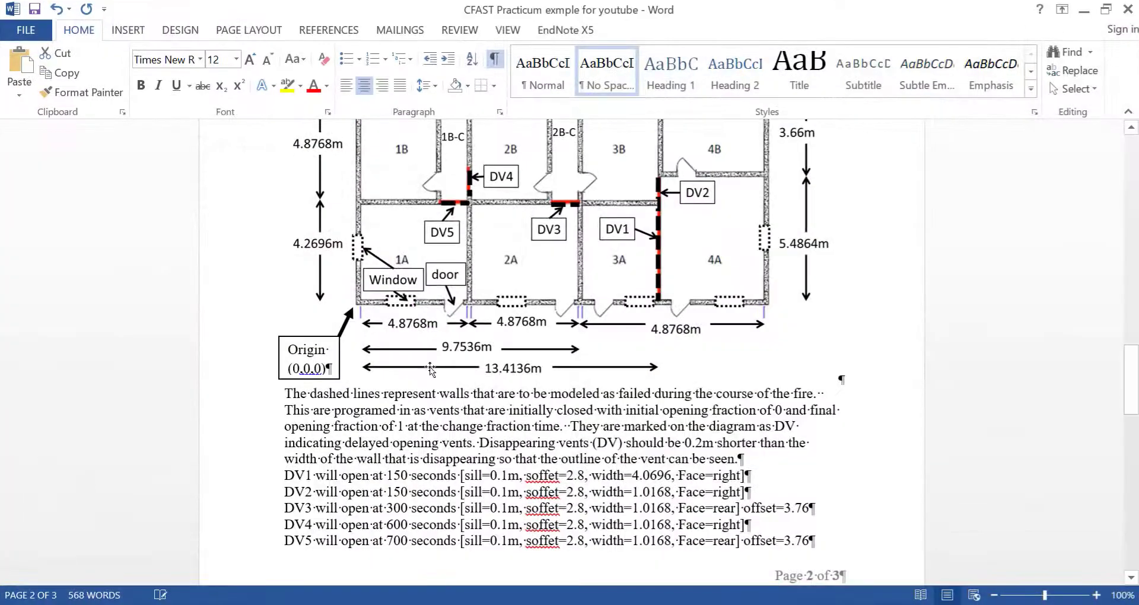
Scroll up the practicum document to the Part II: Disappearing walls heading and its floor plan.
scroll(427, 356, up, 8)
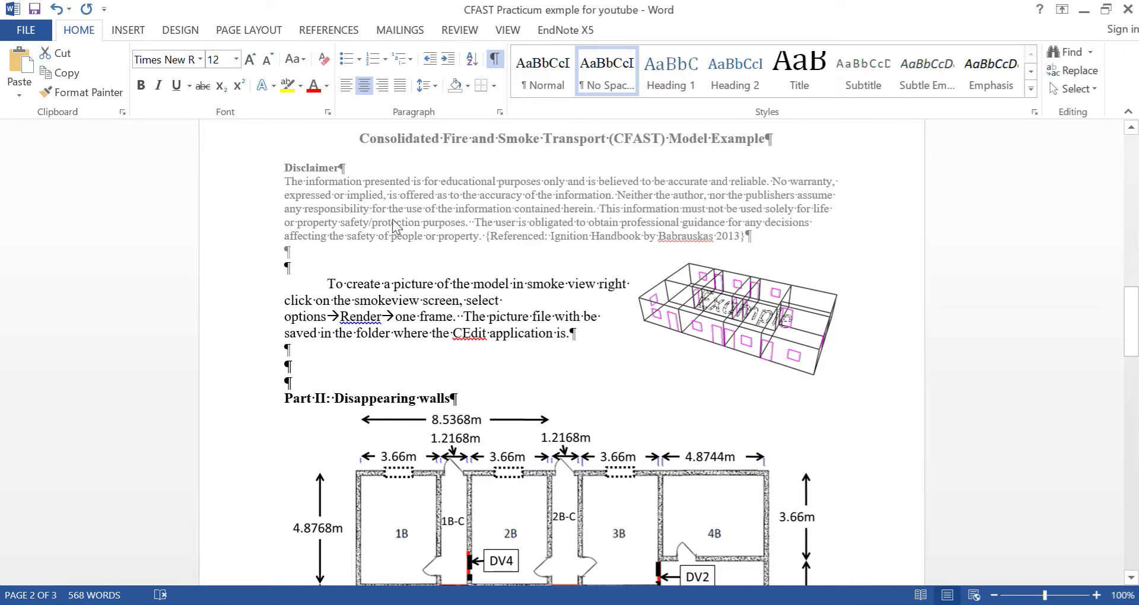
scroll(421, 197, down, 3)
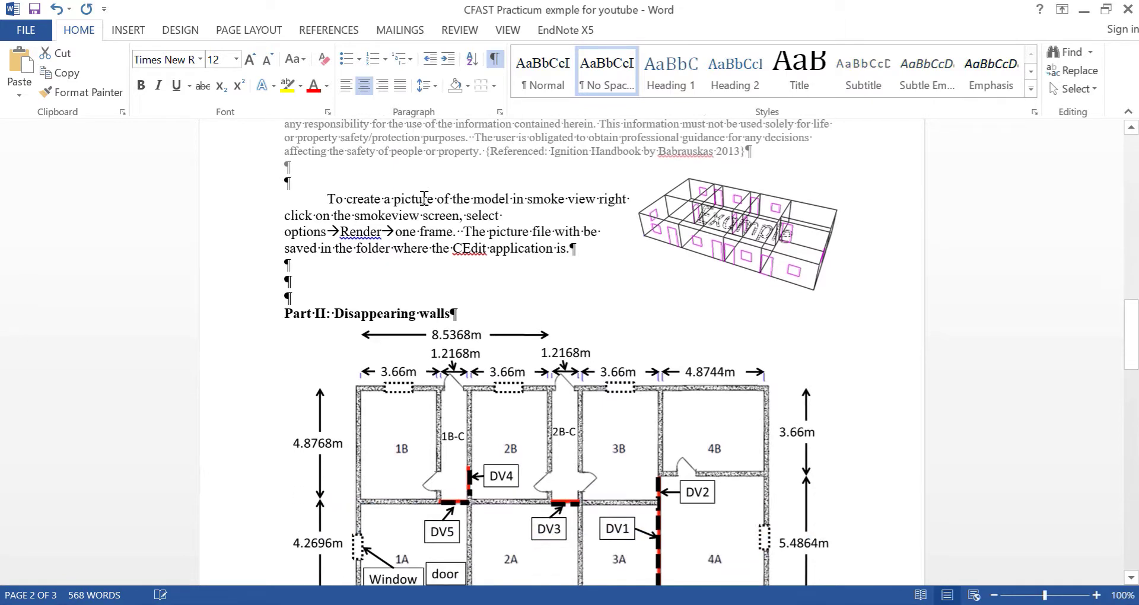
scroll(423, 197, down, 2)
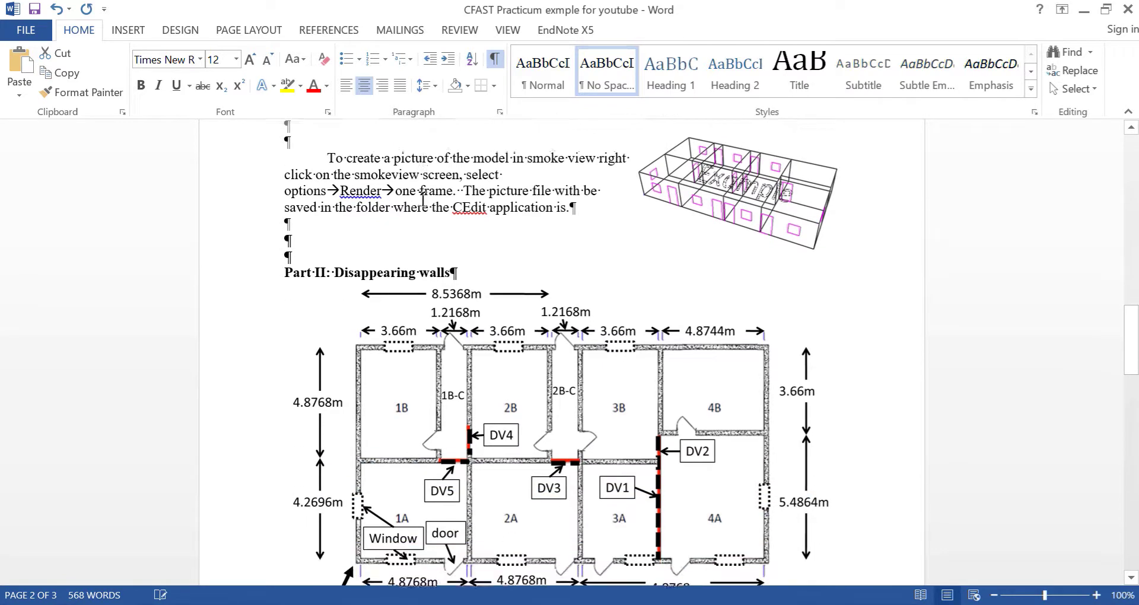
scroll(423, 200, down, 3)
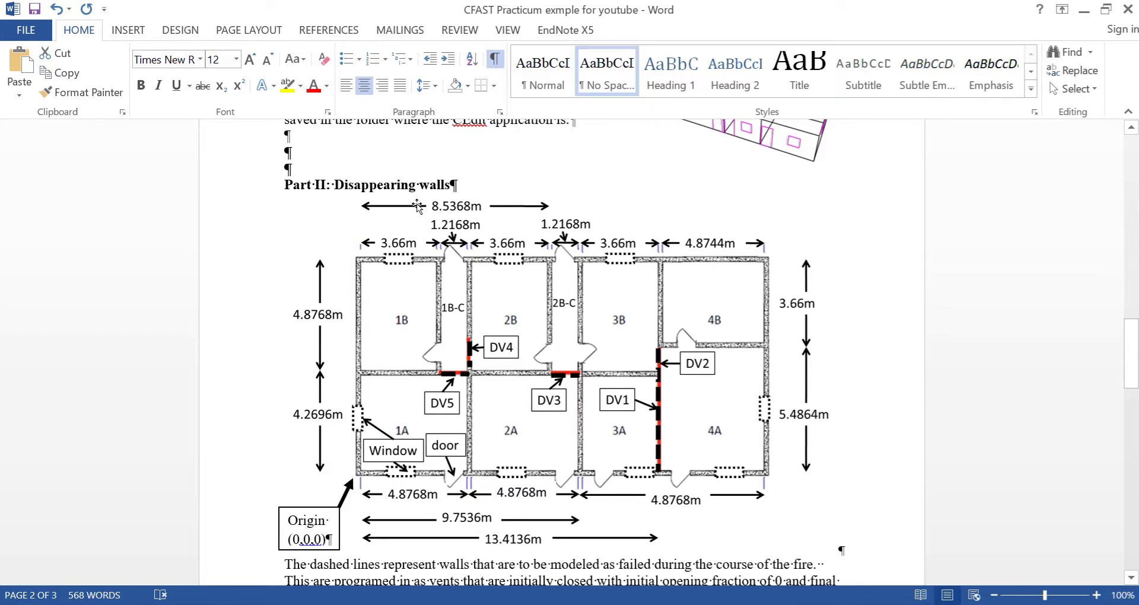
scroll(418, 206, down, 4)
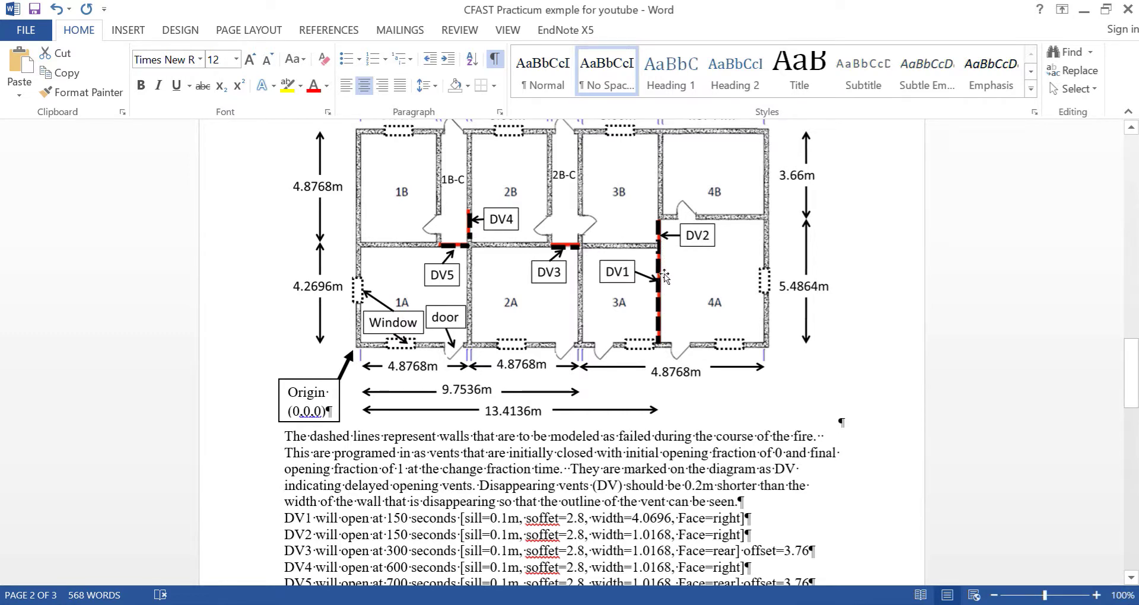
scroll(664, 276, down, 1)
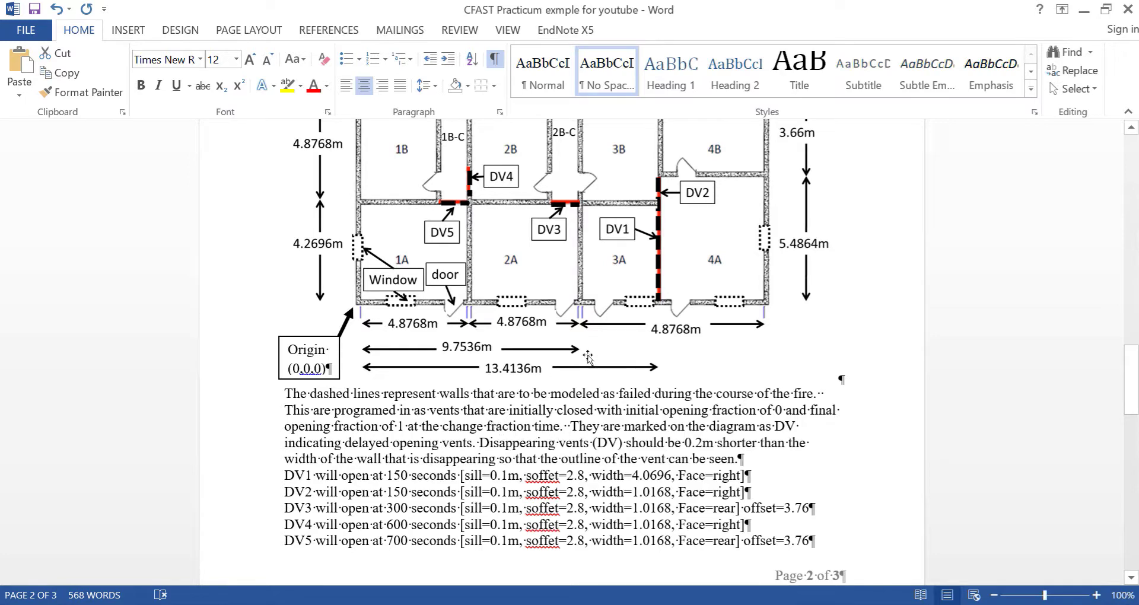
scroll(588, 358, up, 3)
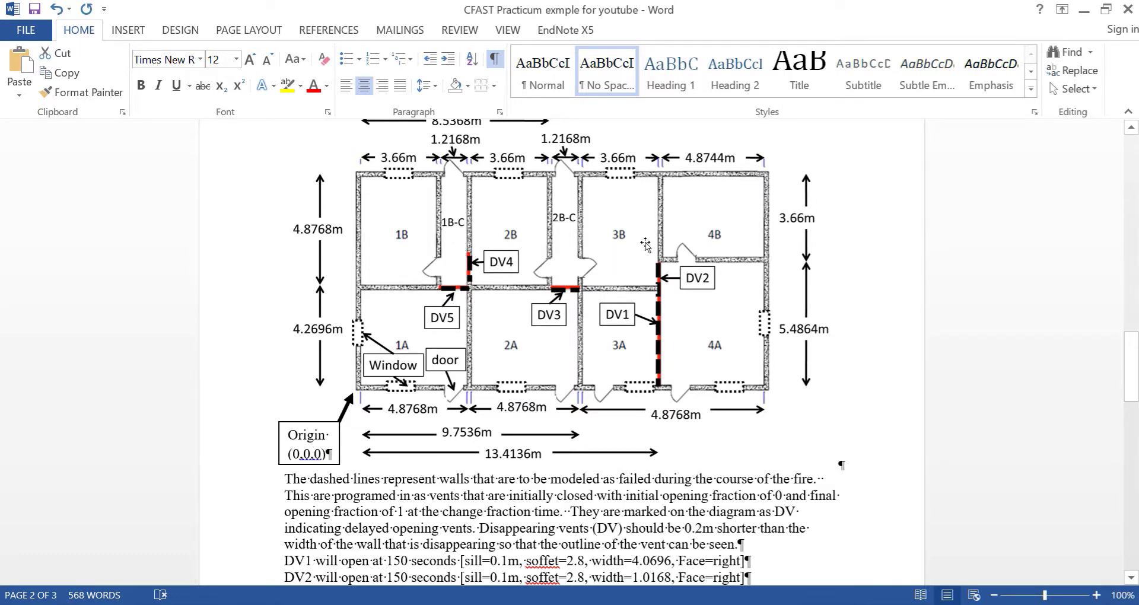
scroll(646, 246, down, 3)
scroll(647, 246, down, 1)
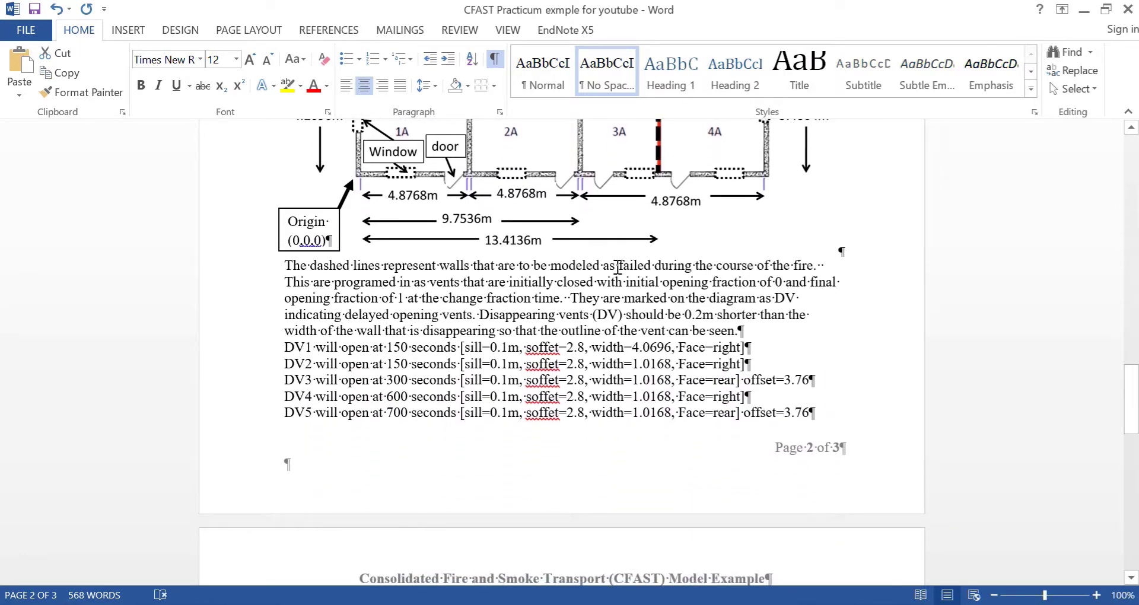
scroll(483, 244, up, 2)
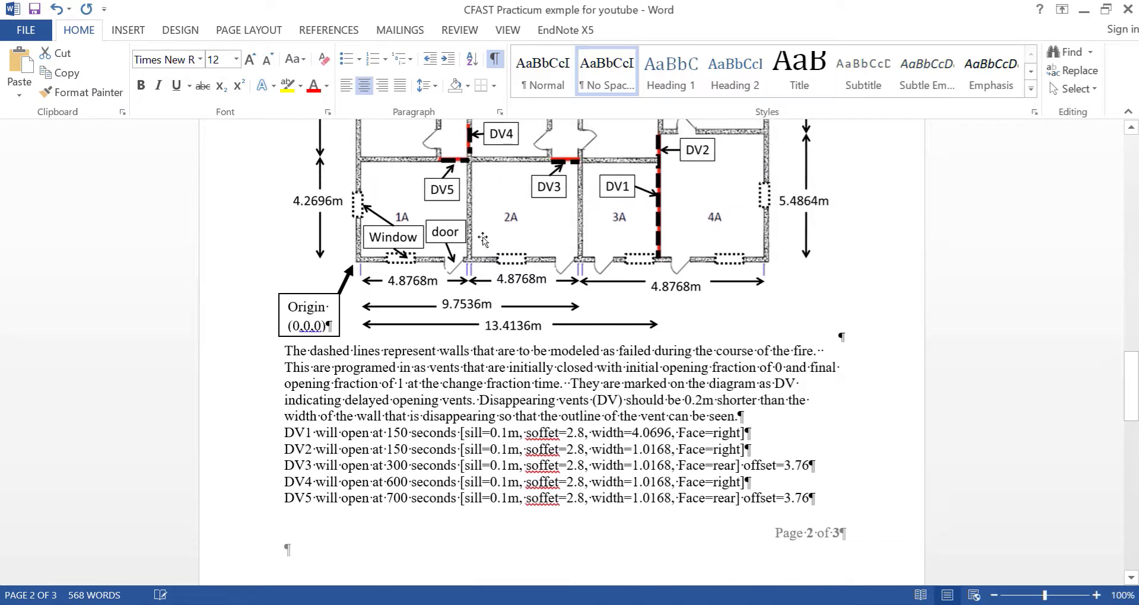
scroll(483, 239, down, 1)
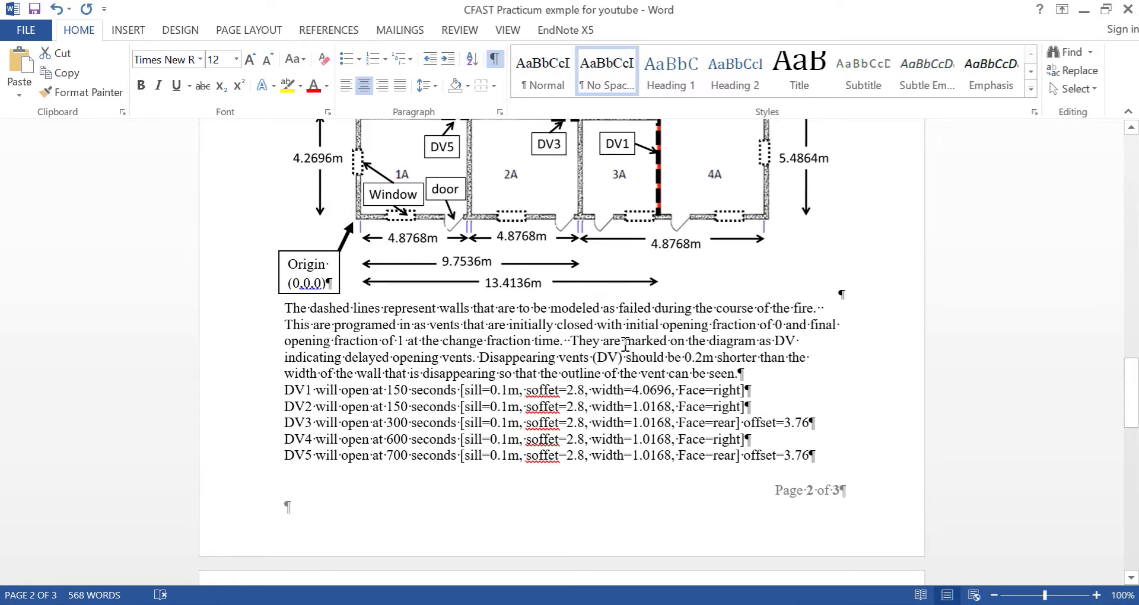
Highlight the 0-to-1 opening fractions and DV1's 150 s opening time, sill, soffit, width and right face.
drag(626, 324, 786, 326)
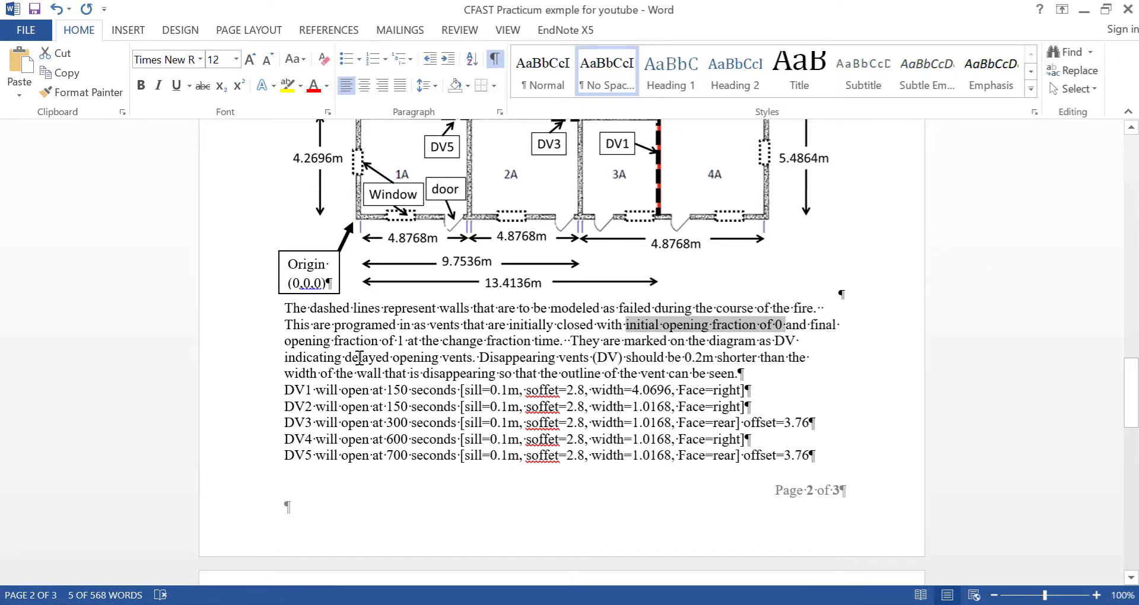
drag(363, 343, 557, 349)
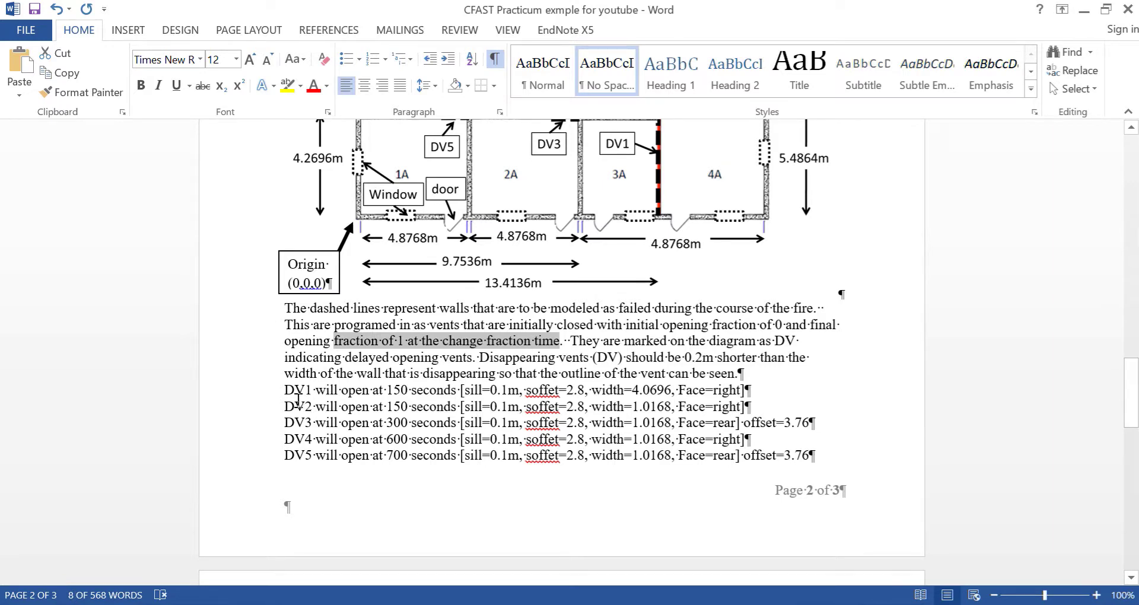
drag(285, 392, 460, 392)
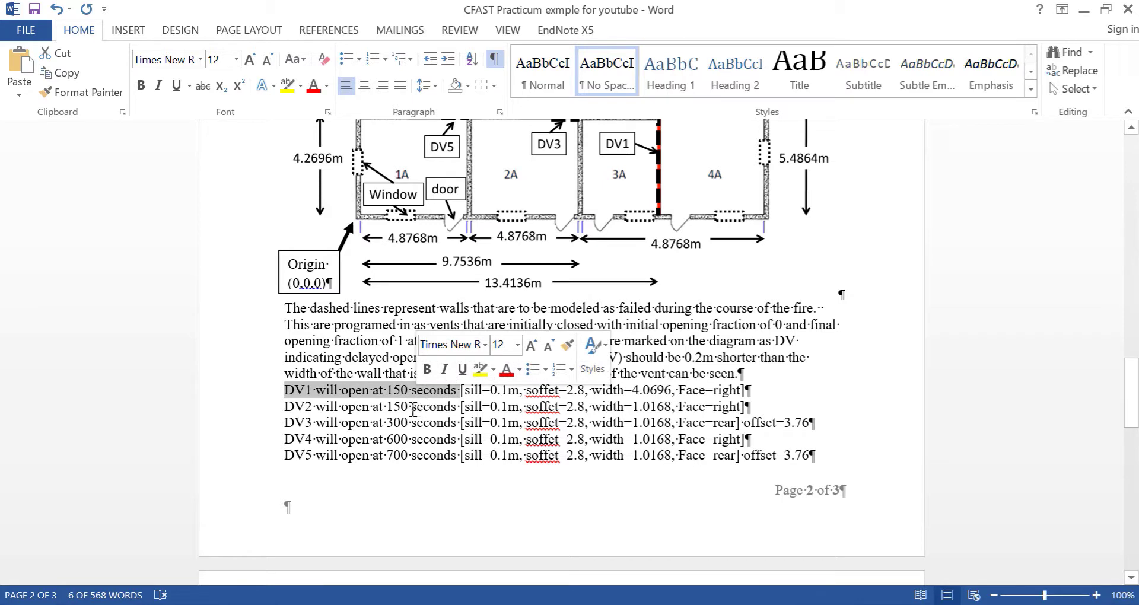
drag(463, 391, 676, 400)
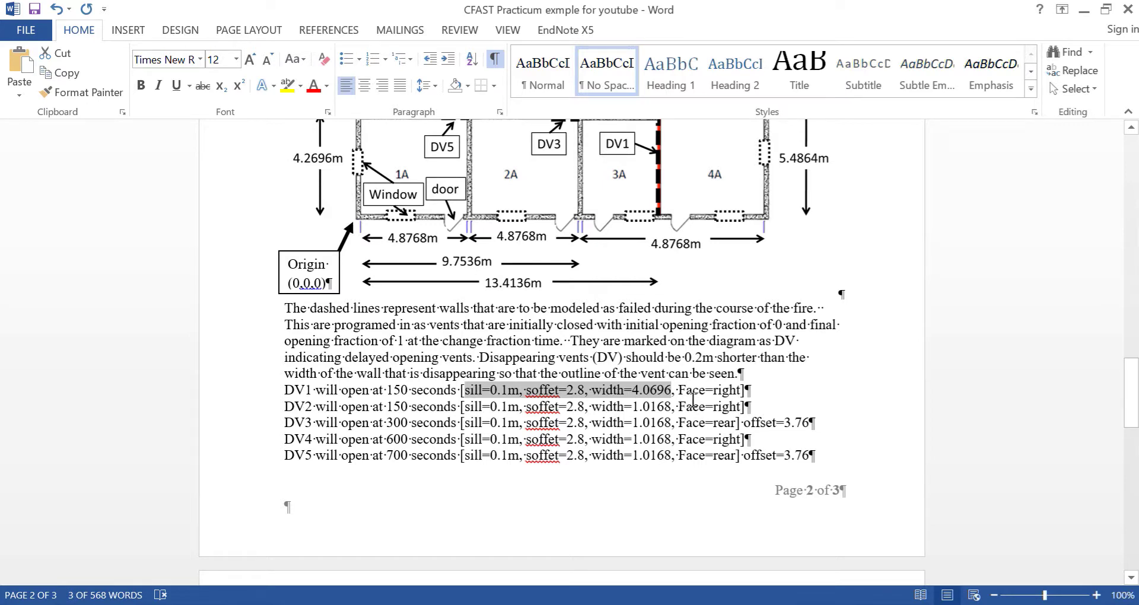
drag(678, 392, 742, 393)
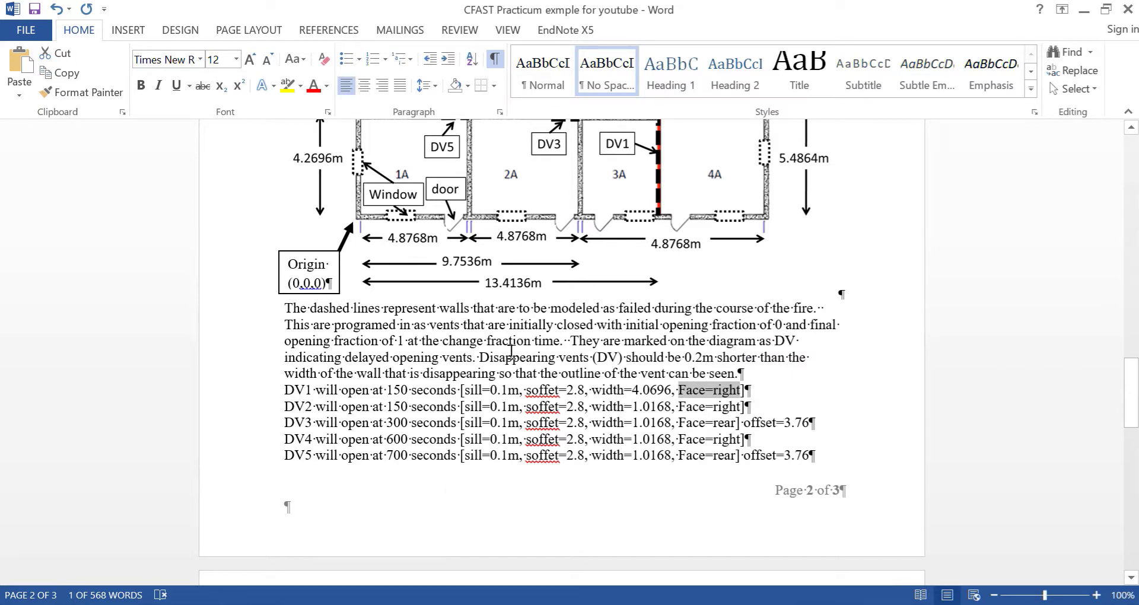
scroll(511, 356, up, 3)
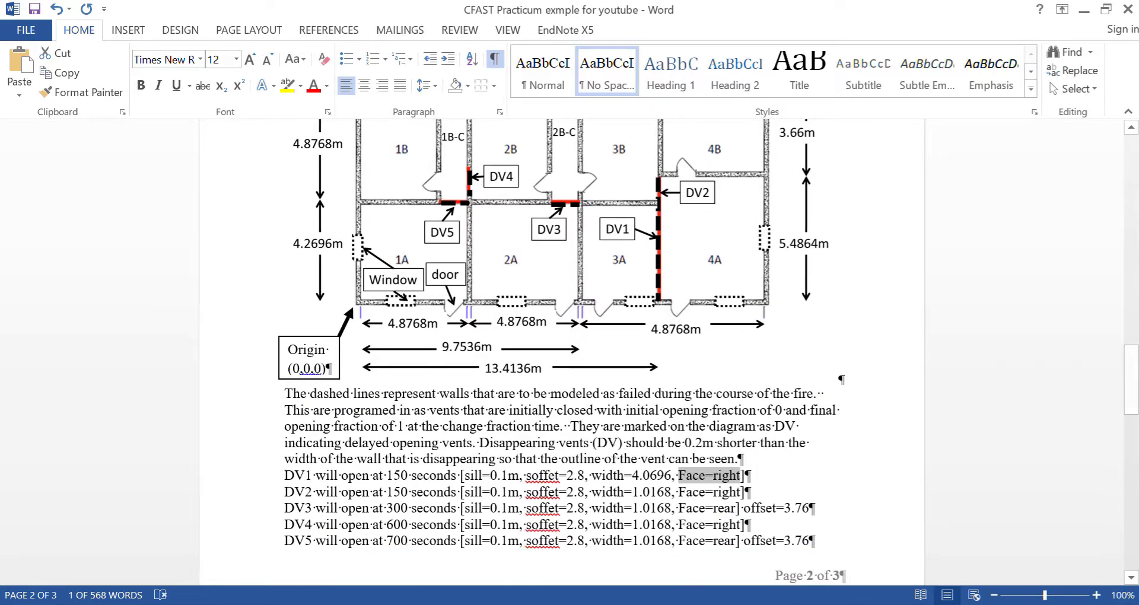
key(alt+Tab)
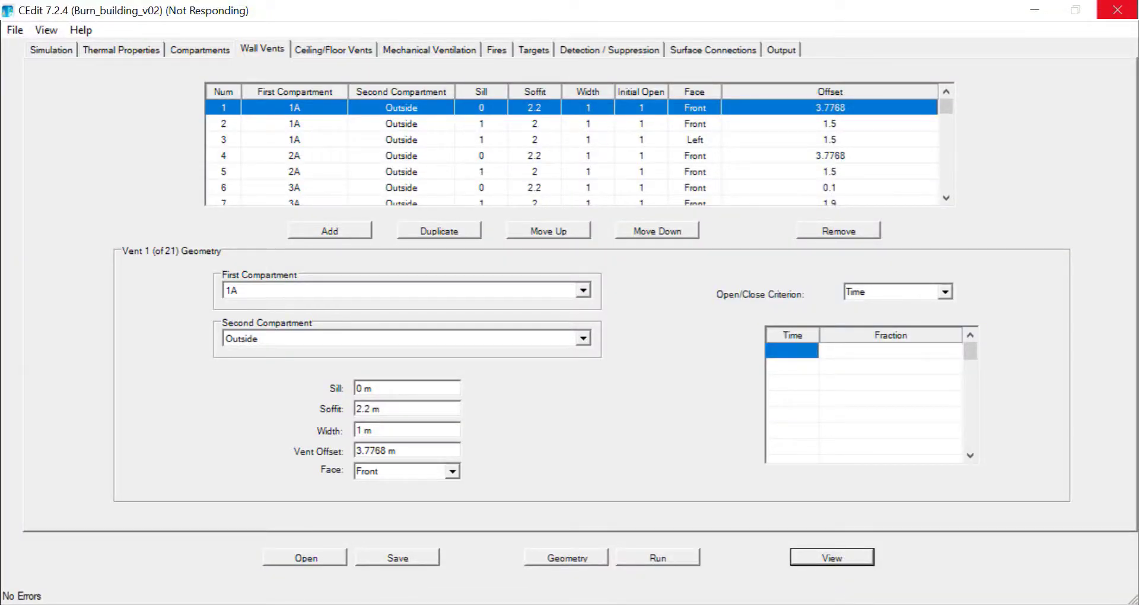
Close all the leftover Smokeview windows from the taskbar.
click(775, 604)
right_click(775, 602)
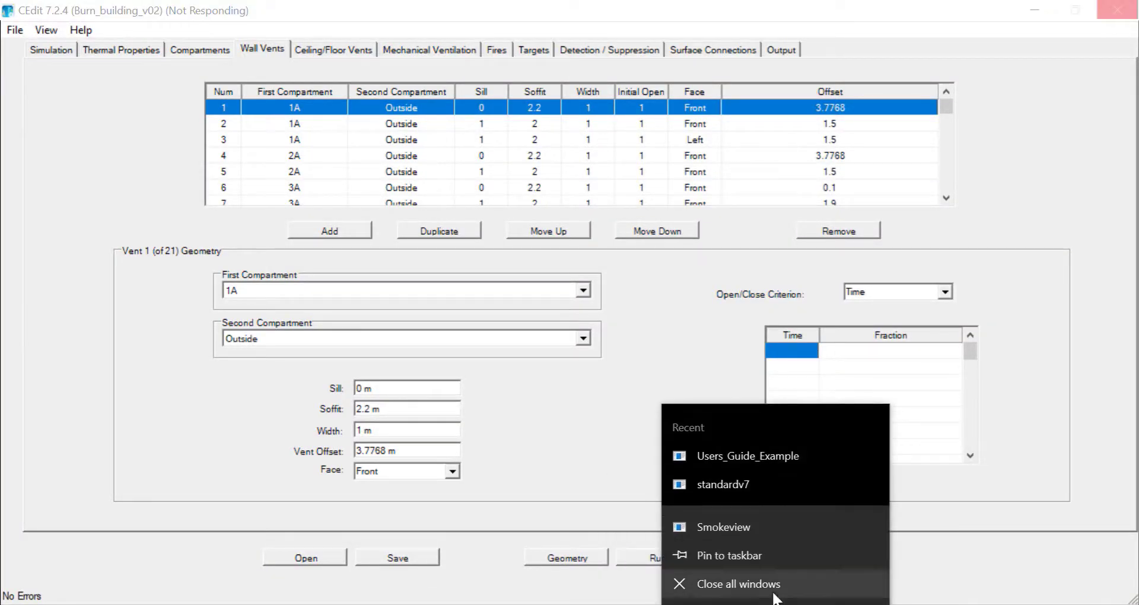
click(771, 593)
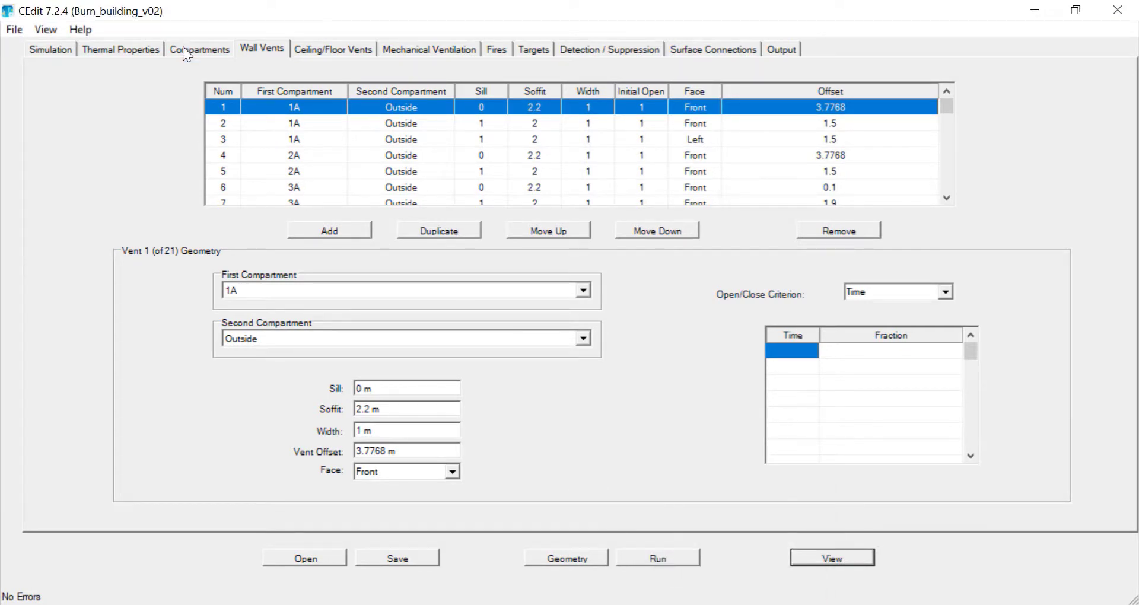
Scroll the Wall Vents list down and select vent 20, linking 4A and 3A.
click(947, 199)
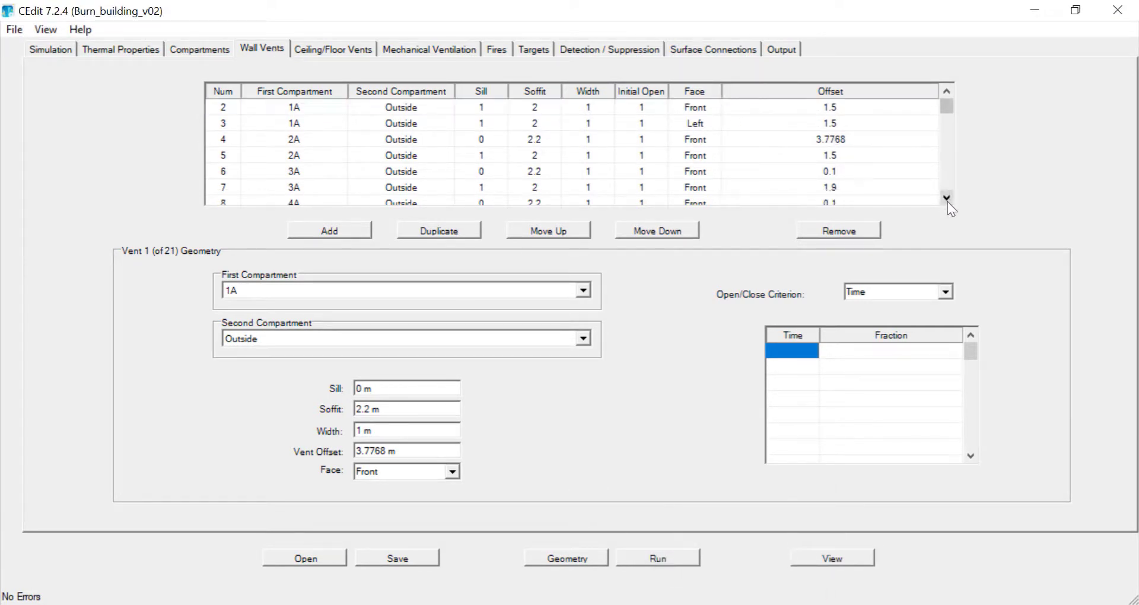
click(948, 199)
click(948, 199)
click(947, 200)
click(947, 199)
click(947, 199)
click(947, 200)
click(947, 199)
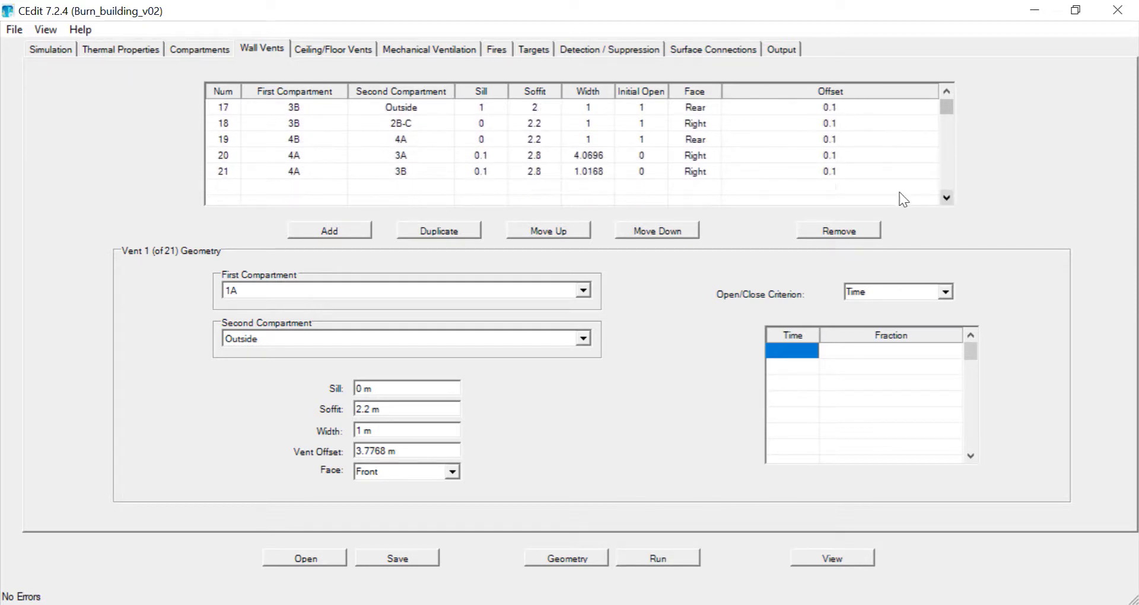
click(280, 159)
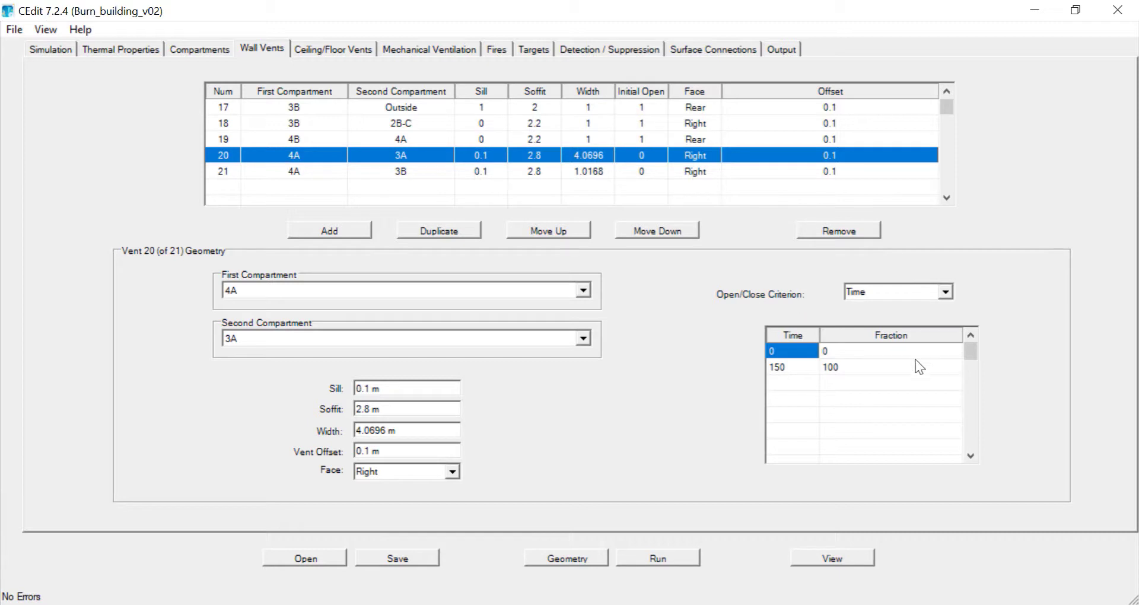
Try changing vent 20's 150-second opening fraction from 100 to 1, rechecking it against vent 21.
click(865, 377)
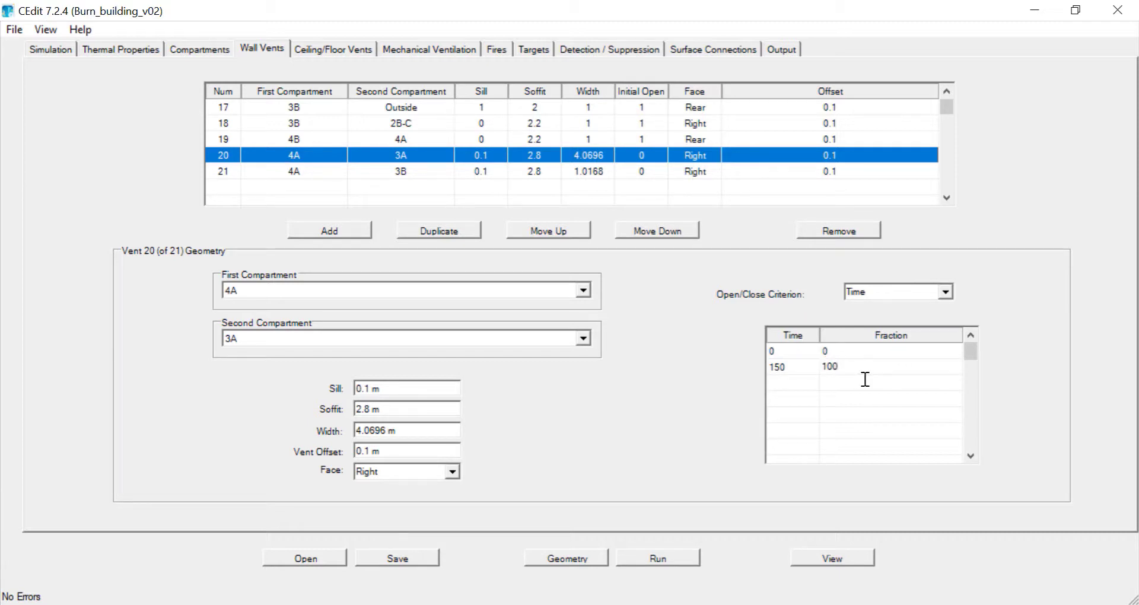
key(BackSpace)
key(BackSpace)
click(547, 171)
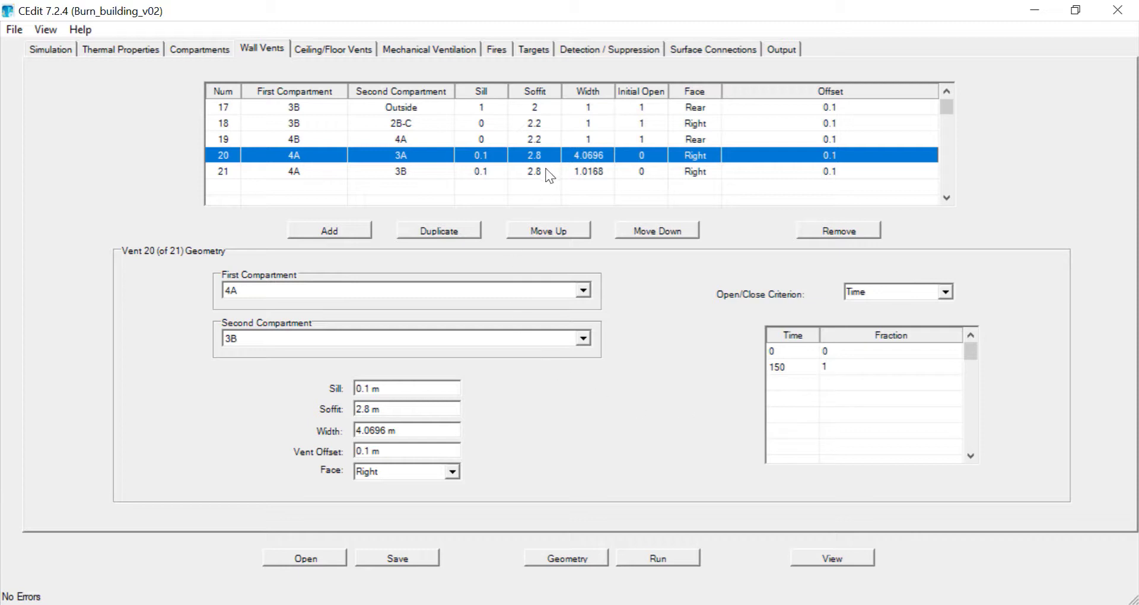
click(468, 157)
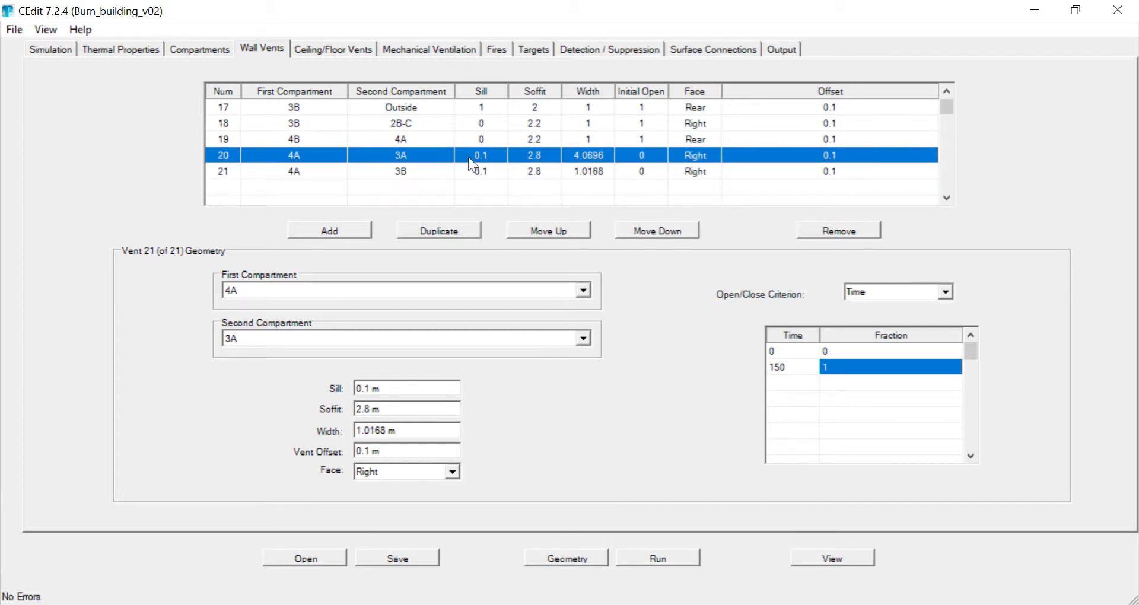
click(853, 373)
key(BackSpace)
key(BackSpace)
key(BackSpace)
text(1)
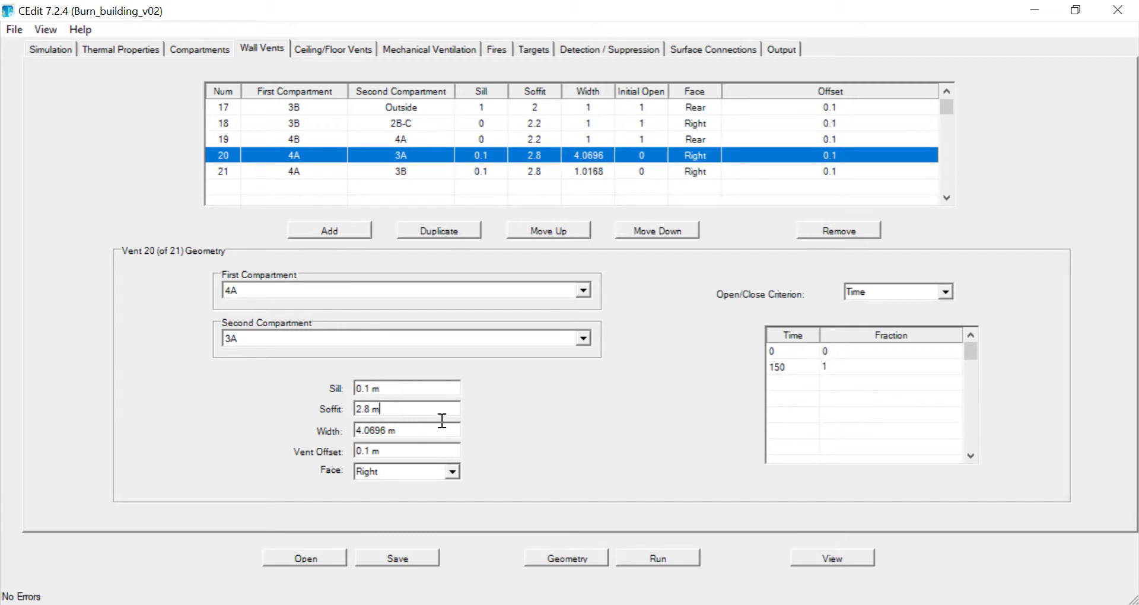
click(442, 410)
click(480, 173)
click(476, 159)
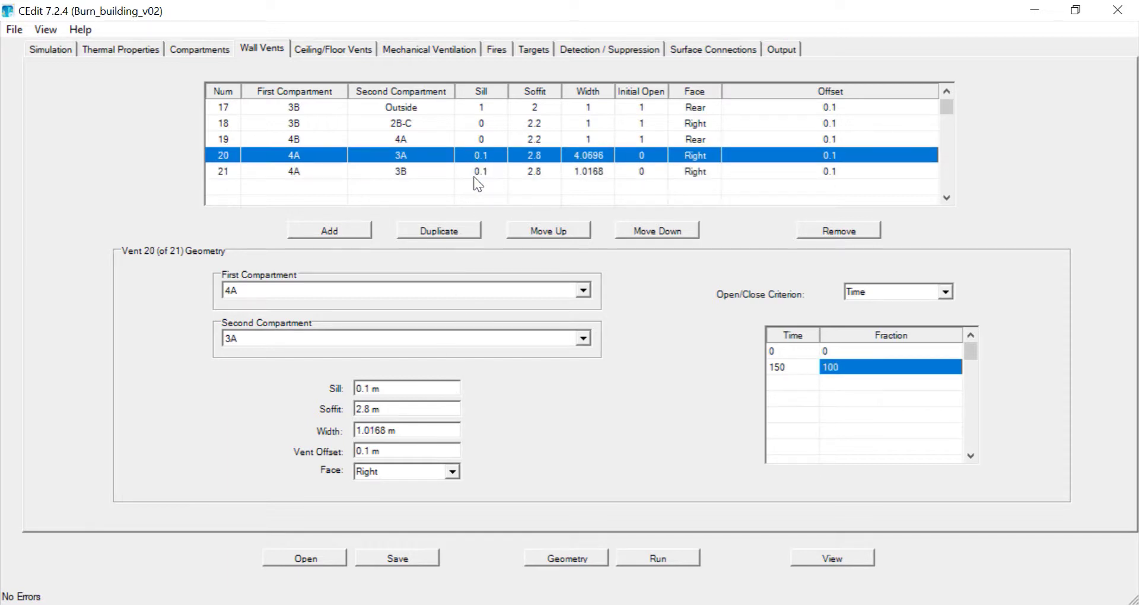
click(473, 176)
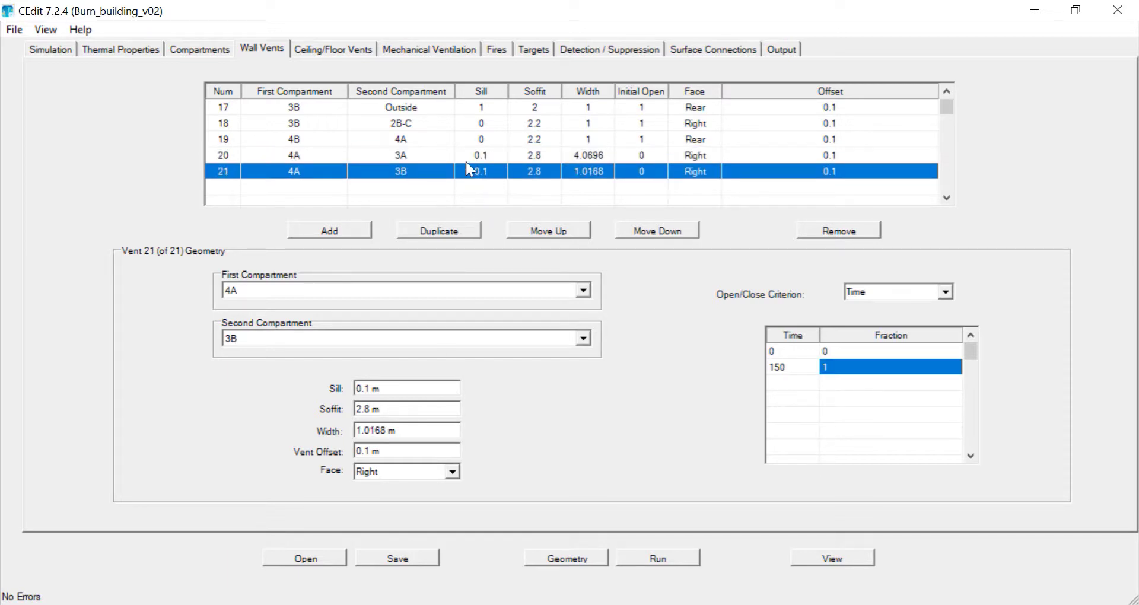
click(466, 159)
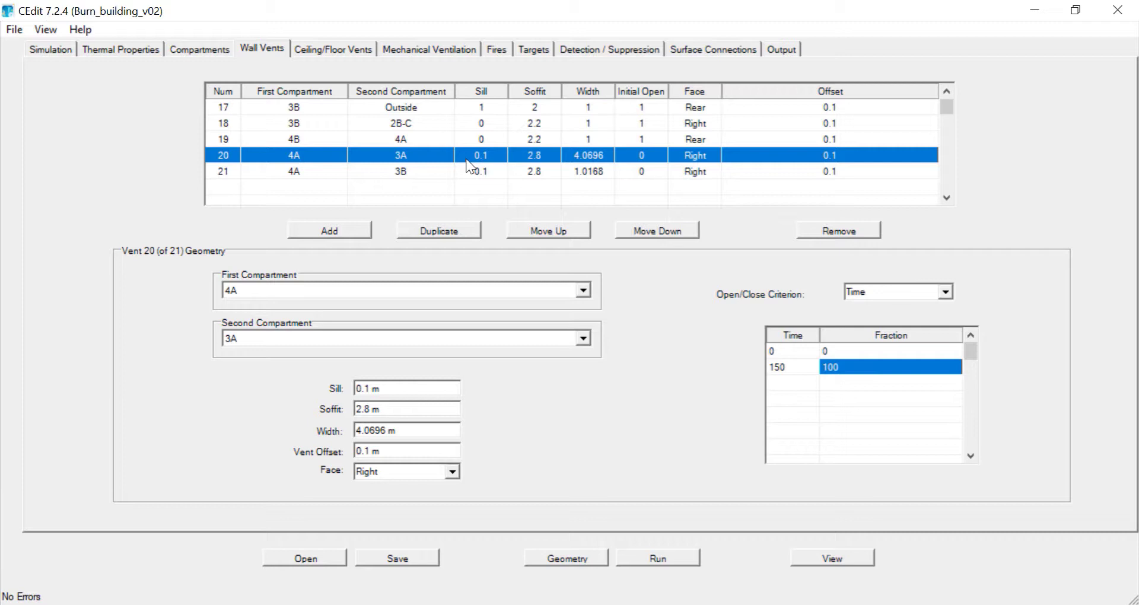
Save the model as Burn_building_v03.
click(17, 29)
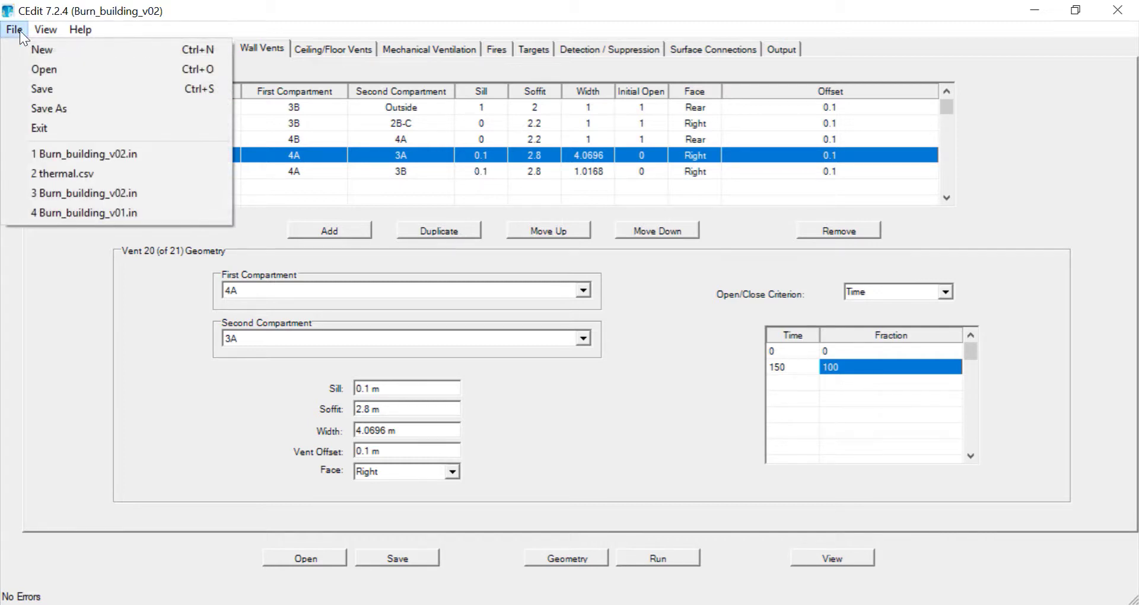
click(39, 107)
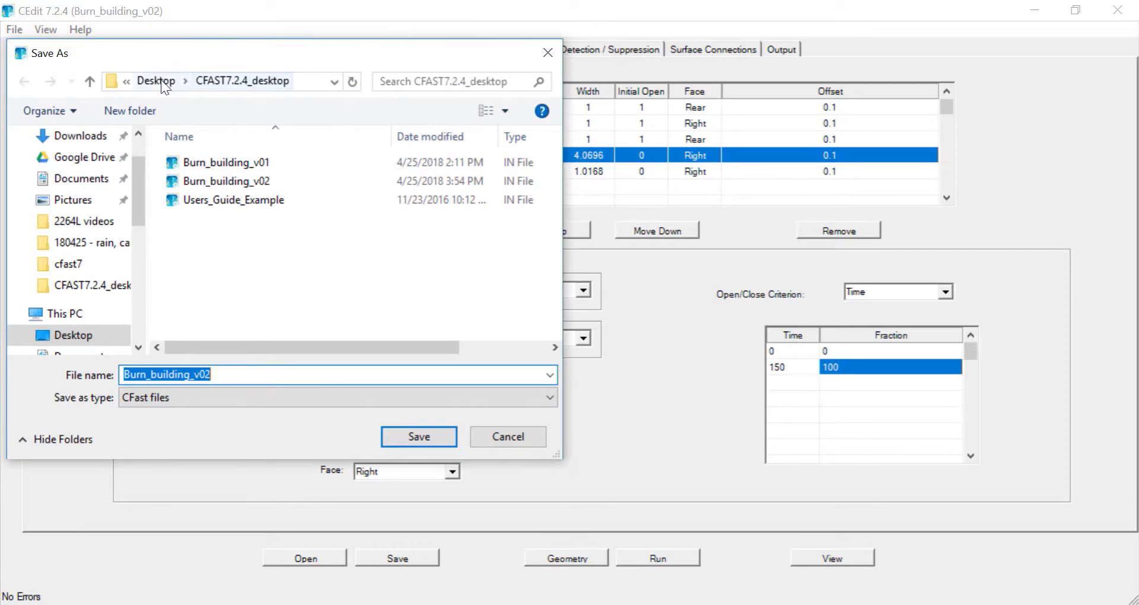
click(243, 375)
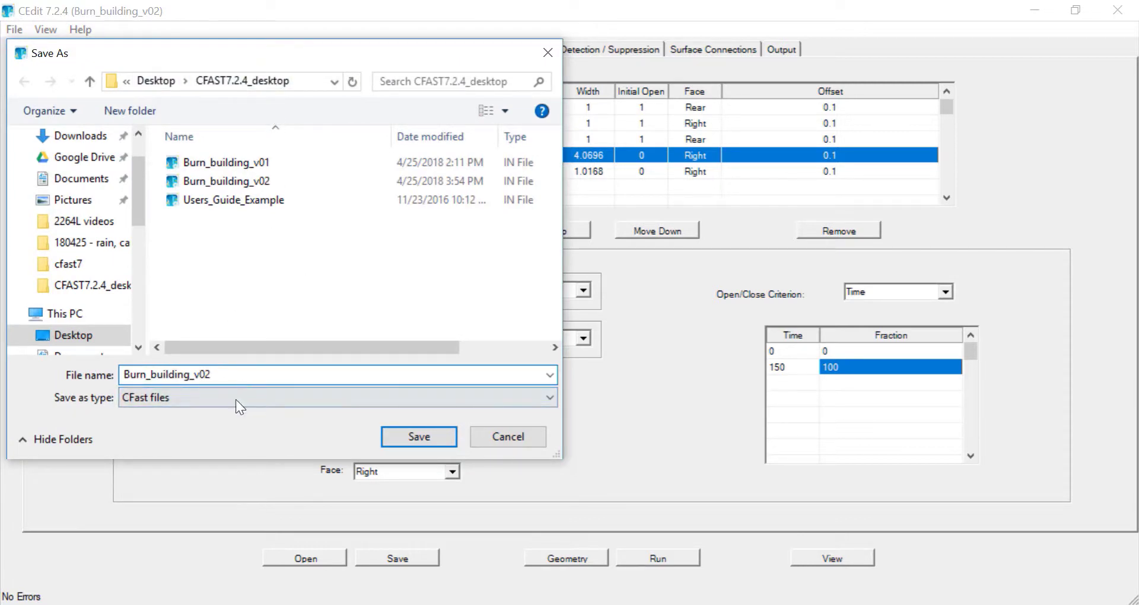
key(BackSpace)
text(3)
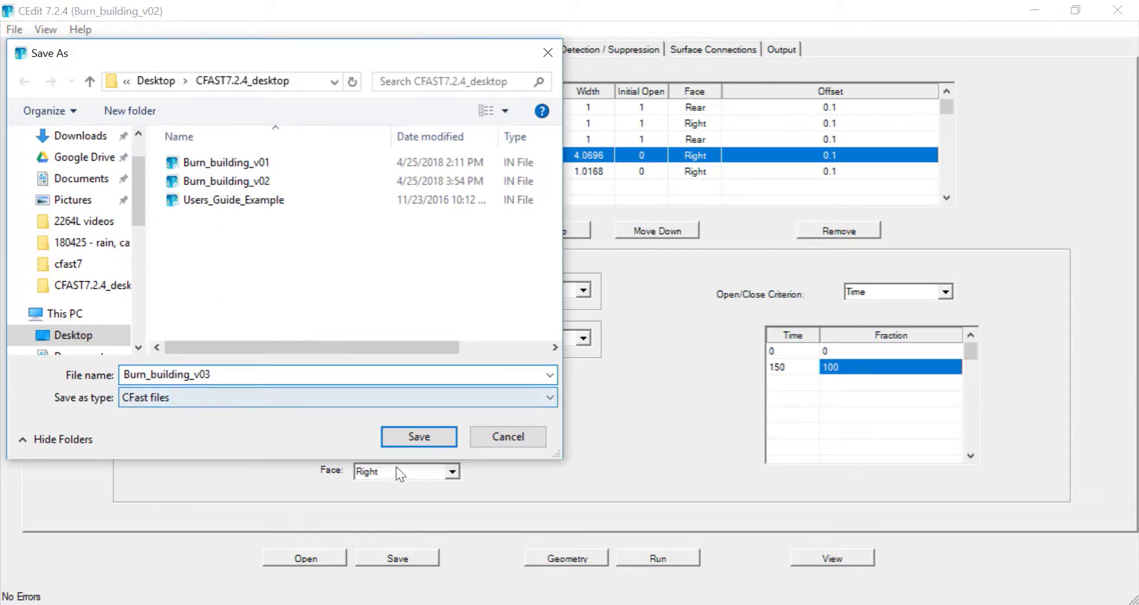
click(419, 437)
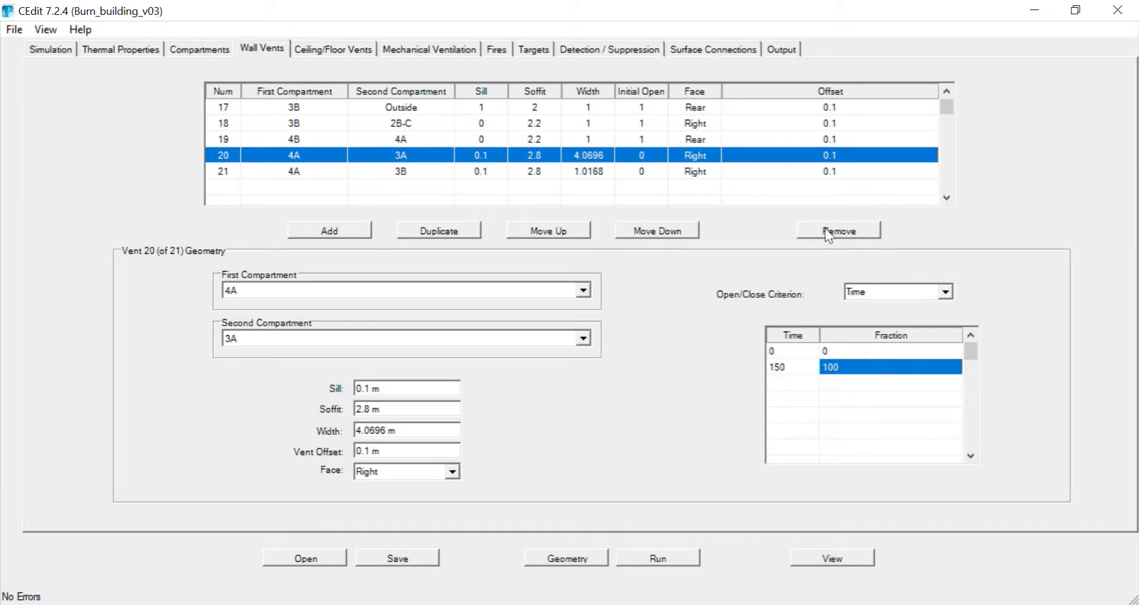
Remove the two wall vents from 4A to 3A and from 4A to 3B.
click(802, 229)
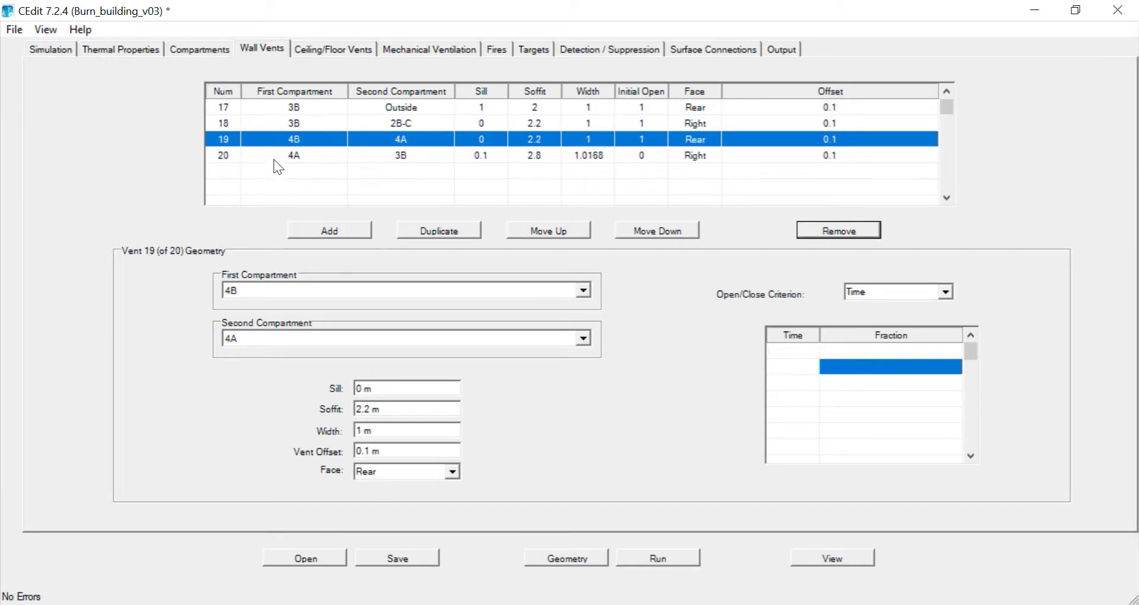
click(273, 158)
click(812, 236)
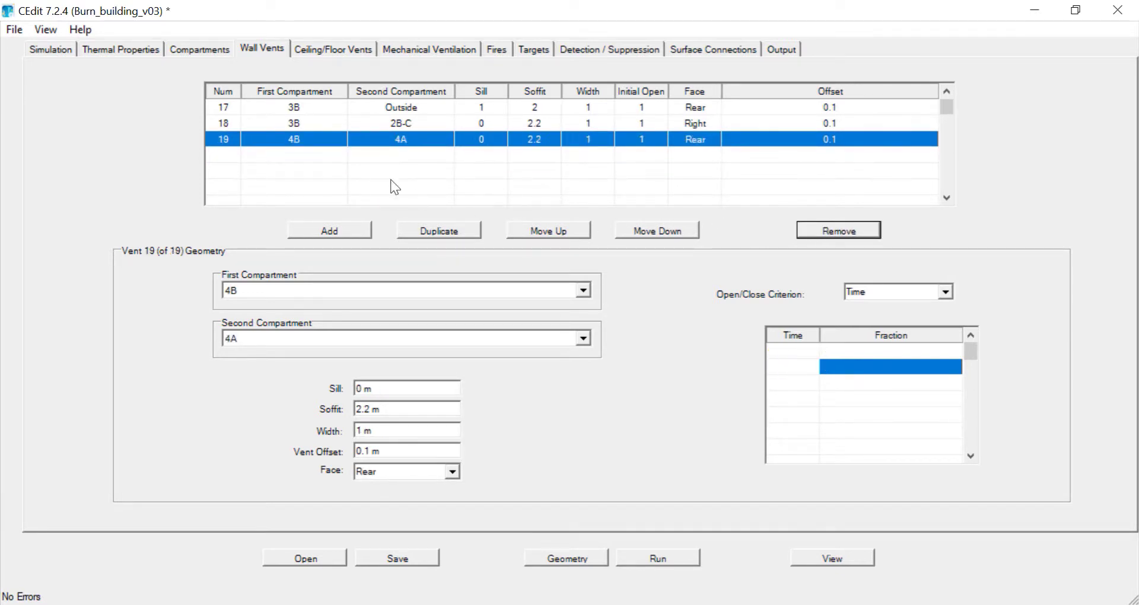
click(237, 157)
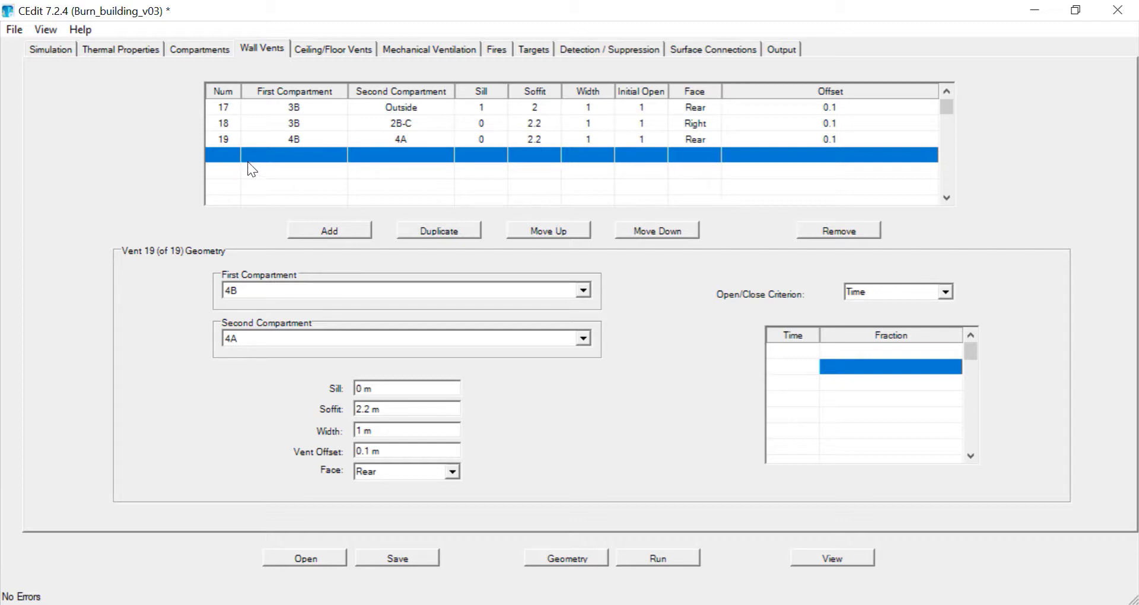
Add a new wall vent connecting compartment 4A to compartment 3A.
click(346, 229)
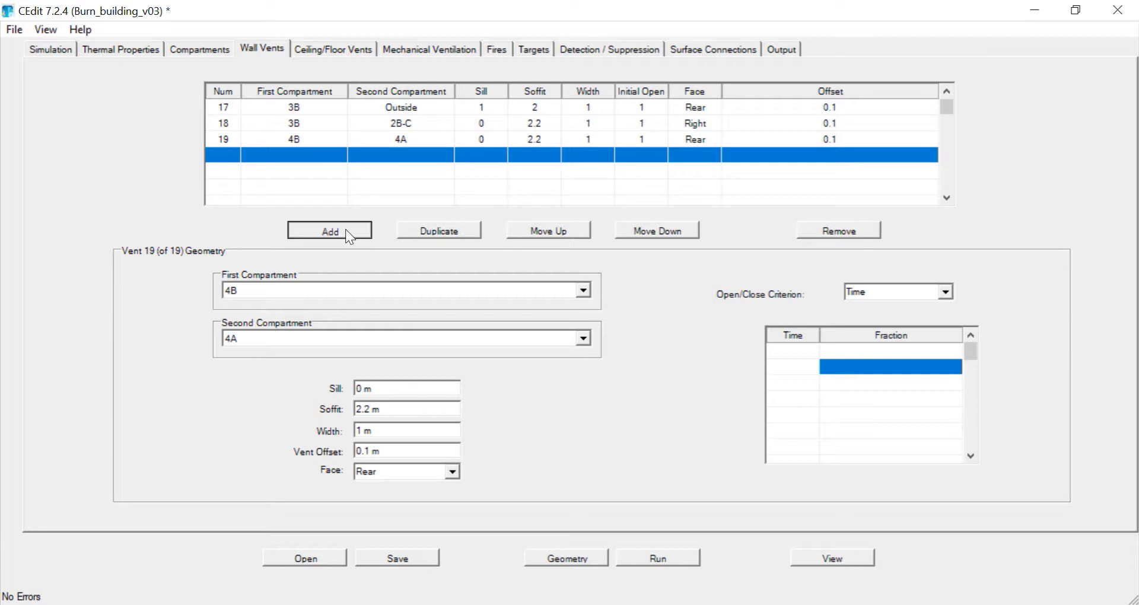
click(584, 291)
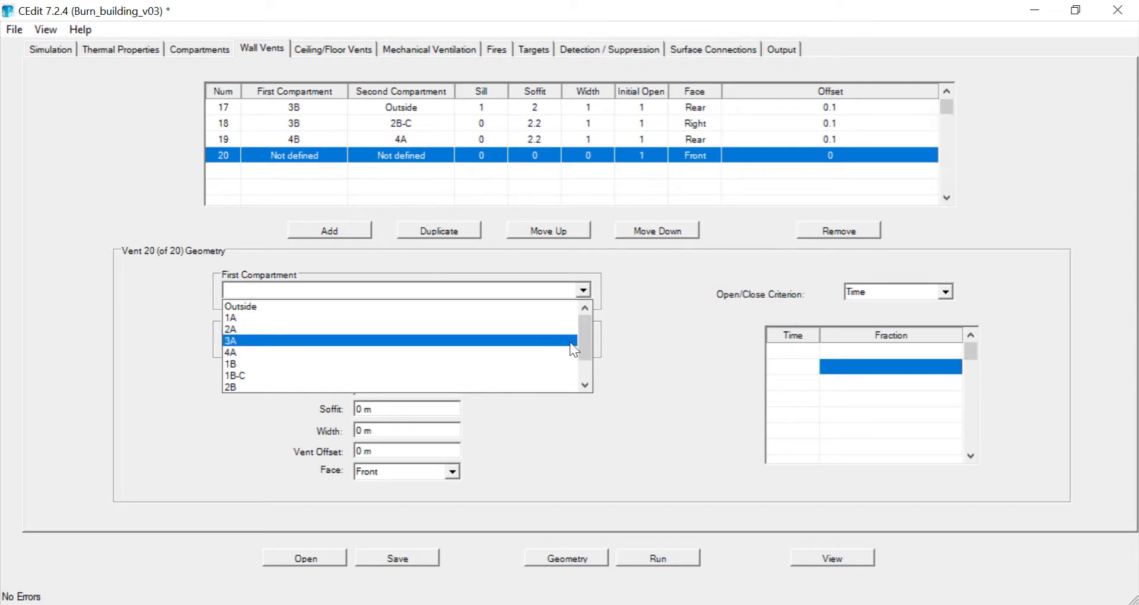
drag(582, 335, 584, 366)
click(536, 319)
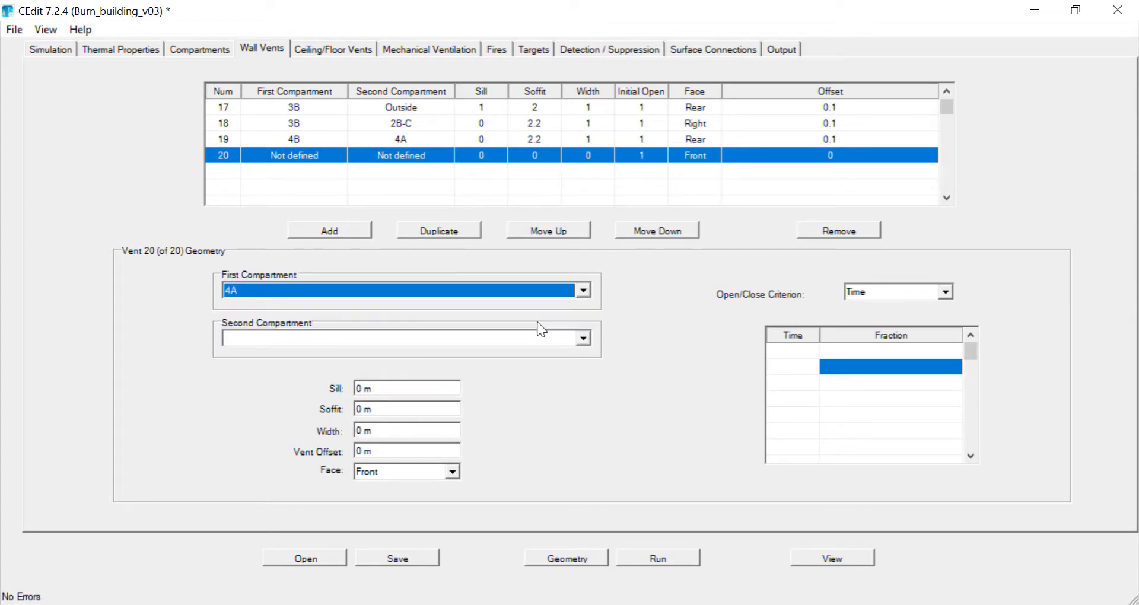
click(585, 342)
drag(583, 370, 584, 400)
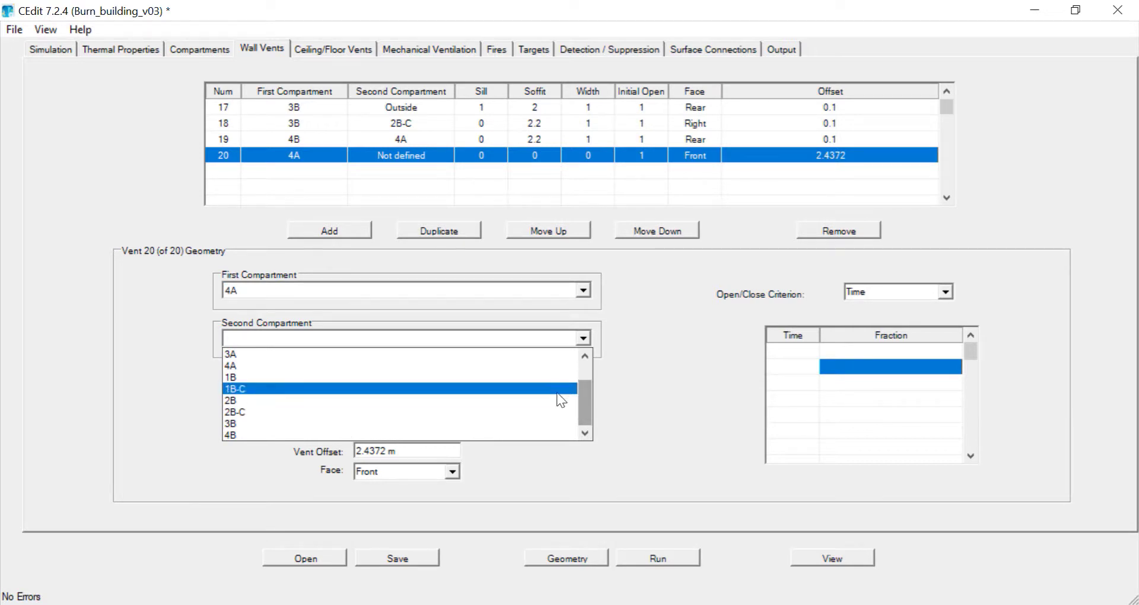
click(545, 356)
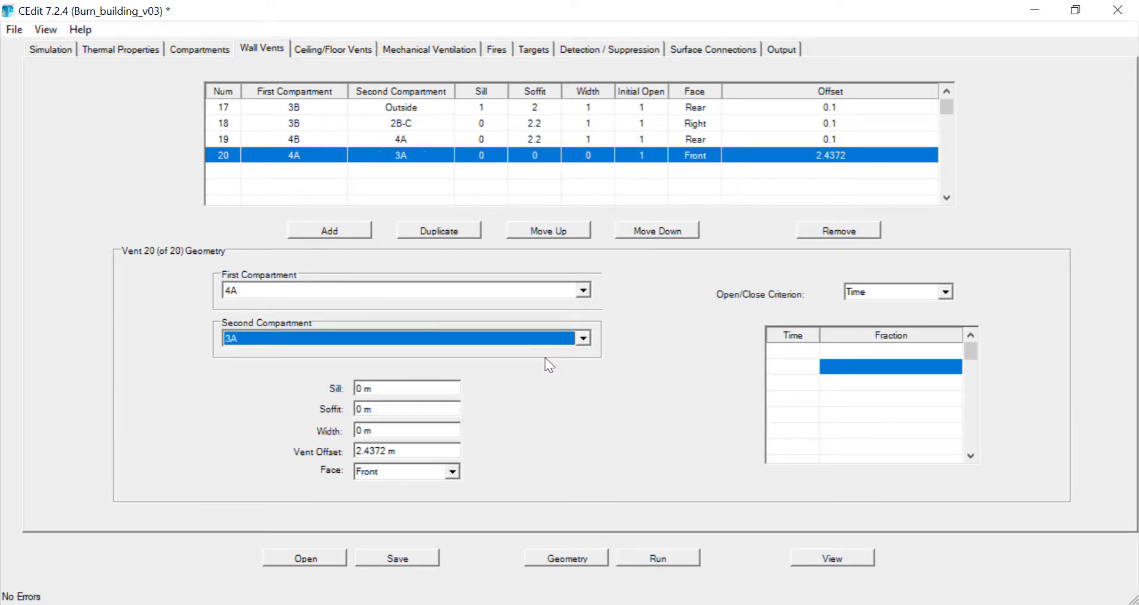
Give the new vent a 0.1 m sill, 2.9 m soffit and 4.0696 m width.
click(363, 389)
double_click(368, 390)
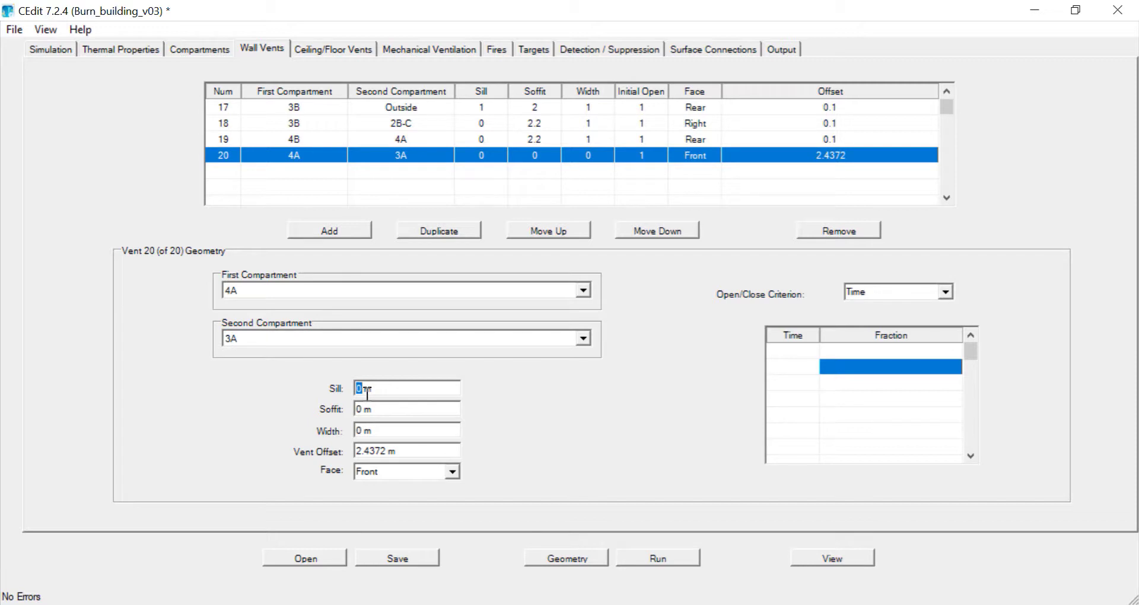
text(0.1)
click(368, 416)
text(2.9)
click(356, 430)
text(4.0)
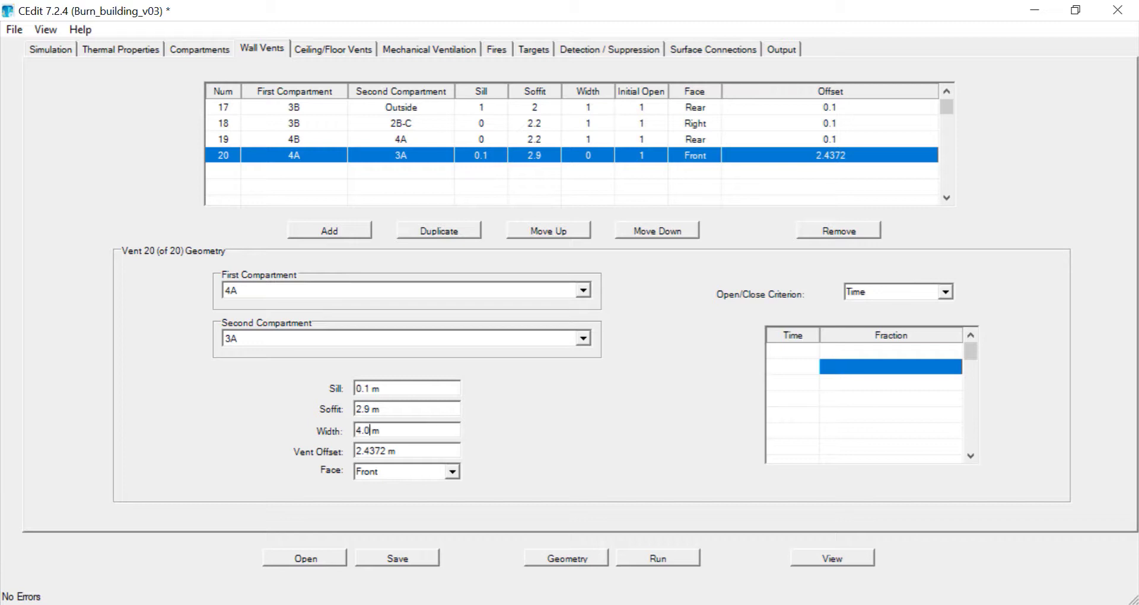
text(696)
key(Tab)
Put the vent on the Right face with a 0.1 m offset.
click(451, 473)
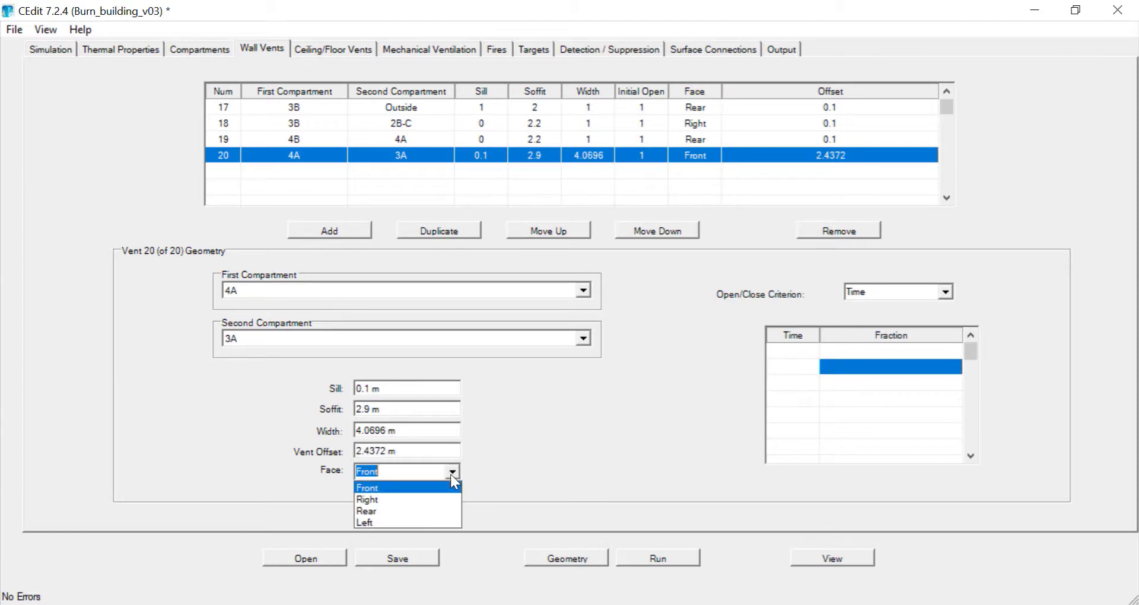
click(447, 511)
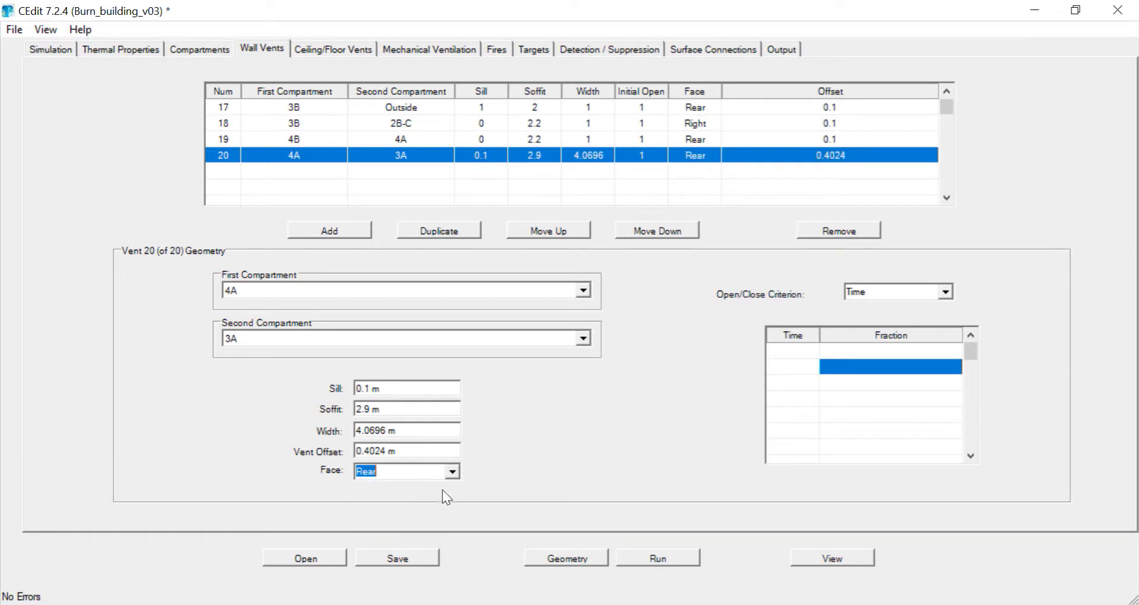
click(450, 473)
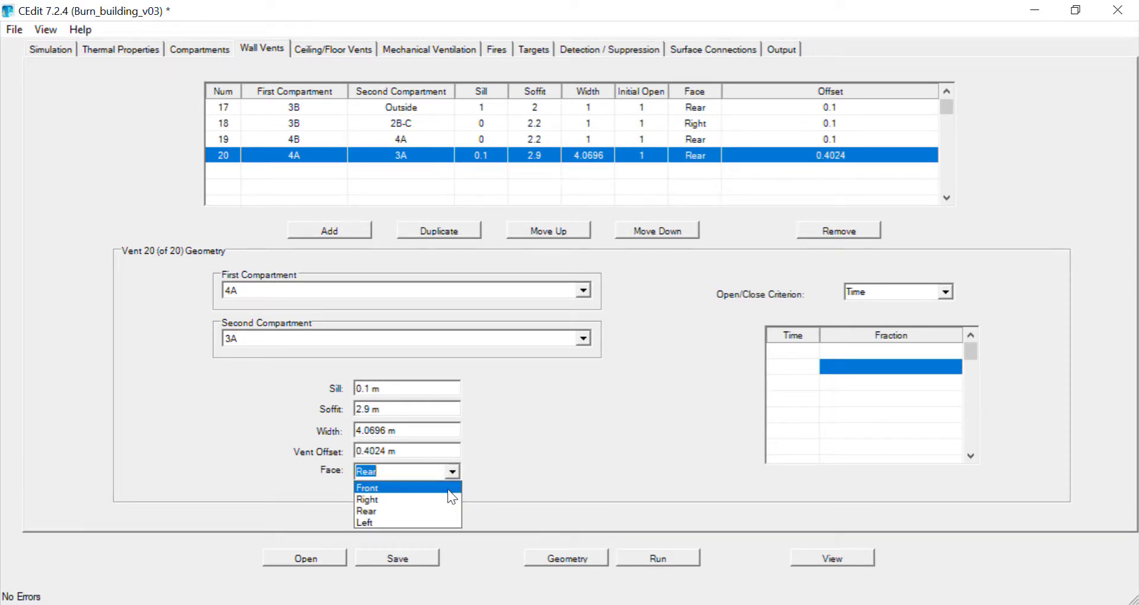
click(445, 500)
drag(381, 458, 332, 462)
text(0.1)
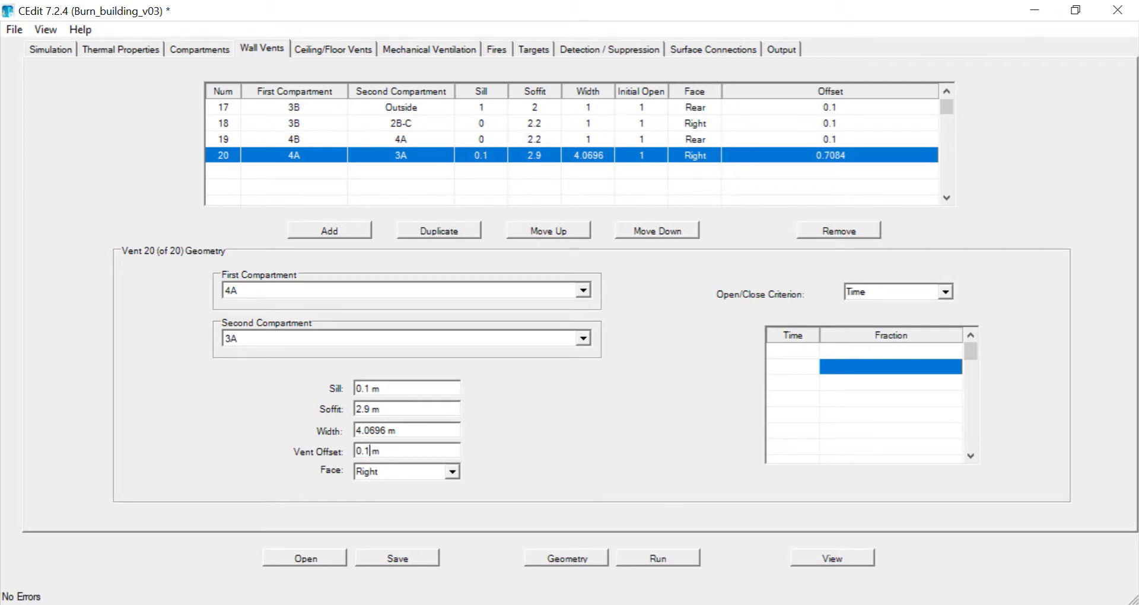
key(Return)
Save Burn_building_v03 and orbit its 3D geometry in Smokeview to inspect the new vent.
click(408, 558)
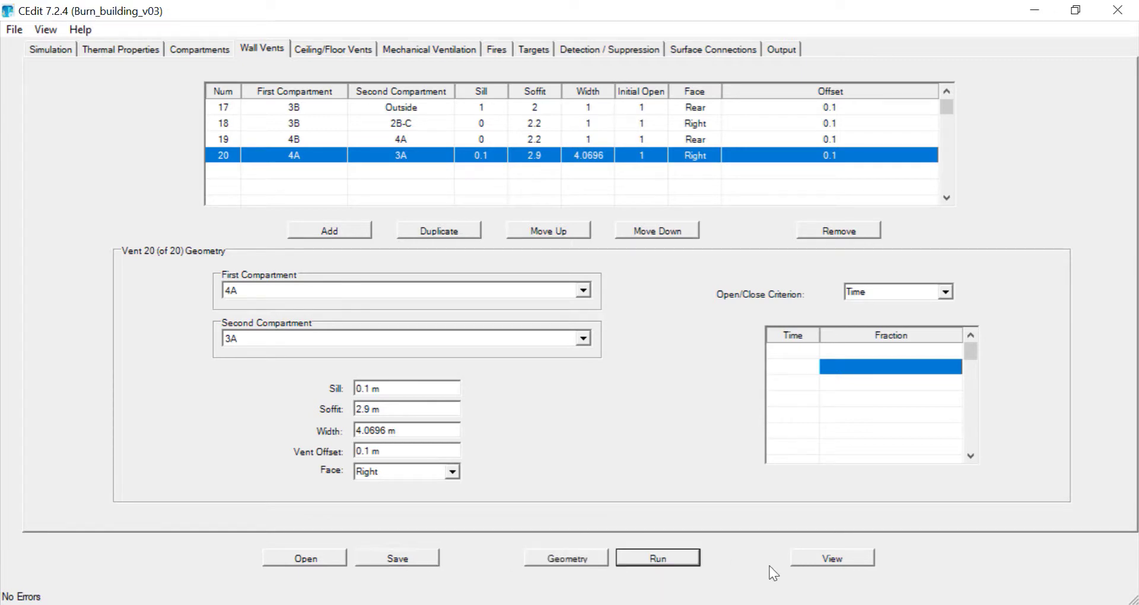
click(836, 559)
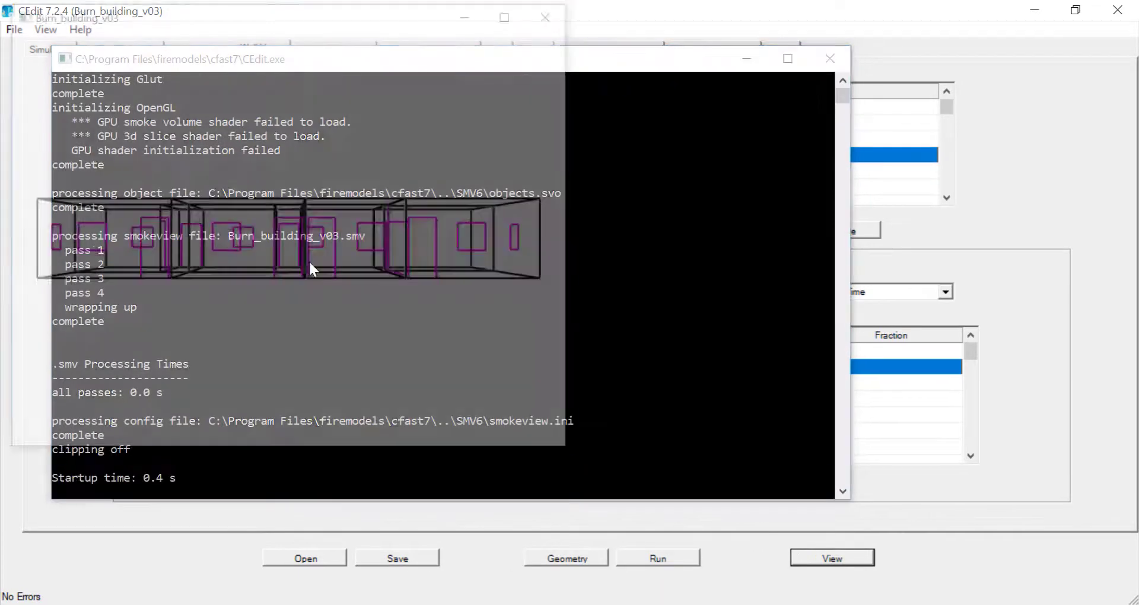
mouse_move(310, 263)
mouse_down()
mouse_move(356, 237)
mouse_move(295, 255)
mouse_up()
drag(305, 310, 328, 315)
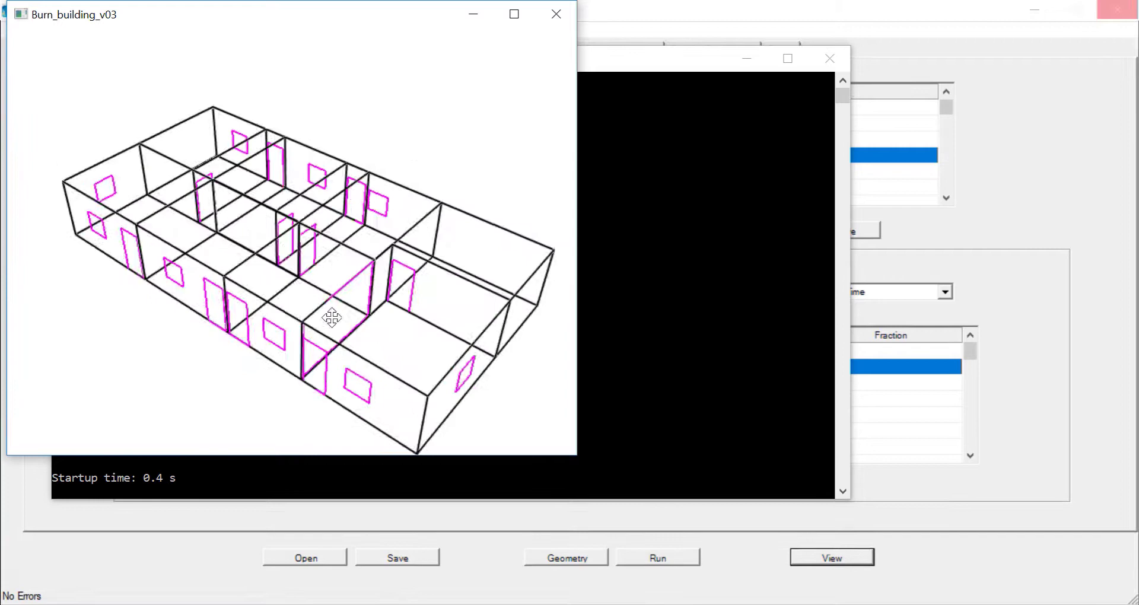
click(557, 14)
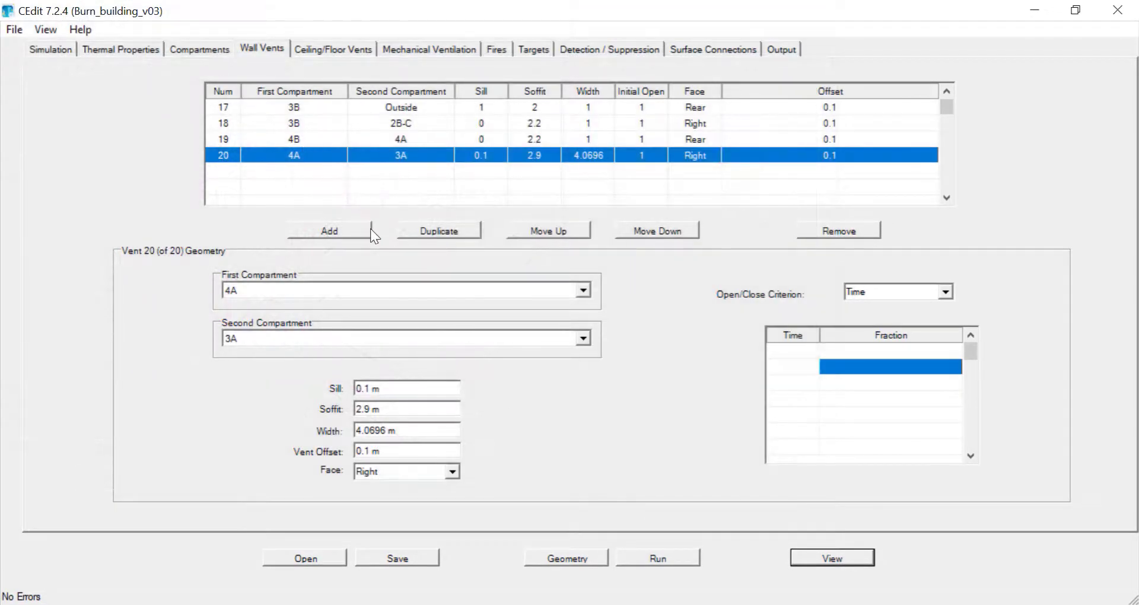
Add another wall vent connecting compartment 4A to compartment 3B.
click(352, 229)
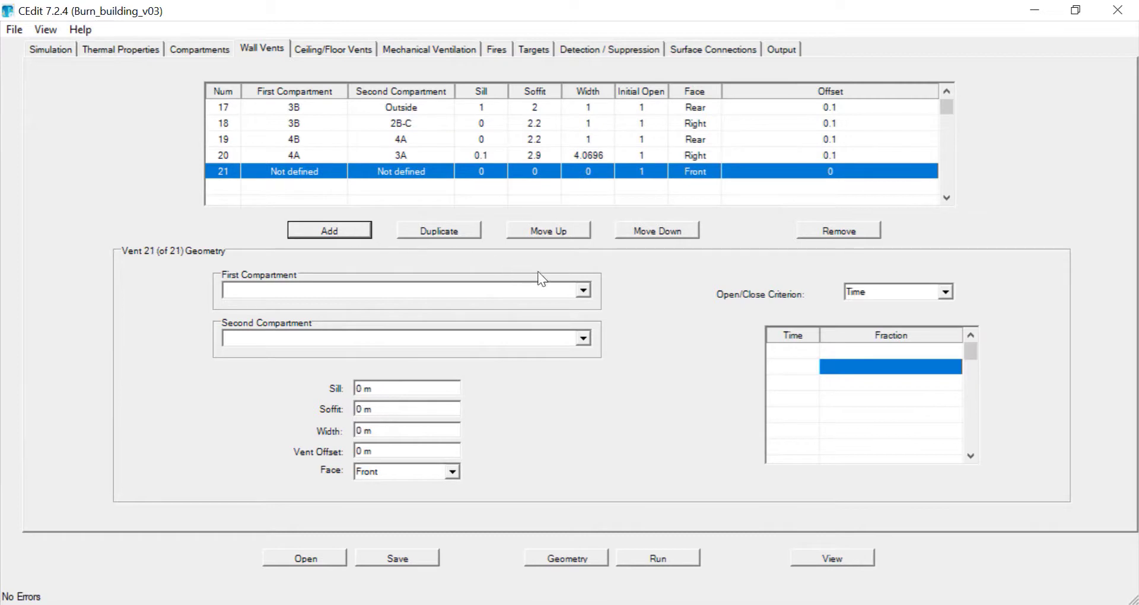
click(584, 291)
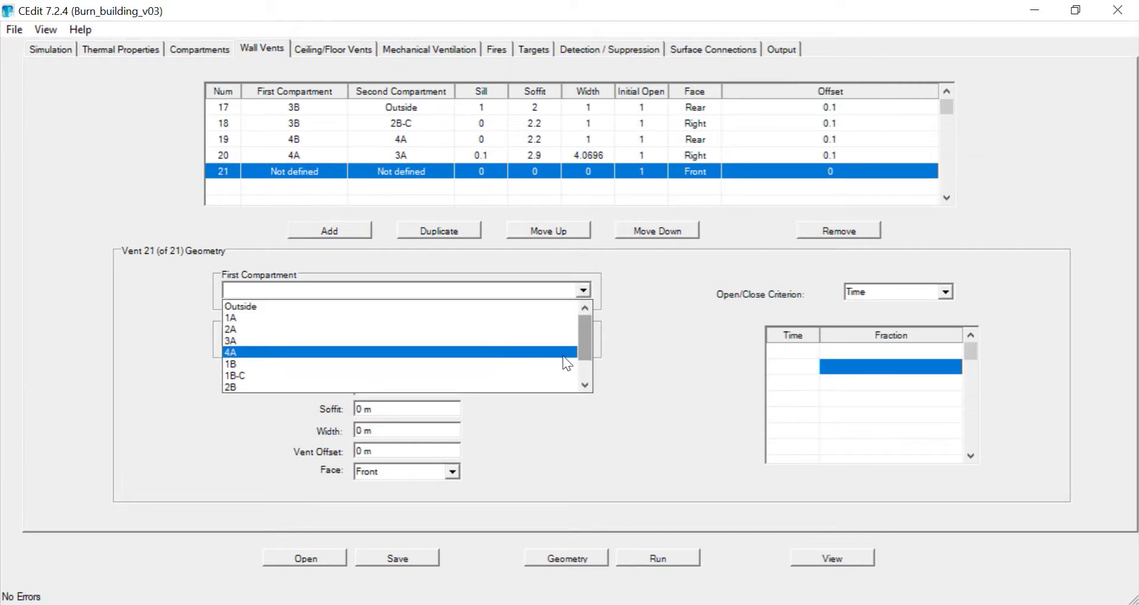
click(585, 385)
click(586, 384)
click(586, 385)
click(527, 315)
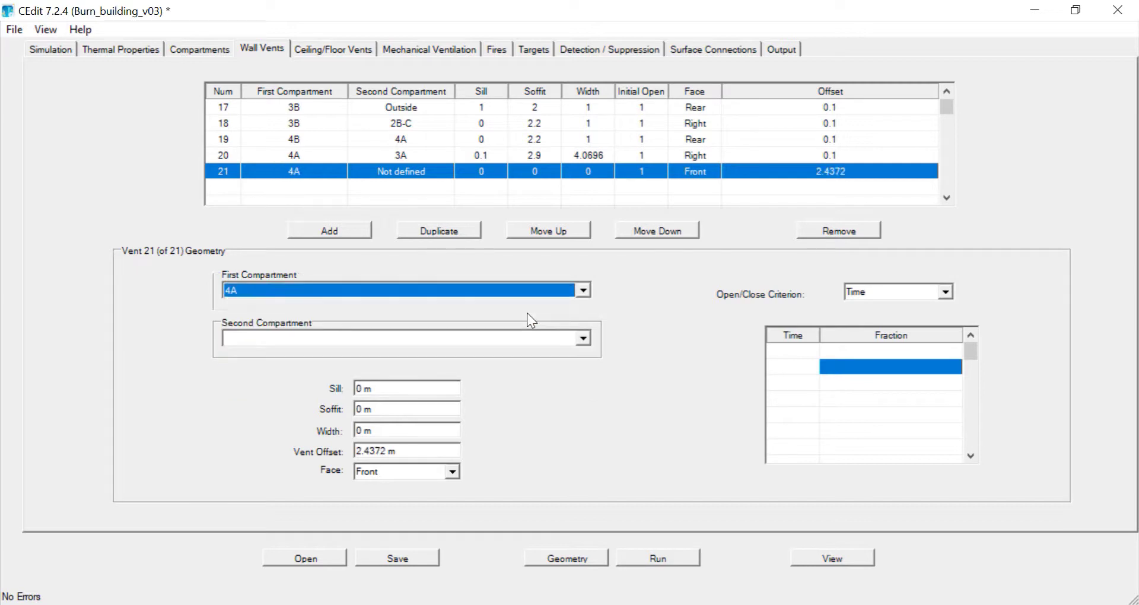
click(585, 339)
click(585, 433)
click(585, 433)
click(586, 434)
click(551, 425)
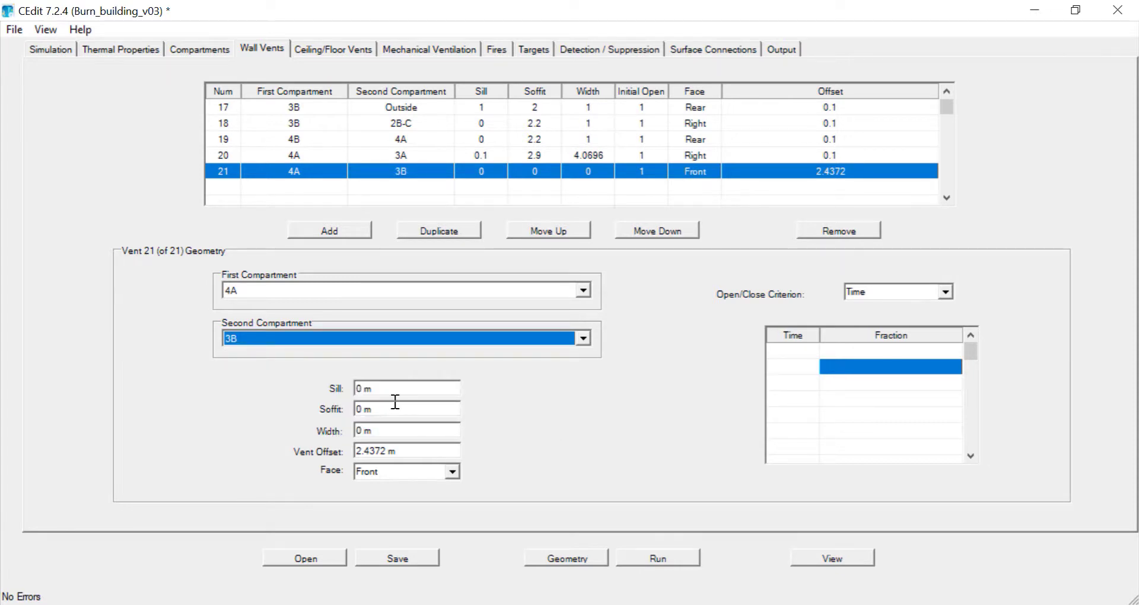
Set its sill 0.1 m, soffit 2.8 m, width 1.0168 m, Right face and 4.3864 m offset.
click(365, 396)
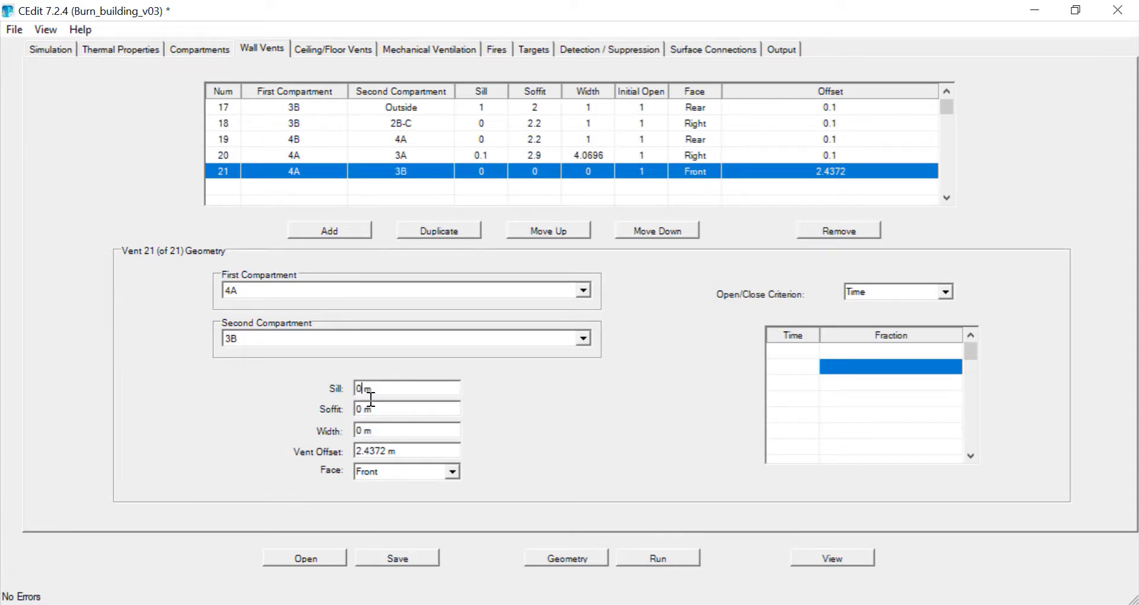
text(.1)
double_click(364, 413)
text(2.8)
key(Tab)
text(1.0168)
click(452, 472)
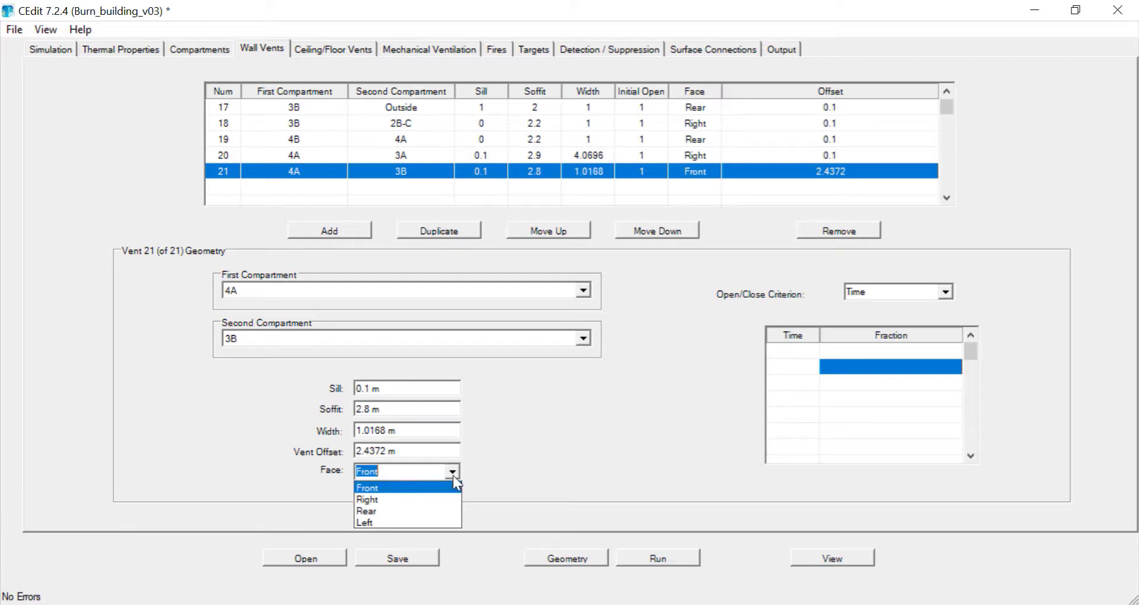
click(451, 499)
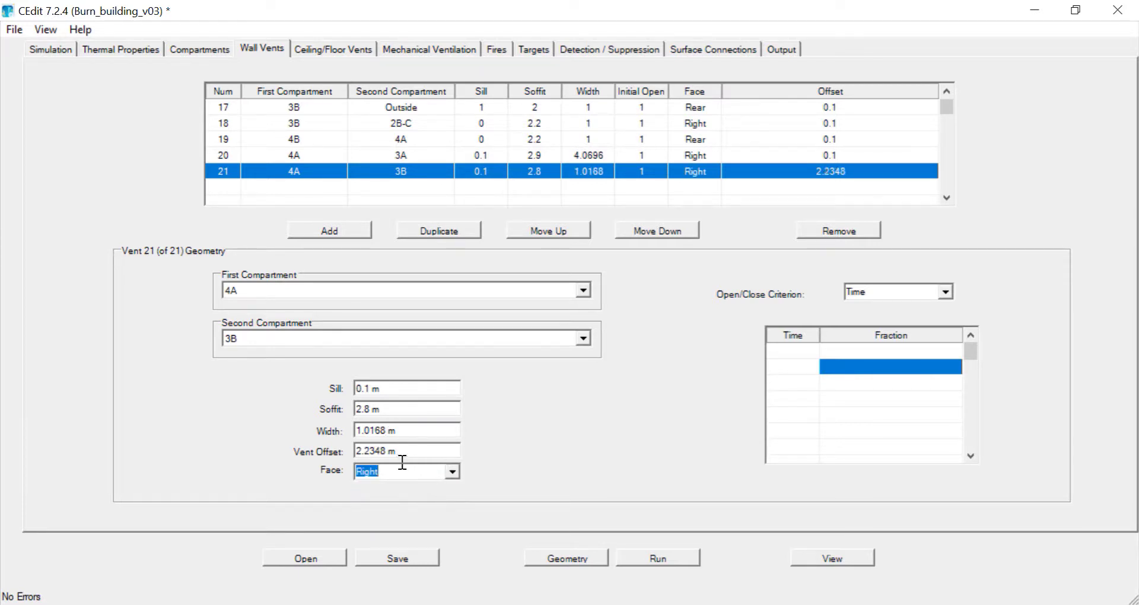
drag(389, 457, 367, 460)
text(4.3)
text(864)
Switch to the Word practicum to read the DV1–DV5 vent specifications.
key(alt+Tab)
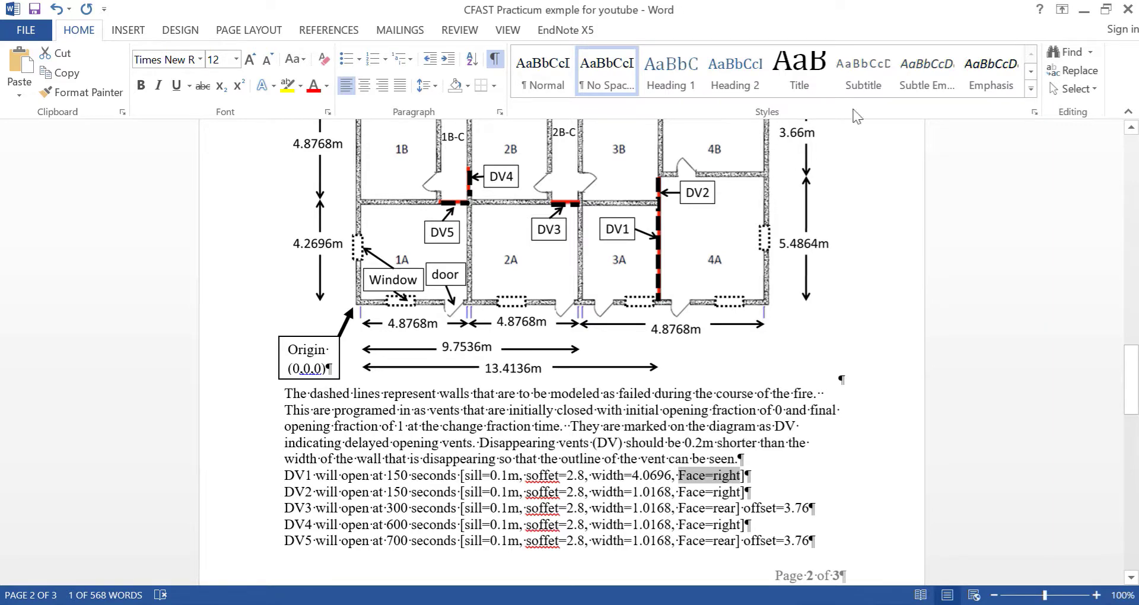
Save the model and check the building geometry in the 3-D viewer.
click(1084, 9)
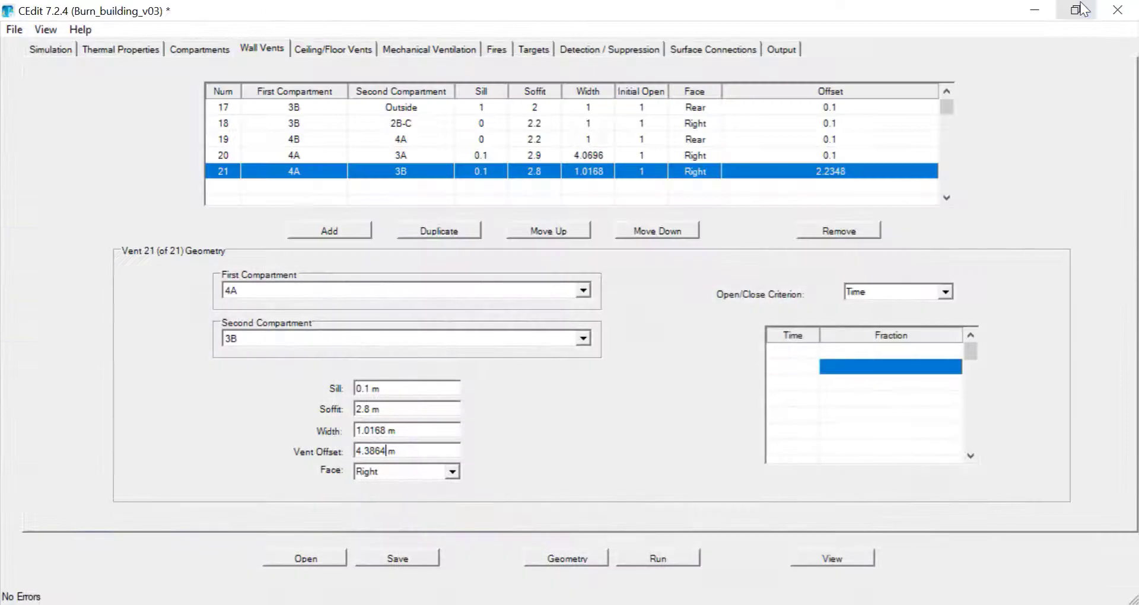
click(378, 560)
click(657, 558)
click(830, 561)
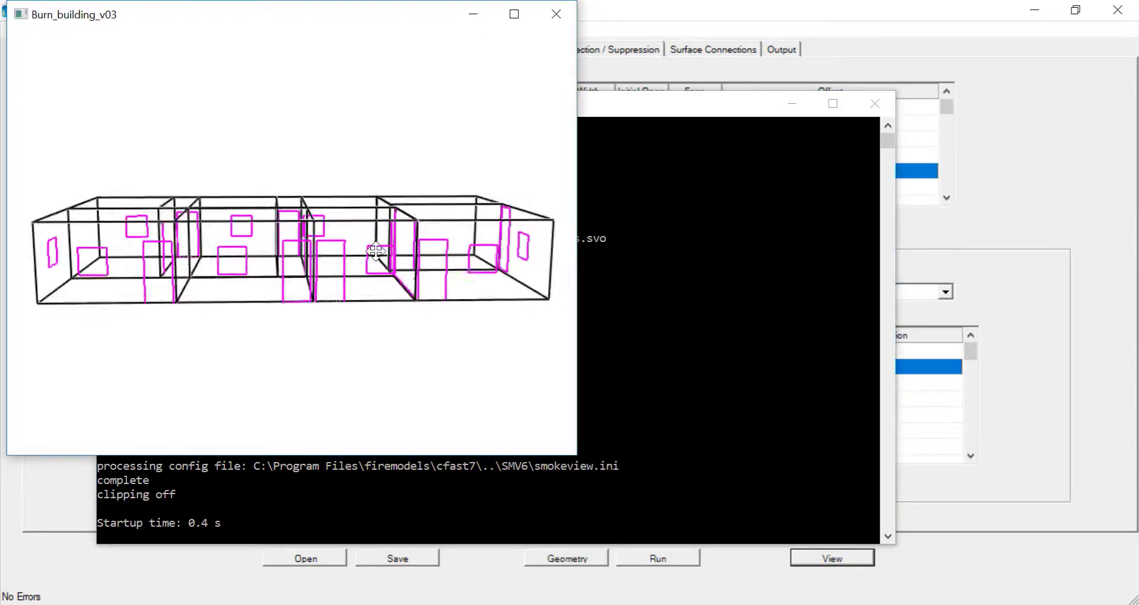
drag(376, 252, 380, 290)
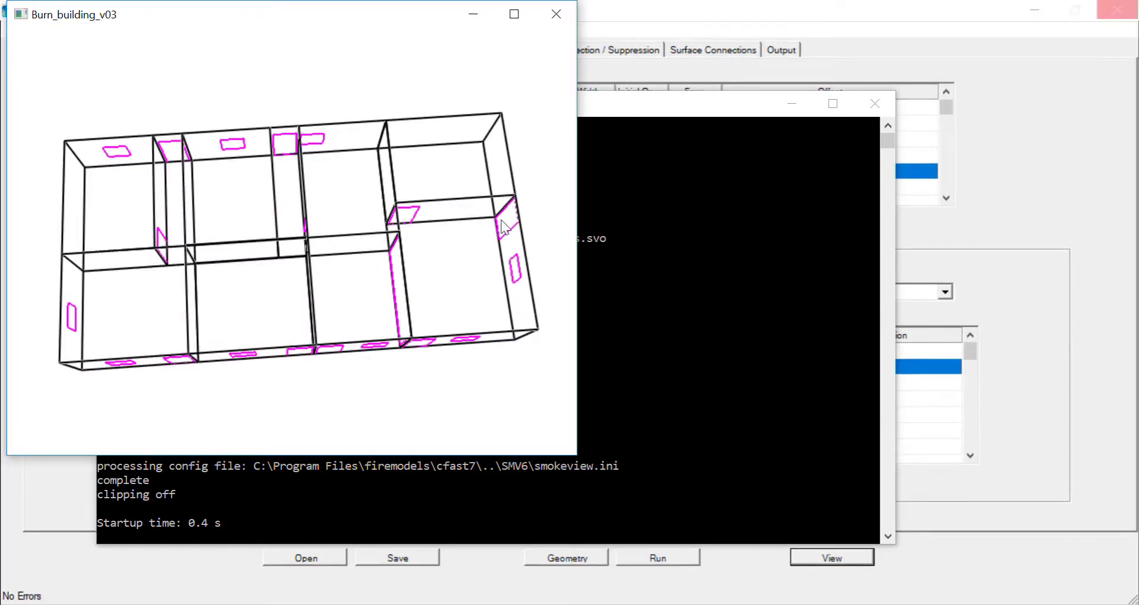
click(473, 14)
click(865, 108)
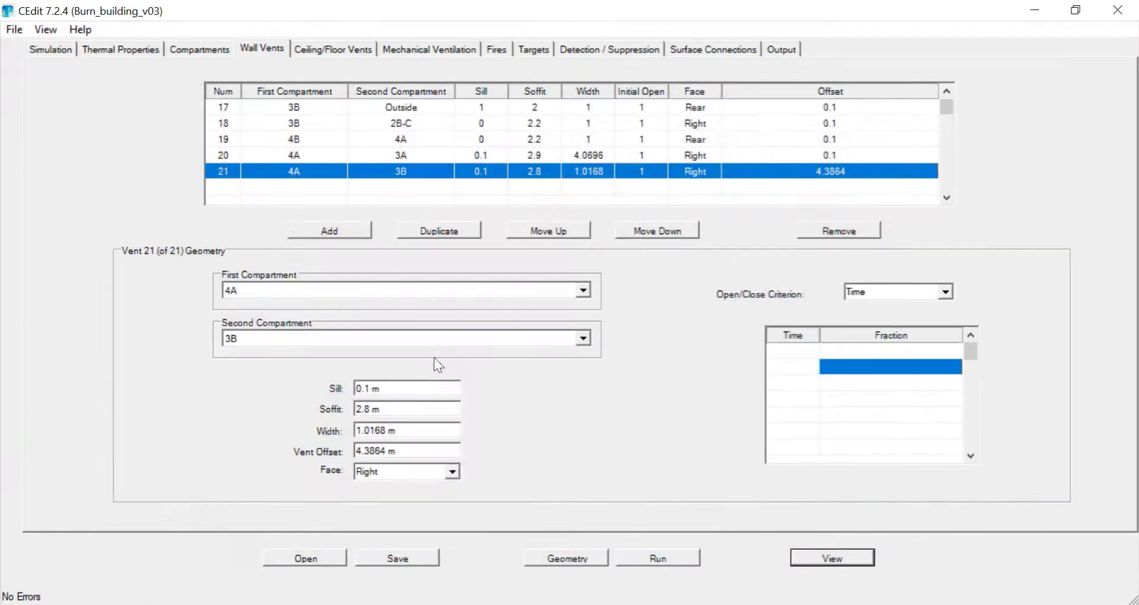
Put vent 21 on the Left face and restore its 4.3864 m offset.
click(453, 473)
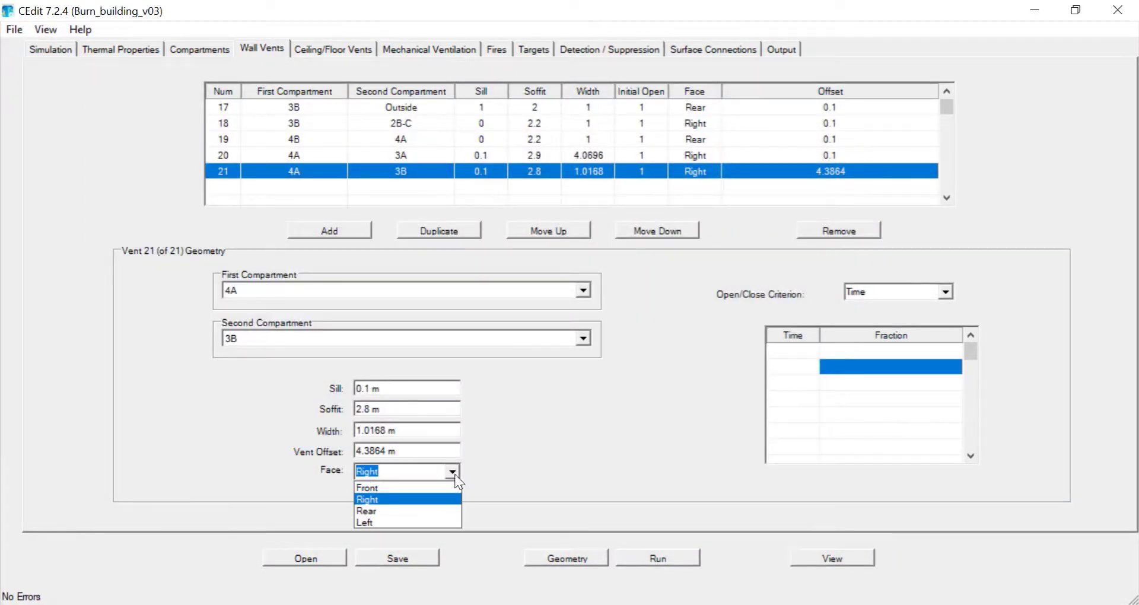
click(364, 450)
drag(389, 451, 325, 450)
key(ctrl+c)
click(451, 475)
click(435, 519)
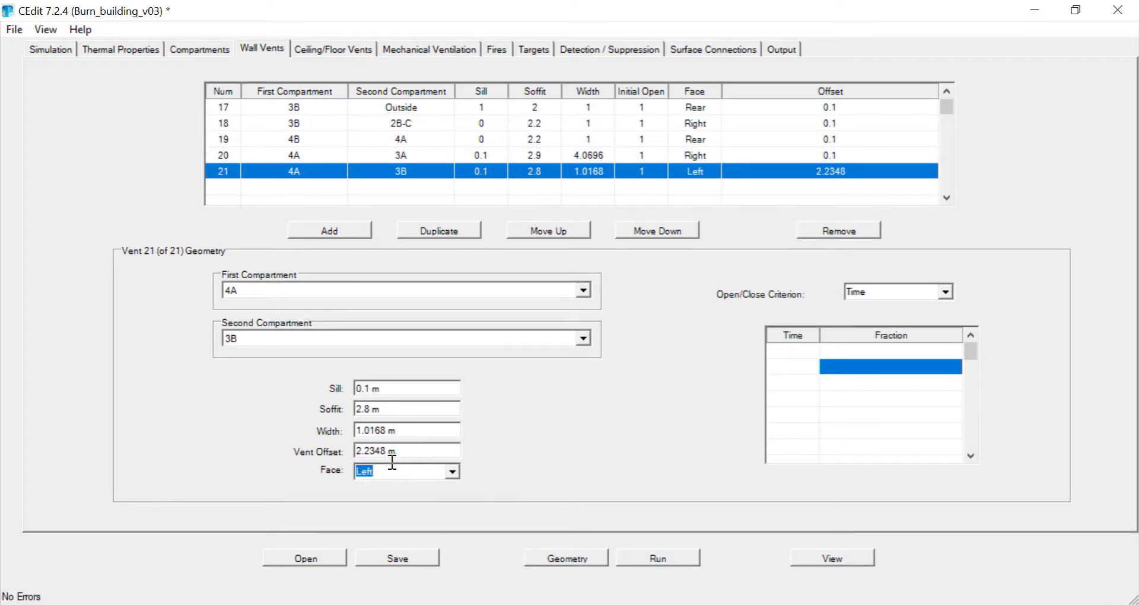
drag(394, 452, 331, 456)
key(ctrl+v)
Save the Left-face change, rotate the building in Smokeview to check vents, then return to Word.
click(421, 556)
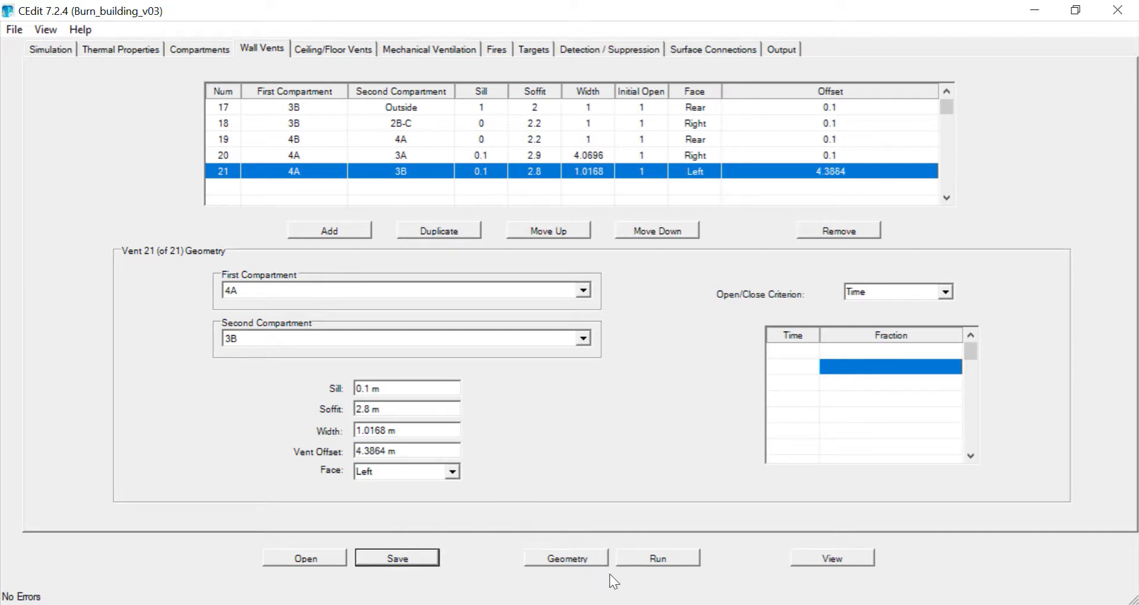
click(576, 560)
click(802, 565)
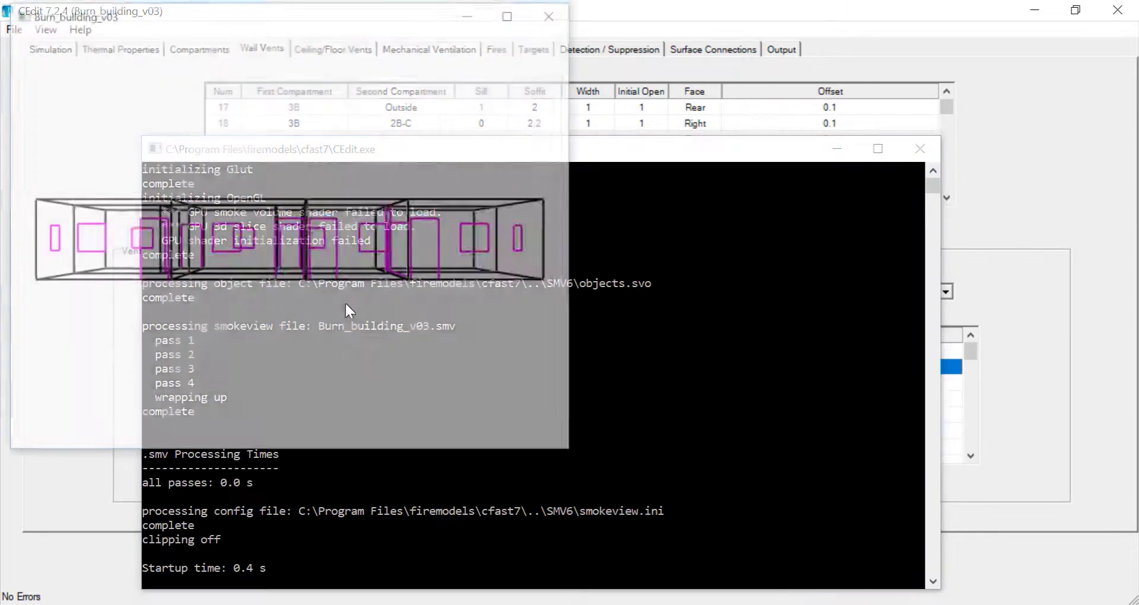
mouse_move(344, 302)
mouse_down()
mouse_move(331, 292)
mouse_move(351, 294)
mouse_up()
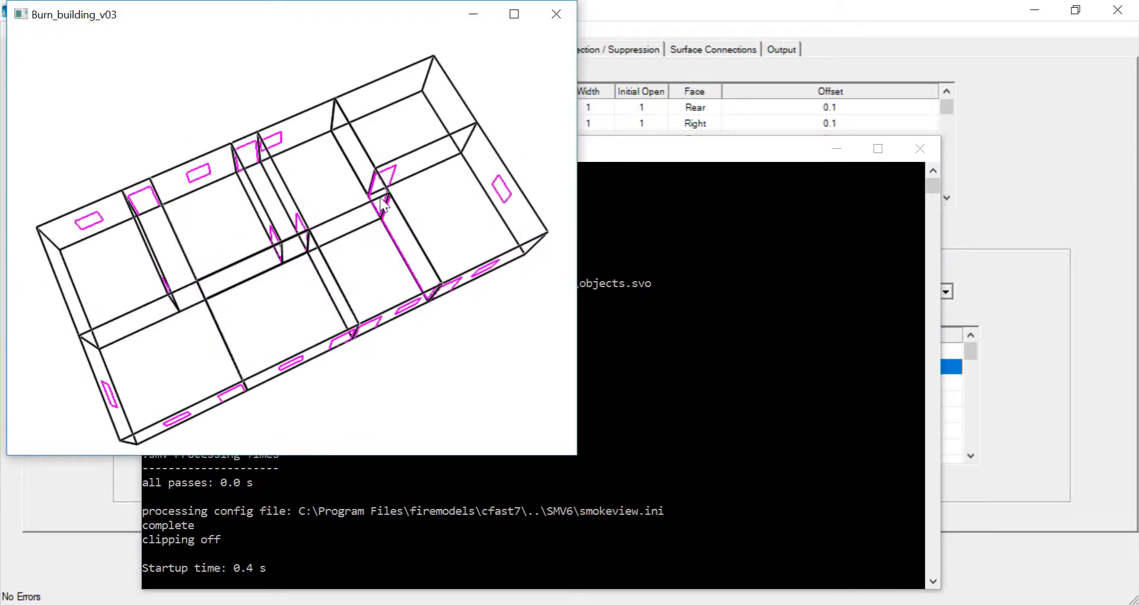
drag(387, 208, 341, 234)
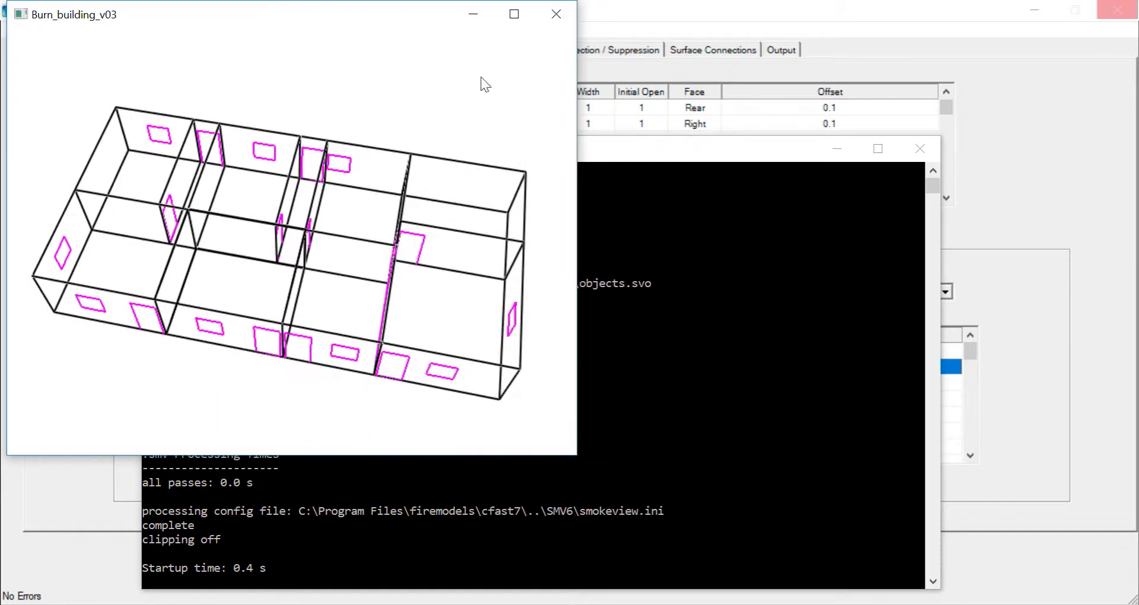
click(556, 14)
click(323, 604)
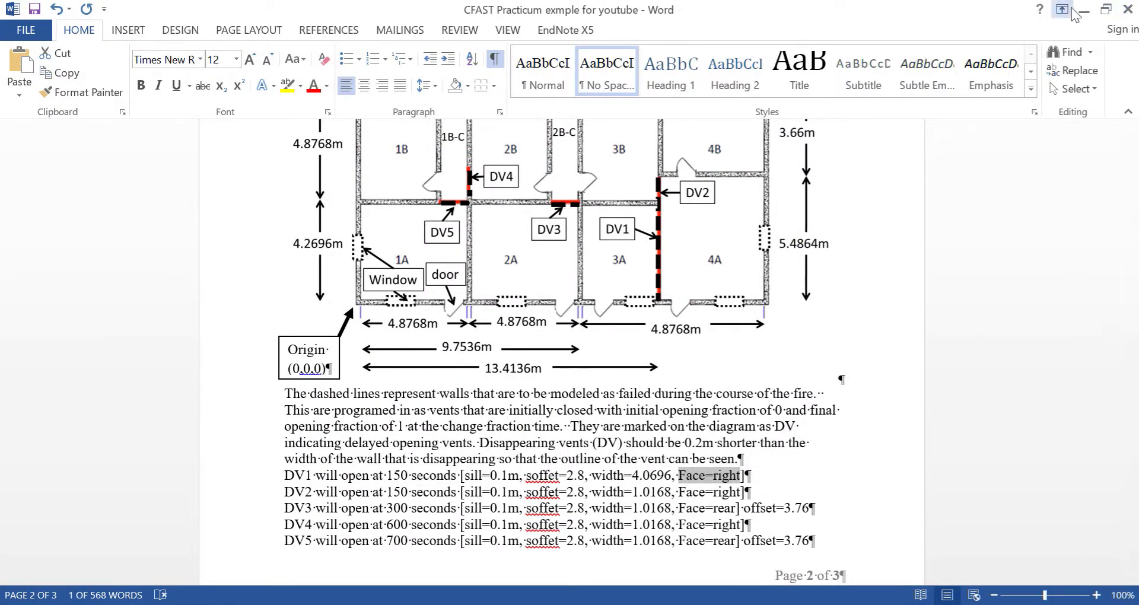
In the Word vent notes, change DV2's face to 'left'.
click(1084, 10)
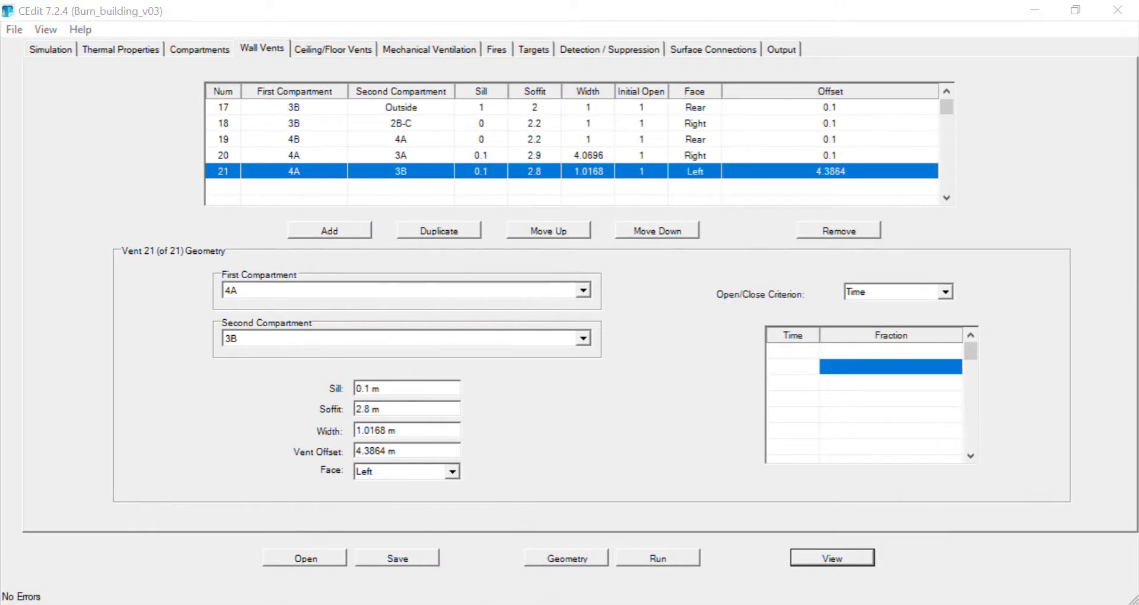
key(alt+Tab)
click(721, 490)
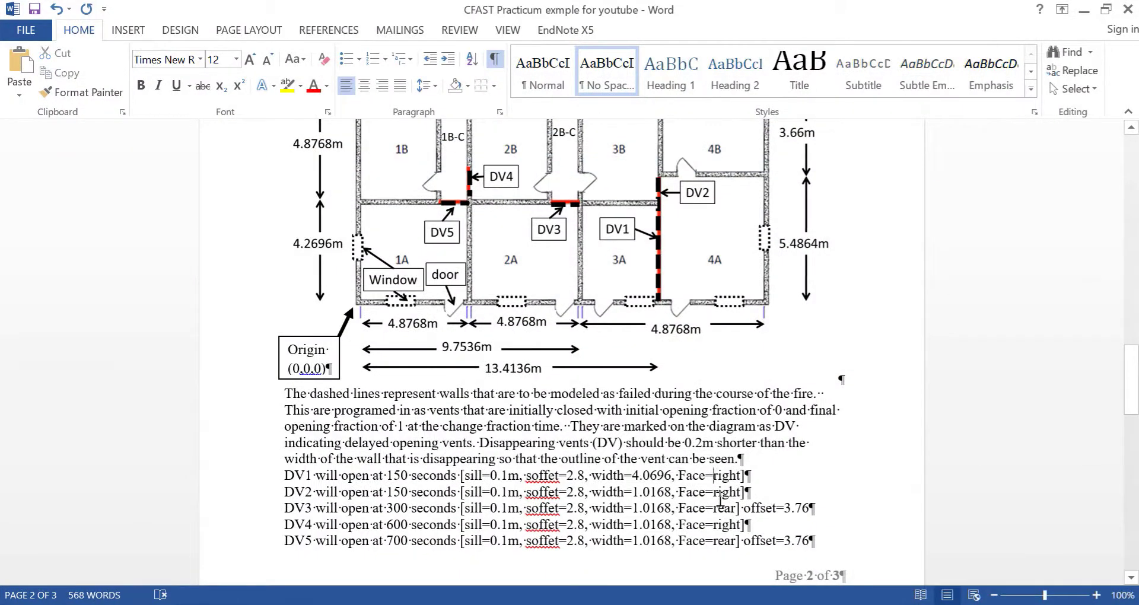
drag(713, 492, 744, 501)
text(left)
click(1084, 10)
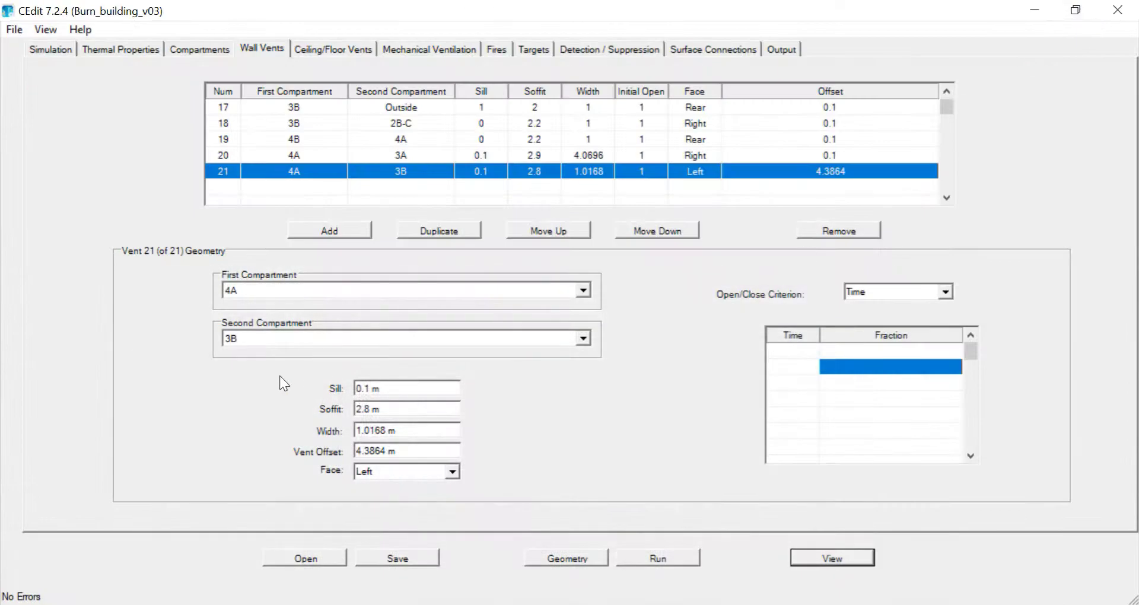
Add wall vent 22 connecting compartment 2A to 2B-C.
click(330, 231)
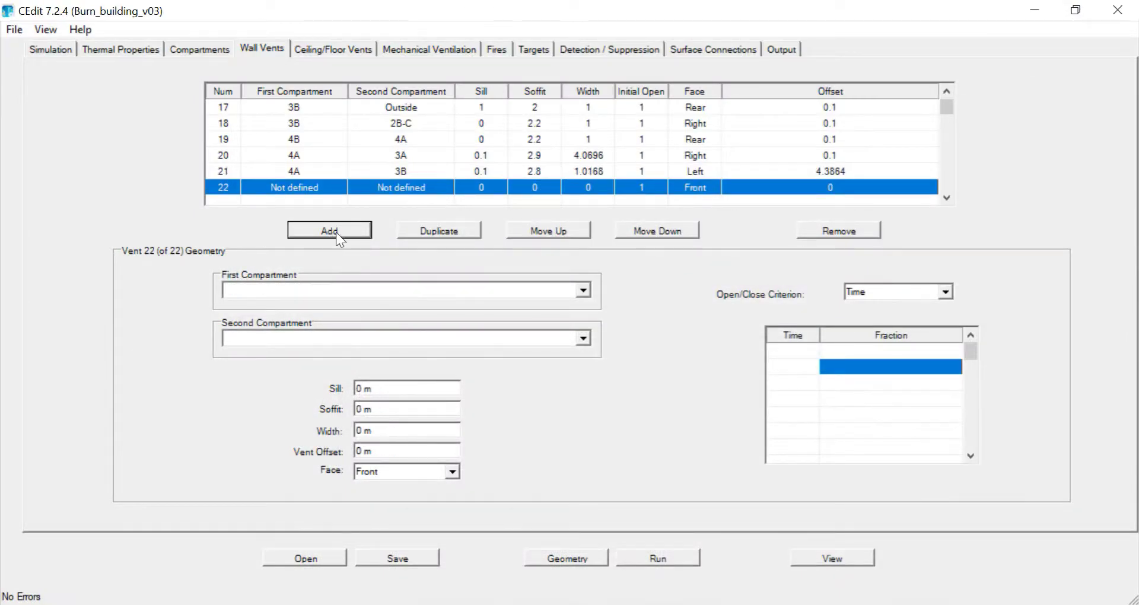
click(584, 292)
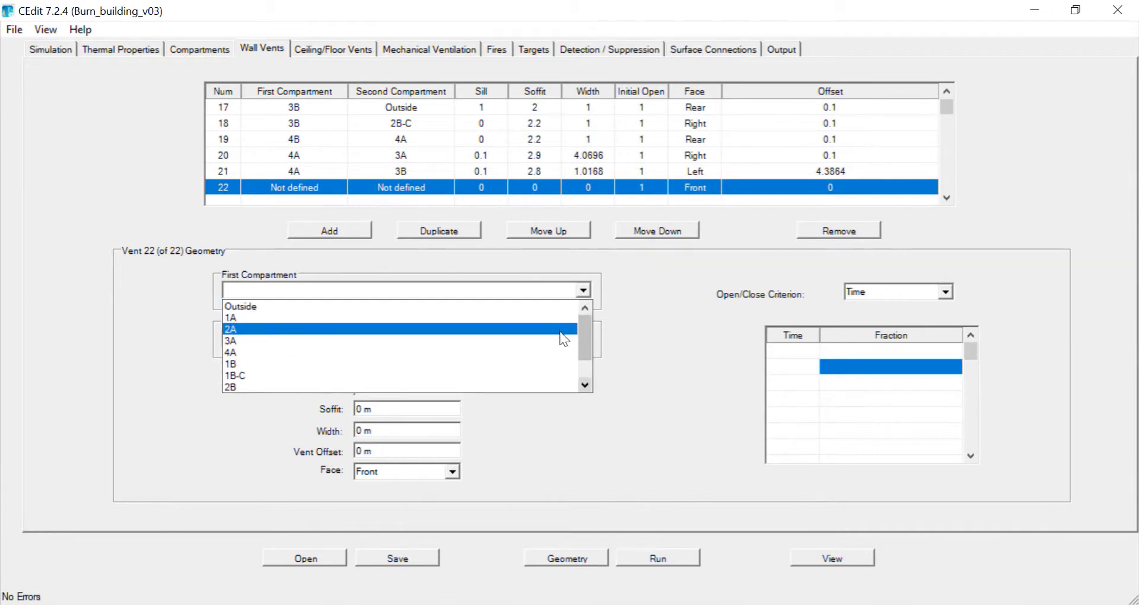
click(564, 338)
click(586, 341)
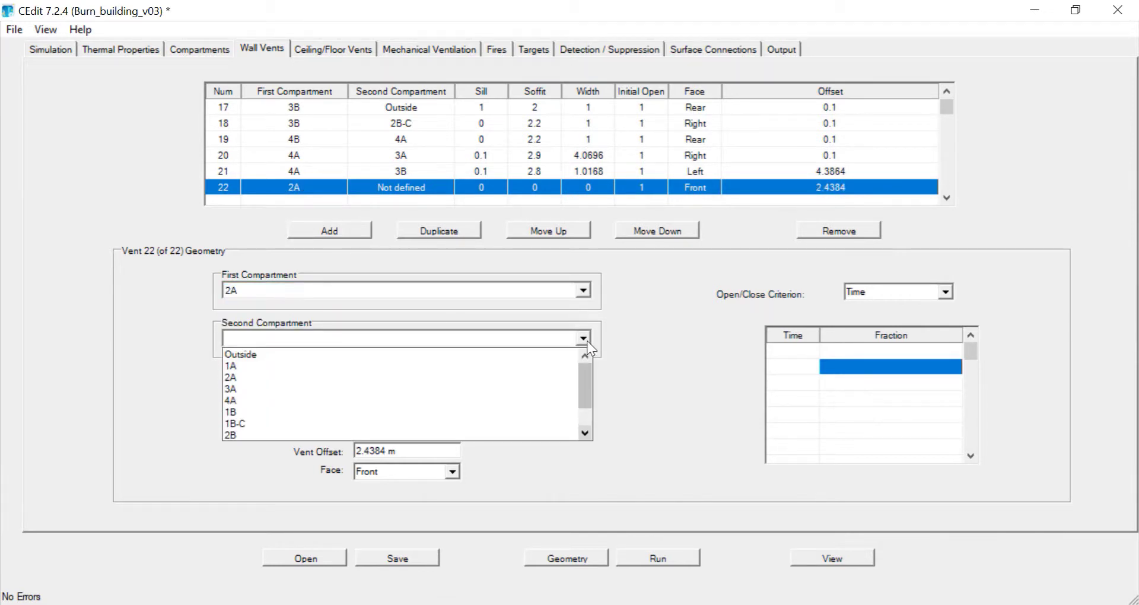
scroll(580, 391, down, 1)
click(555, 415)
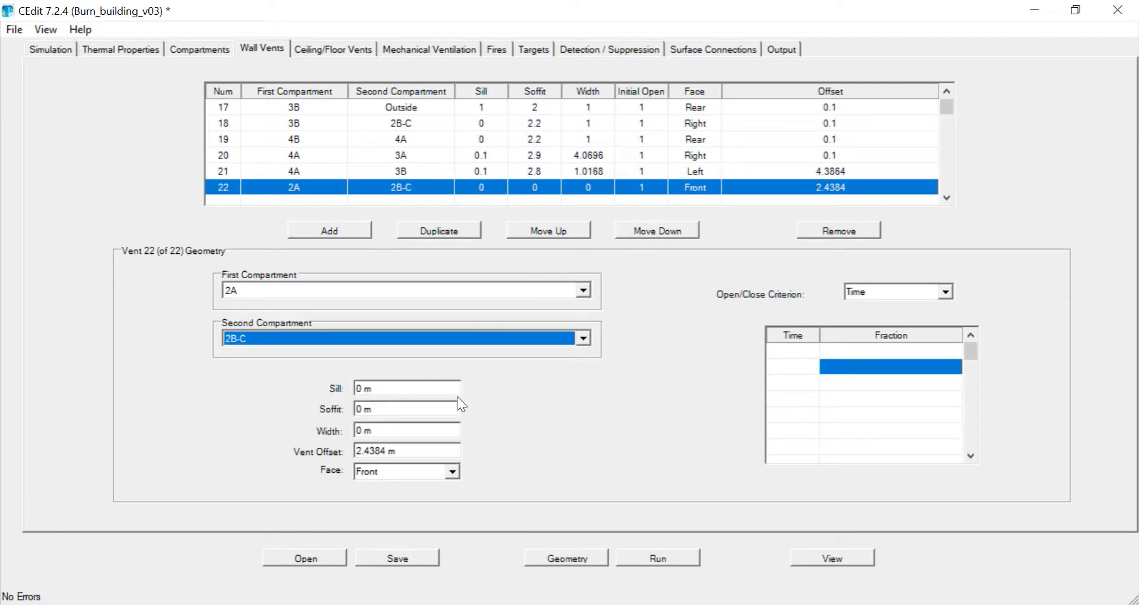
Give vent 22 sill 0.1, soffit 2.8, width 1.0168, Rear face, offset 3.76, and save.
click(368, 394)
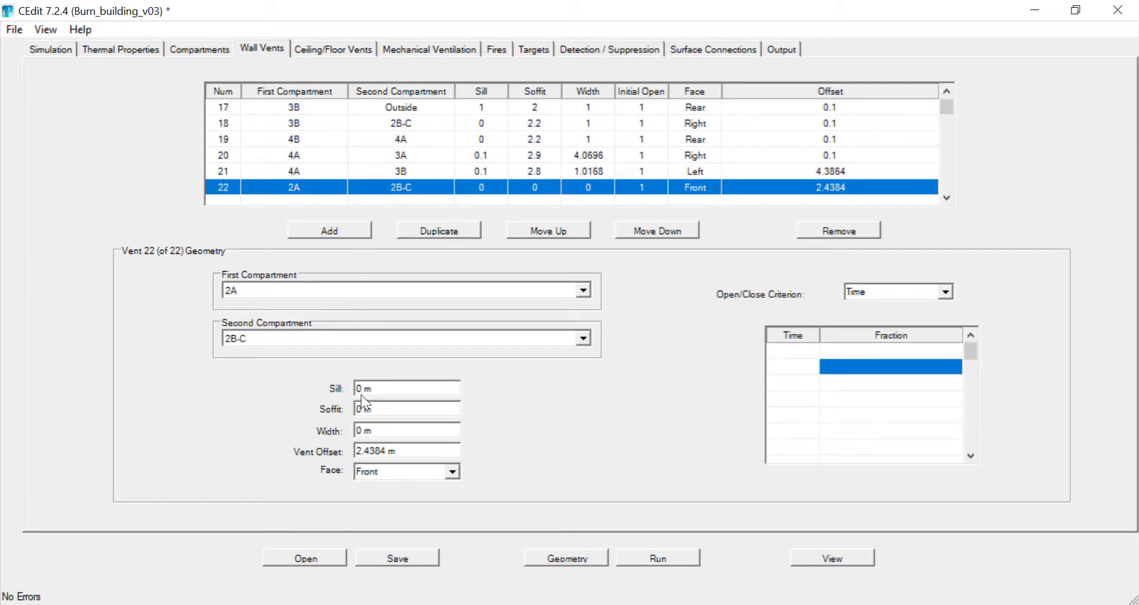
text(.1)
click(370, 411)
key(BackSpace)
text(2.8)
click(372, 439)
text(1.0168)
click(451, 472)
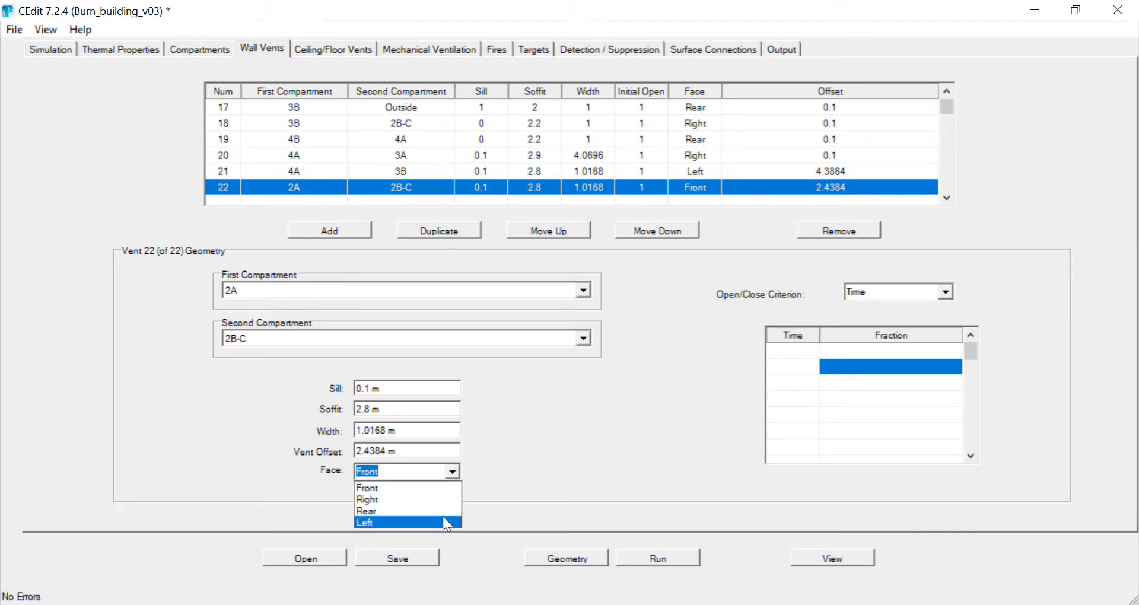
click(440, 512)
drag(377, 452, 359, 462)
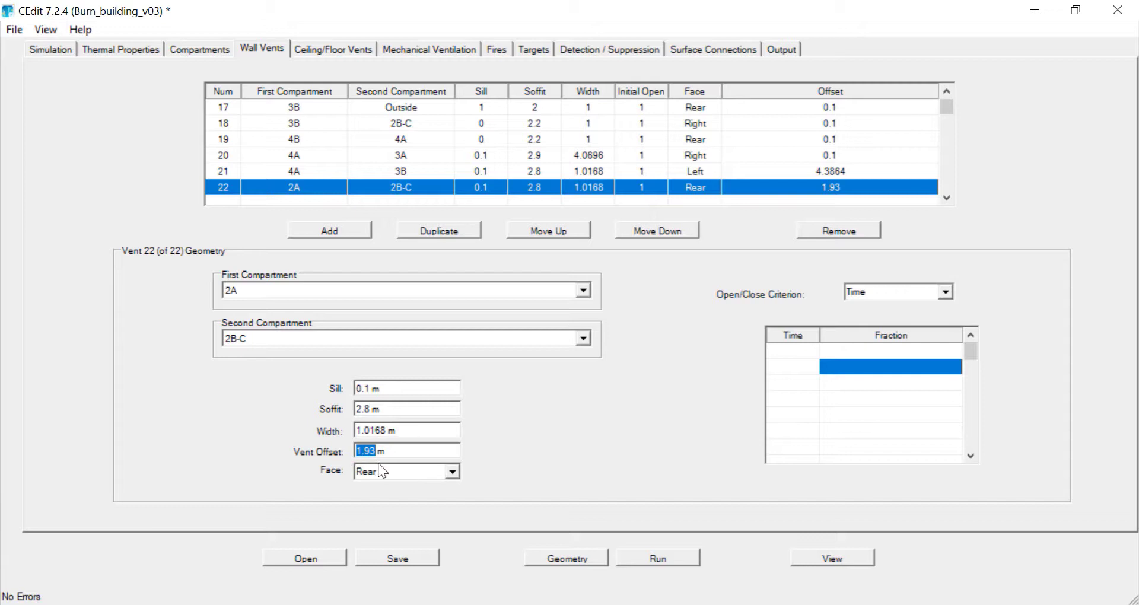
text(3.76)
click(411, 563)
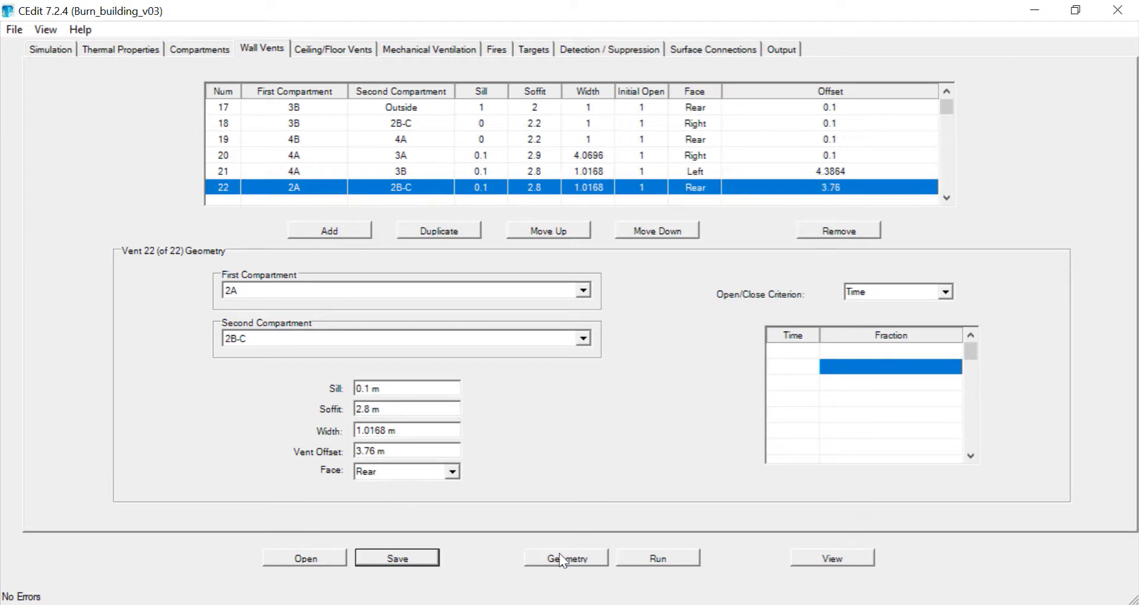
click(826, 561)
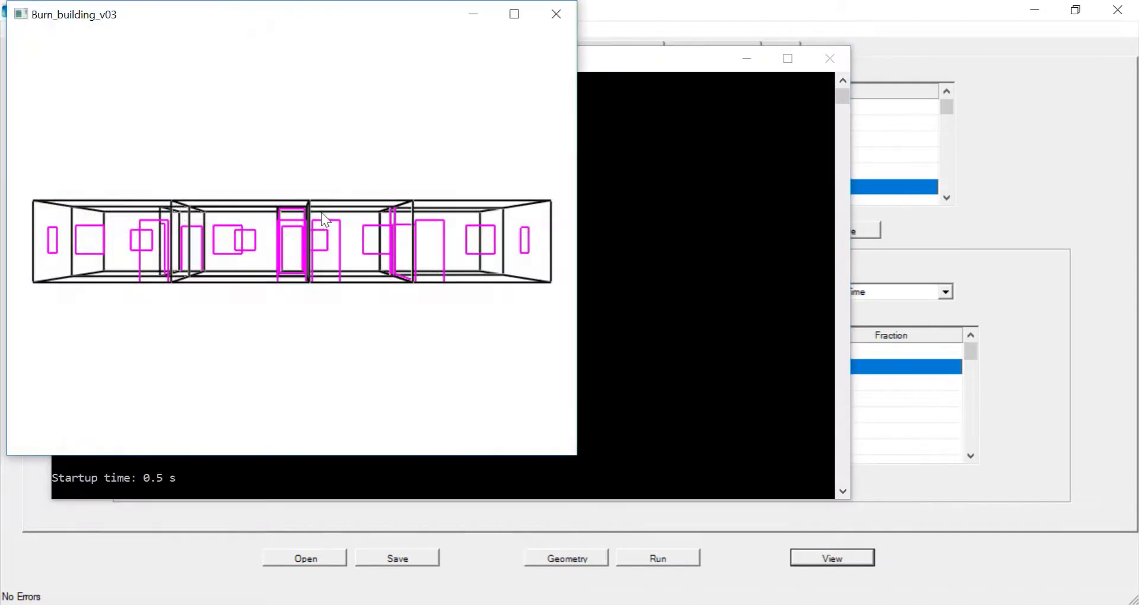
mouse_move(308, 270)
mouse_down()
mouse_move(331, 257)
mouse_move(330, 267)
mouse_move(316, 259)
mouse_up()
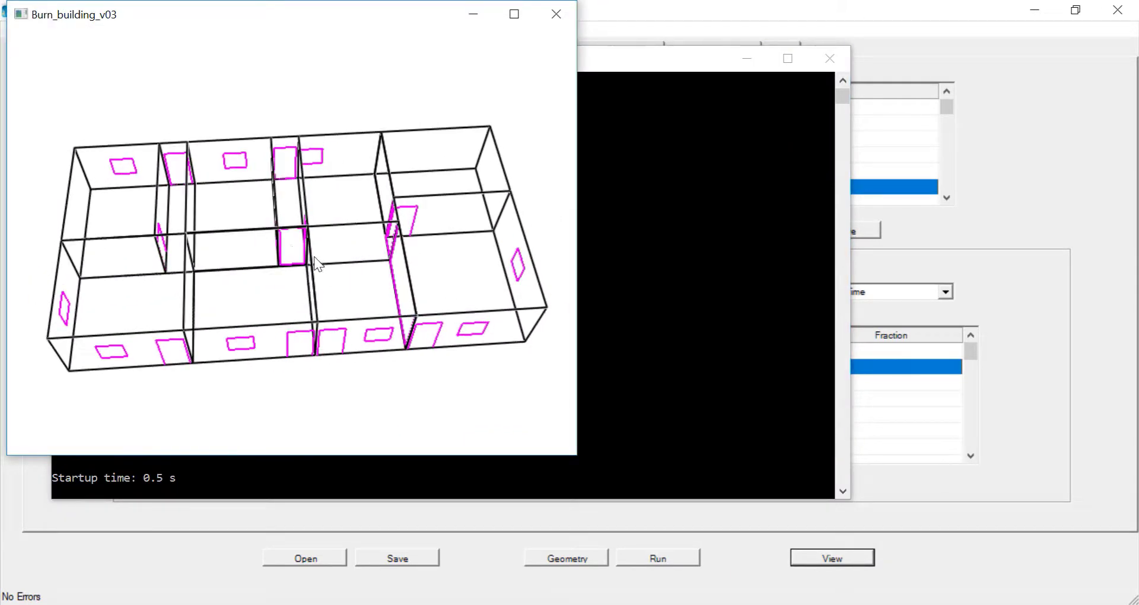
click(563, 13)
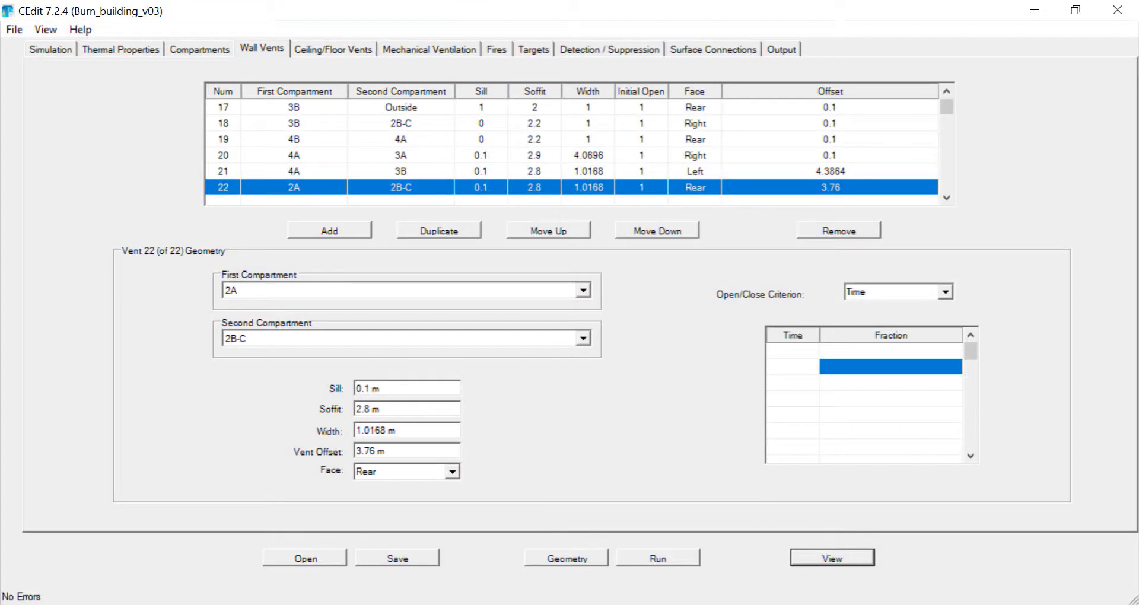
Append 'offset= 4.3864' to the DV2 line in the Word notes and save the document.
click(377, 600)
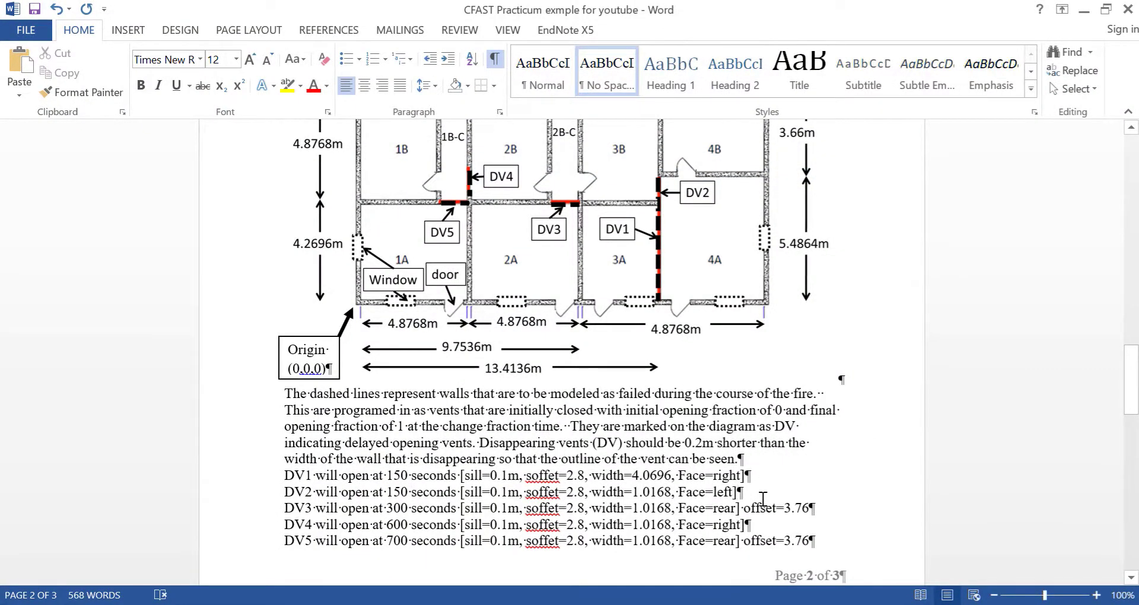
click(764, 498)
text(offset)
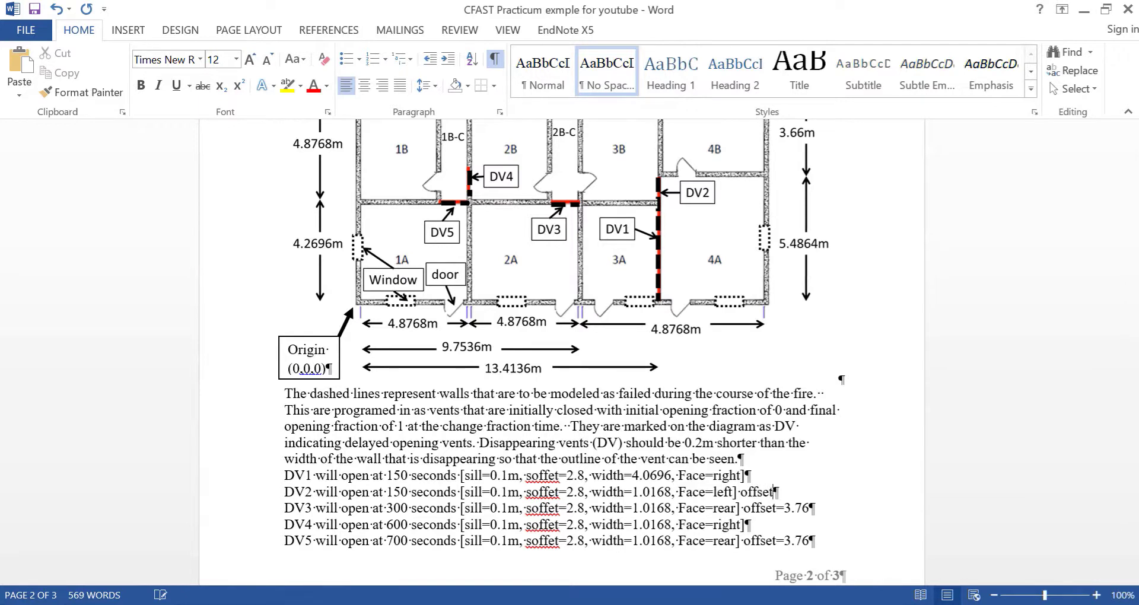
text(= 4.3864)
click(33, 9)
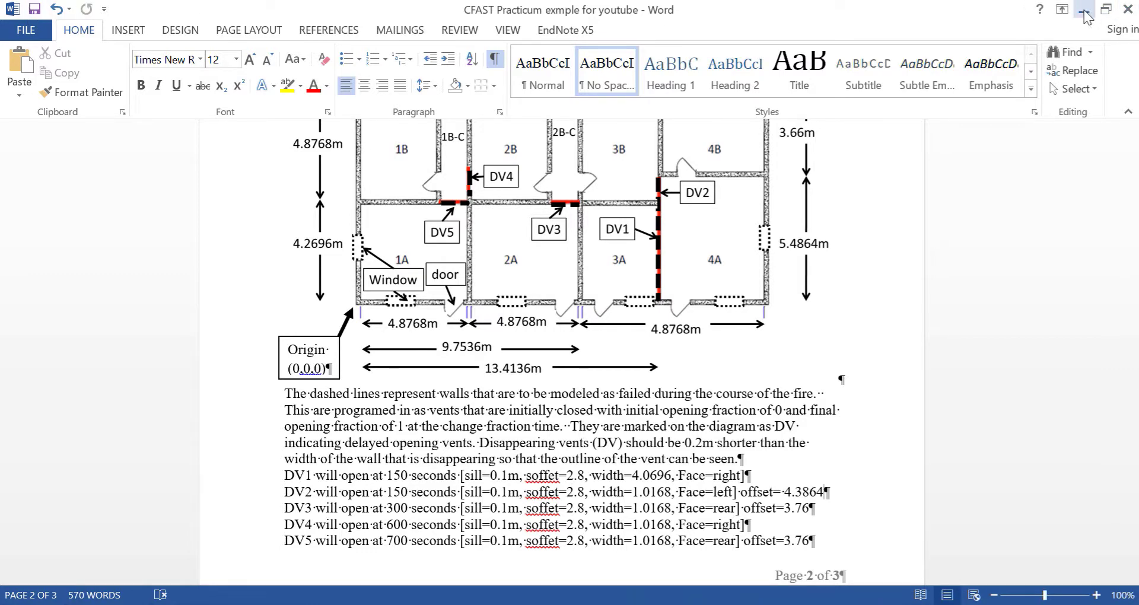
Schedule vent 20 (4A to 3A) to start closed at 0 s and open at 150 s.
click(1084, 12)
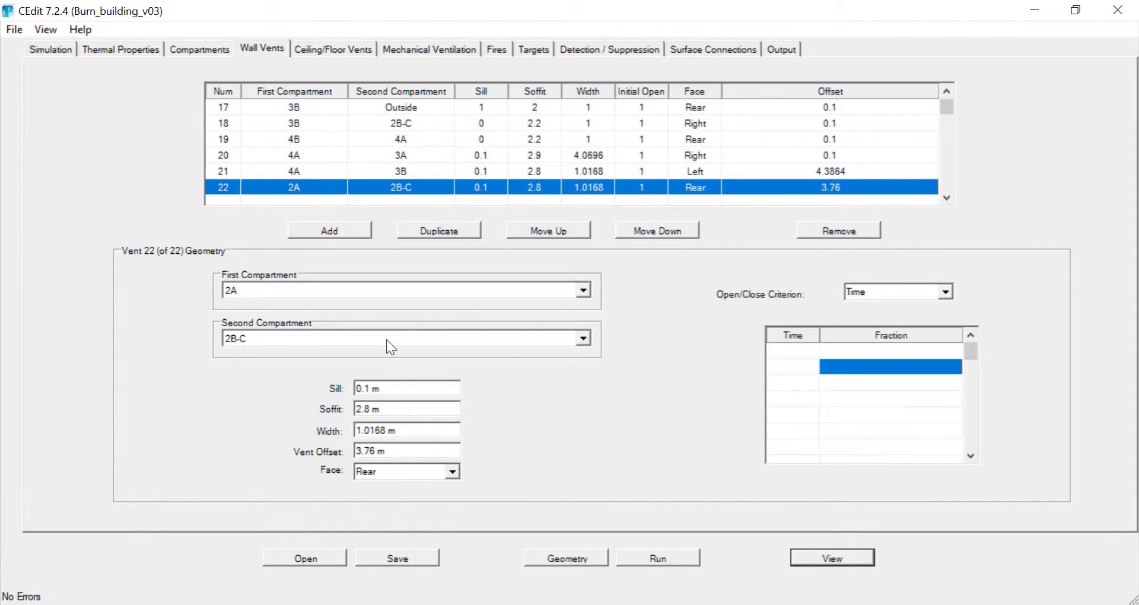
click(312, 155)
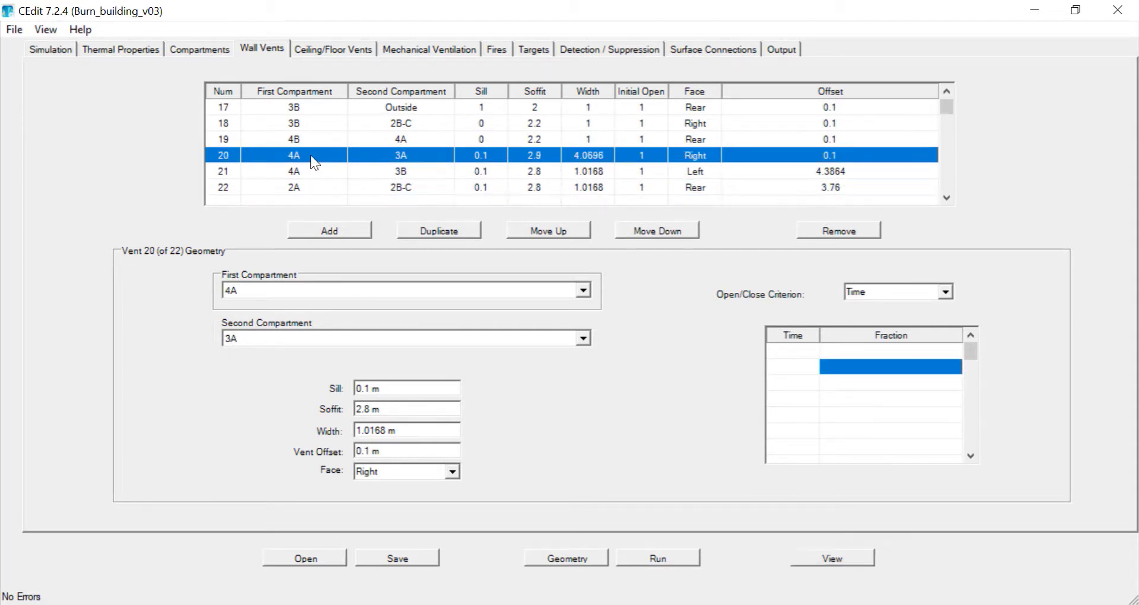
click(793, 351)
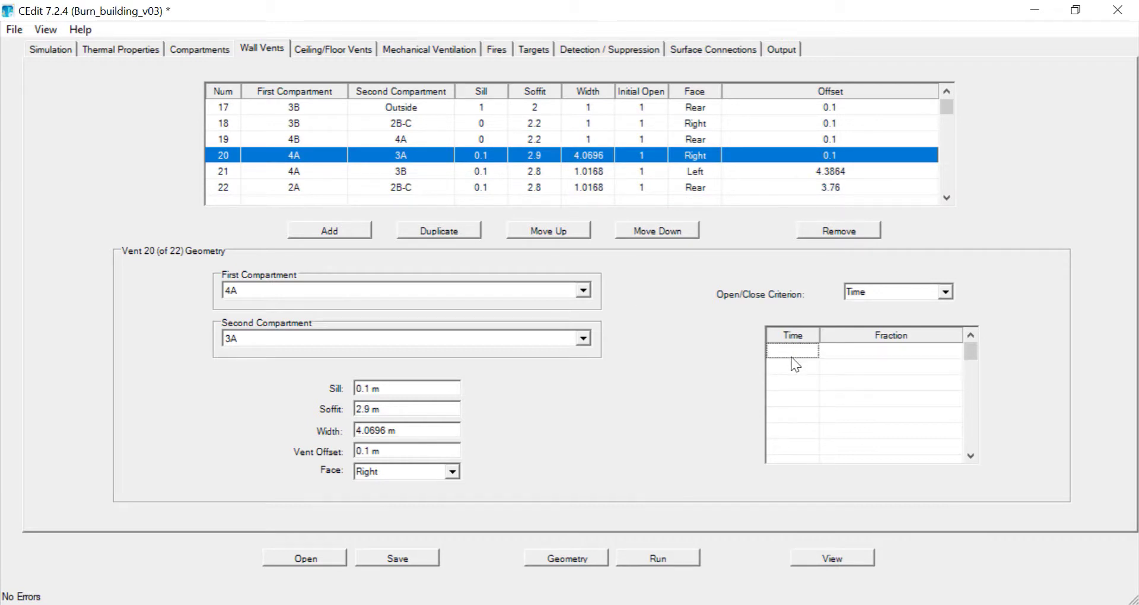
text(0)
click(800, 370)
click(796, 370)
text(150)
Give vent 21 (4A to 3B) the same schedule: closed at 0 s, open at 150 s.
click(306, 172)
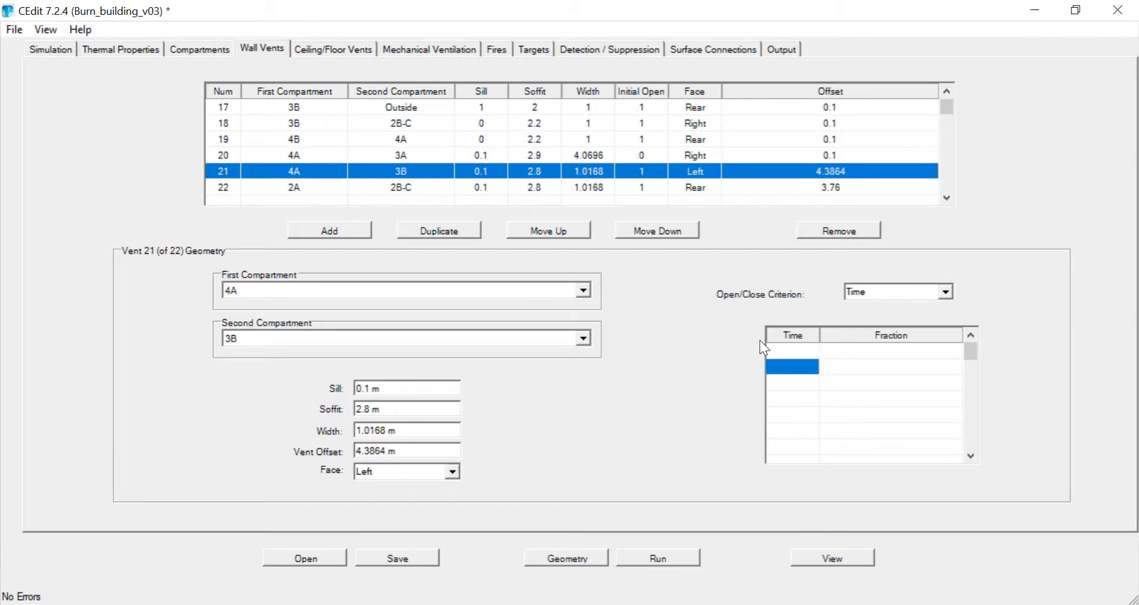
click(791, 351)
text(0)
click(787, 367)
click(794, 372)
text(150)
Schedule vent 22 (2A to 2B-C) to start closed at 0 s and open at 300 s.
click(290, 186)
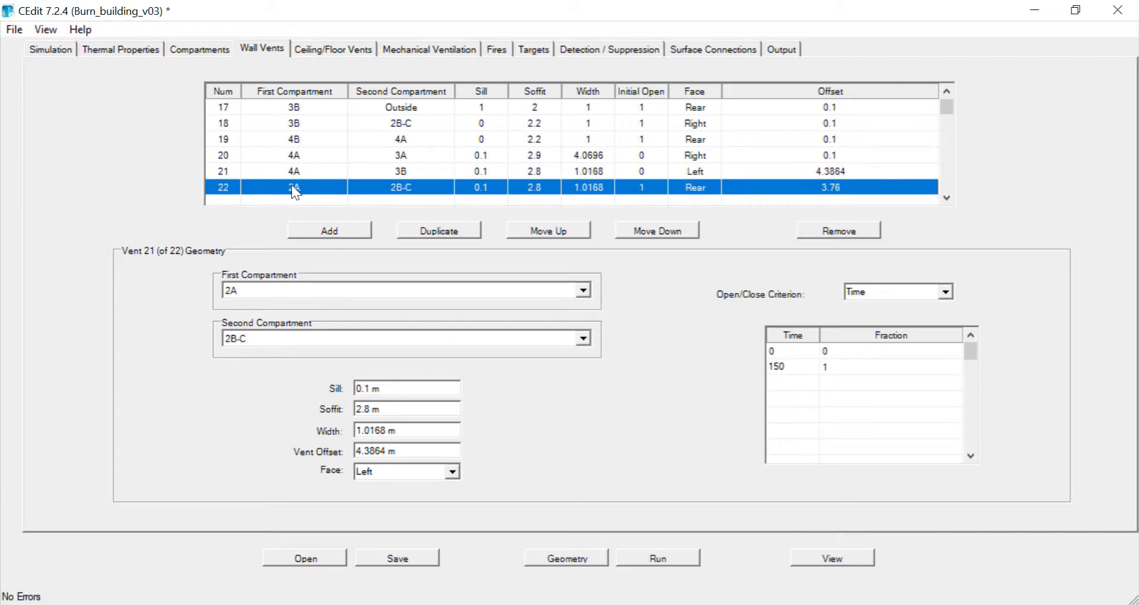
click(795, 353)
text(0)
click(798, 368)
text(300)
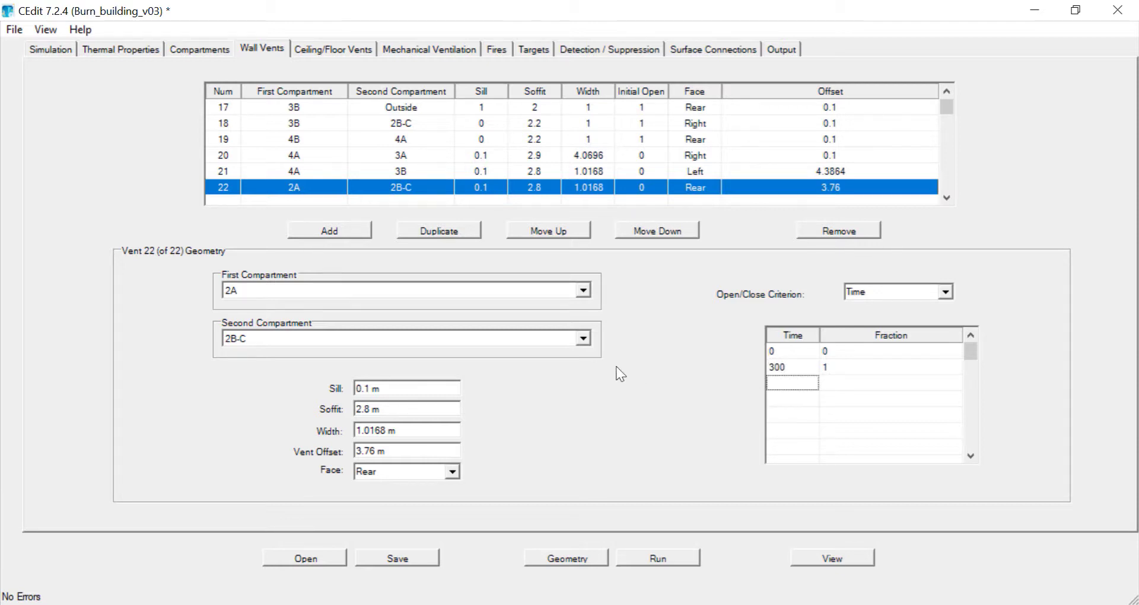
Add wall vent 23 connecting compartment 2B to 1B-C.
click(312, 233)
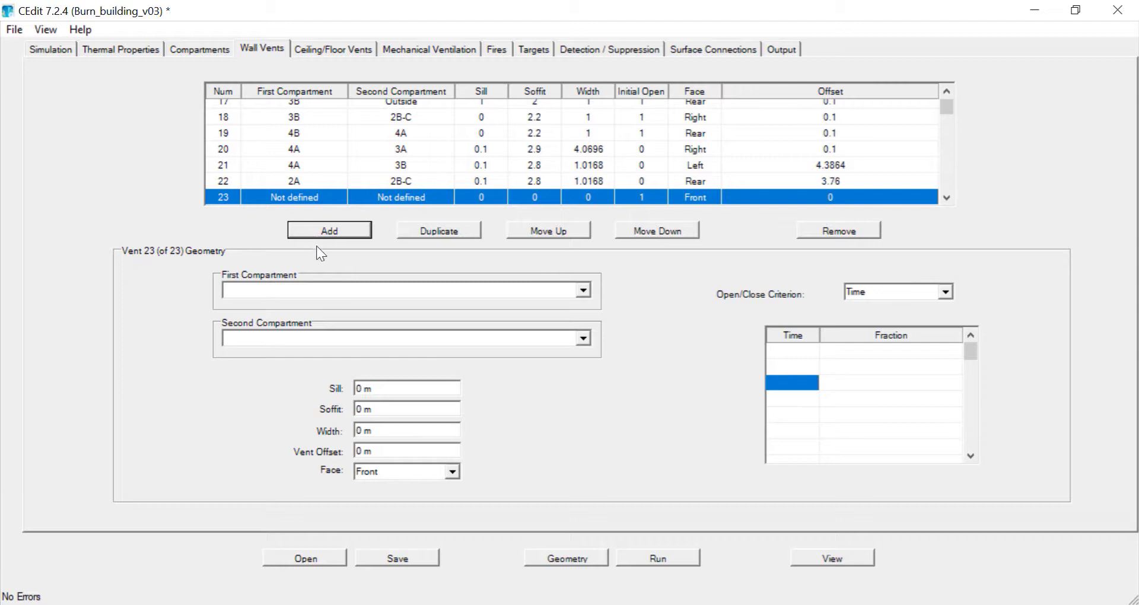
click(584, 290)
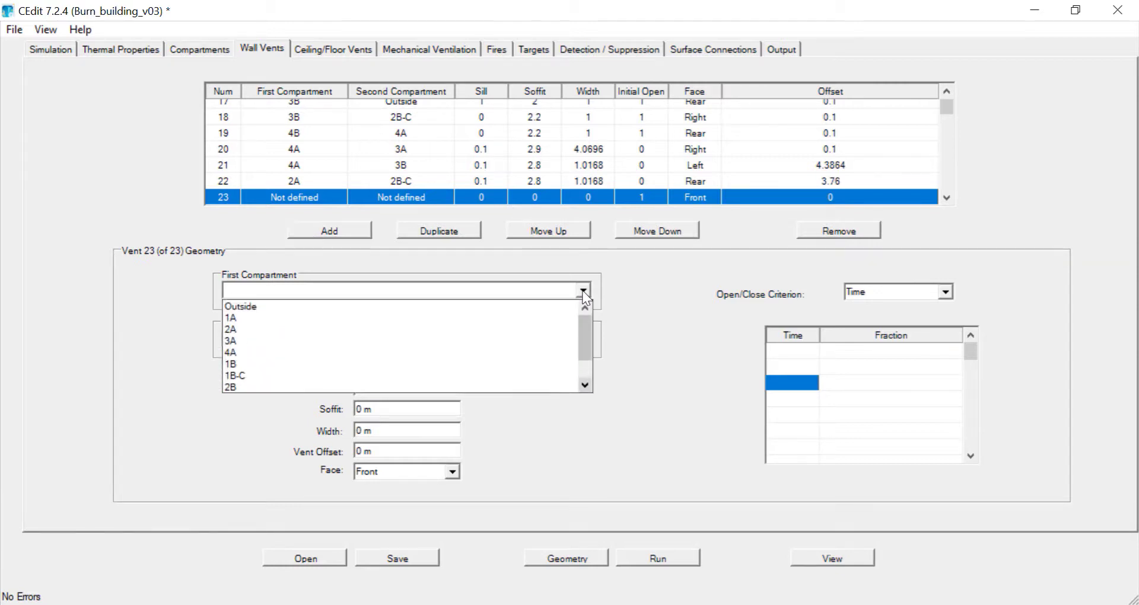
click(586, 385)
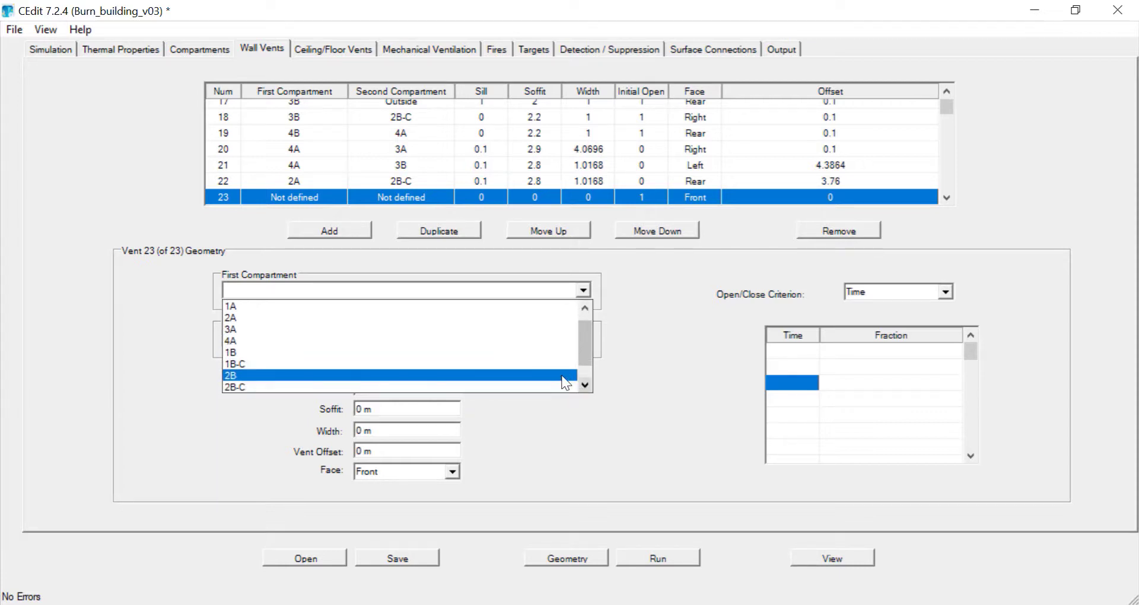
click(561, 375)
click(584, 338)
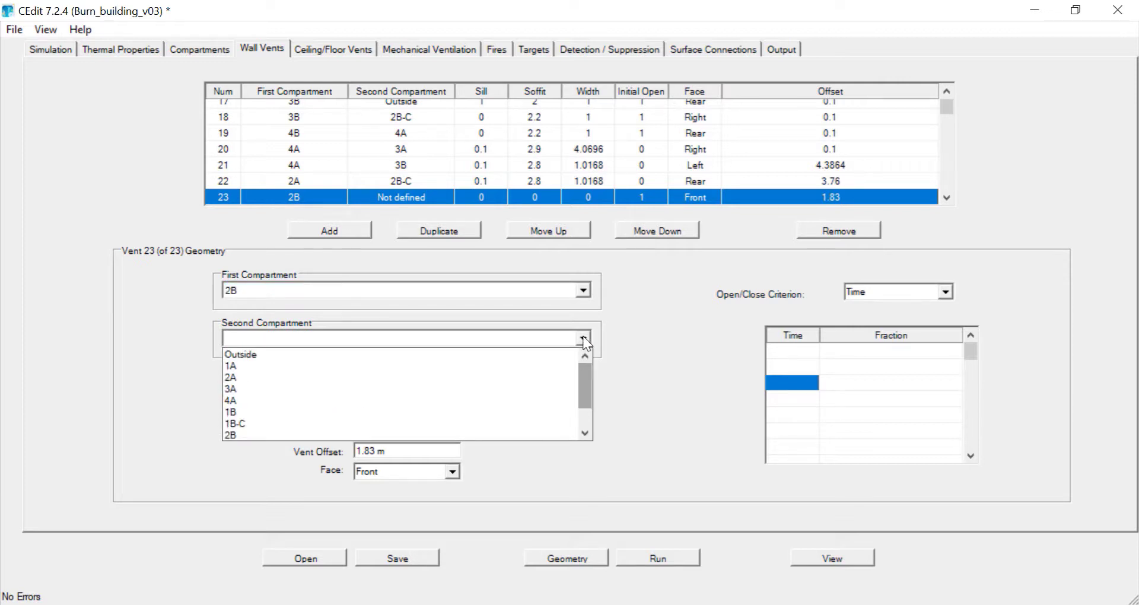
click(483, 424)
Give vent 23 sill 0.1, soffit 2.8, width 1.0168, Right face, offset 0.1 m, and save.
click(360, 389)
text(.1)
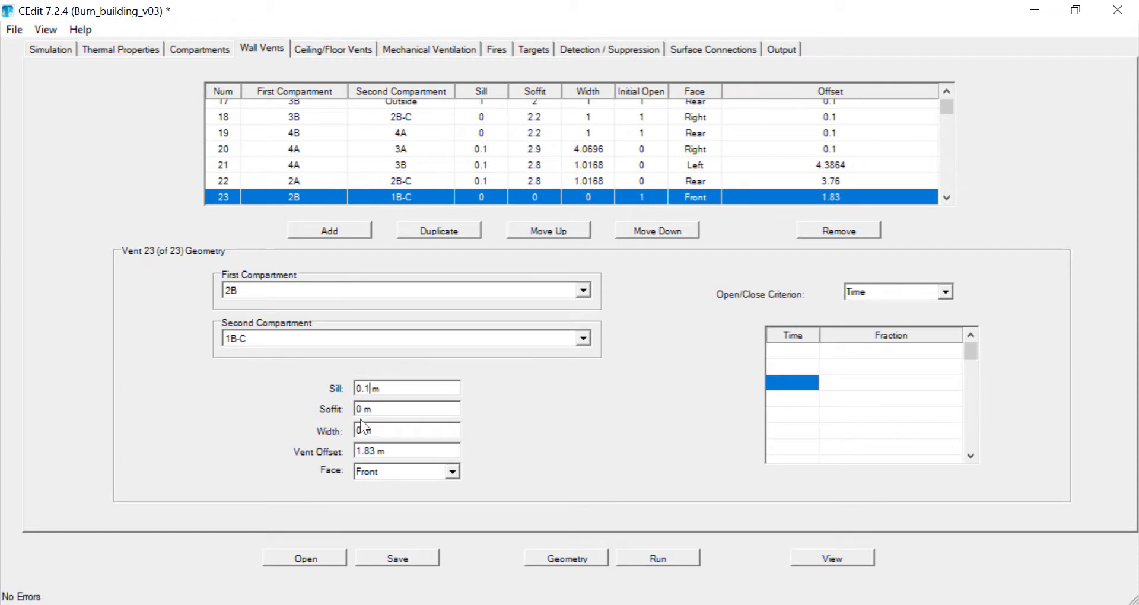
double_click(359, 410)
text(2.8)
double_click(356, 430)
text(1.0168)
click(455, 472)
click(433, 499)
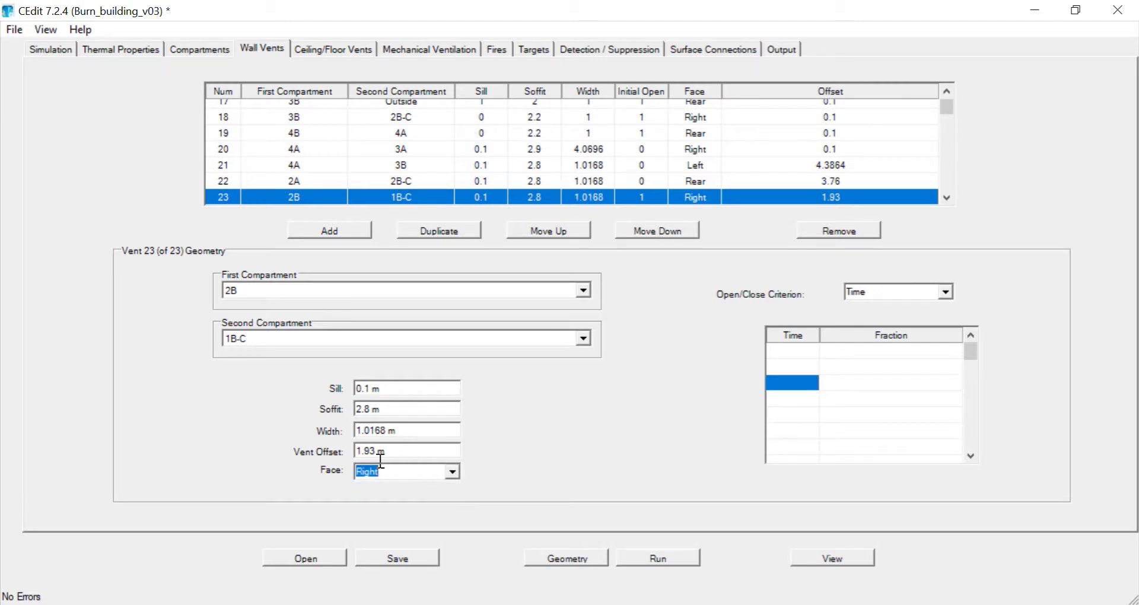
click(382, 455)
drag(378, 452, 358, 456)
text(0.1)
click(407, 558)
click(569, 560)
click(805, 562)
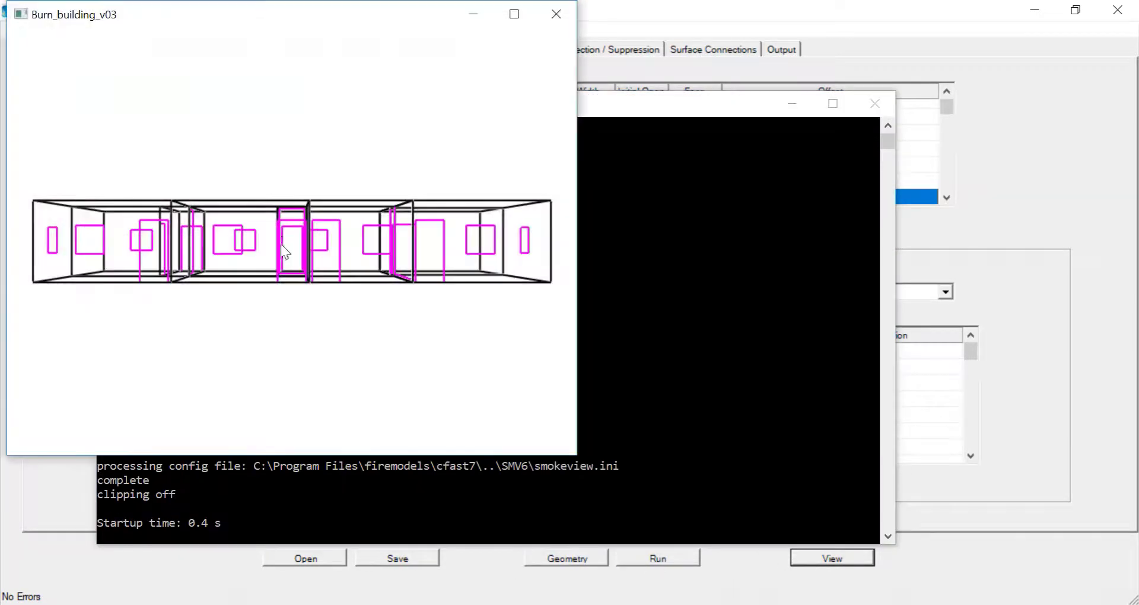
drag(280, 243, 293, 300)
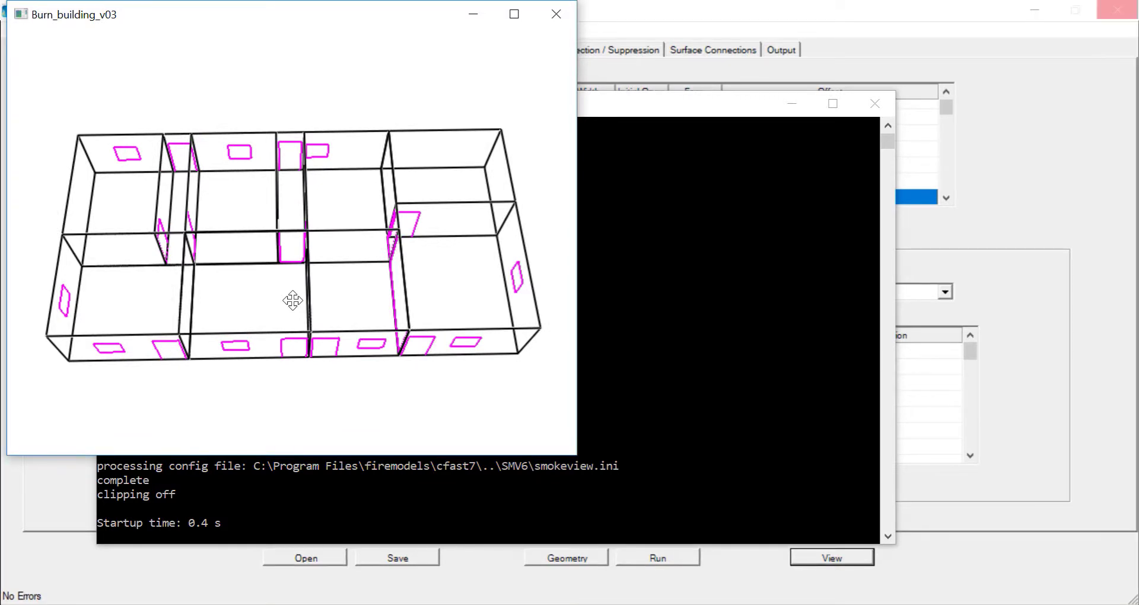
mouse_move(293, 301)
mouse_down()
mouse_move(283, 302)
mouse_move(286, 291)
mouse_up()
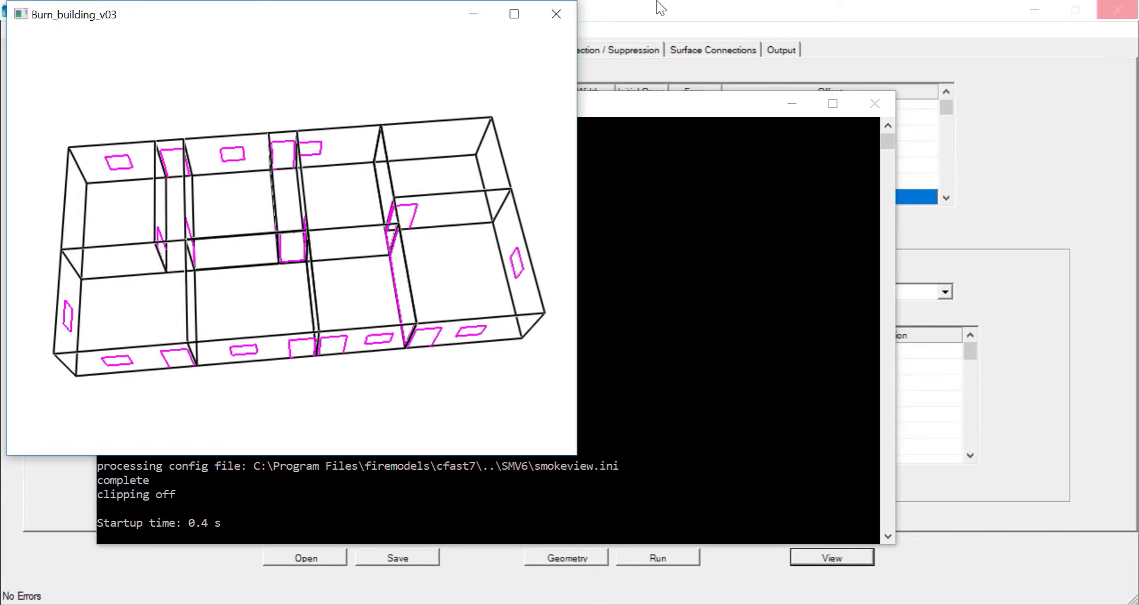
Schedule vent 23 to go from fraction 0 at 0 s to fully open at 600 s.
click(572, 20)
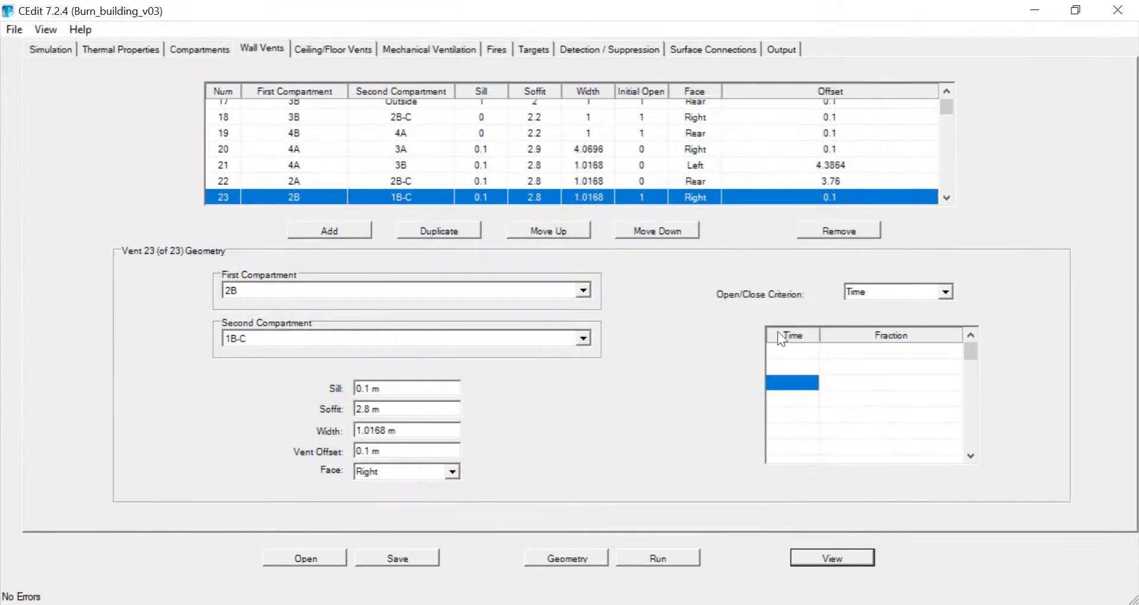
click(803, 353)
text(0)
key(Return)
key(BackSpace)
text(6)
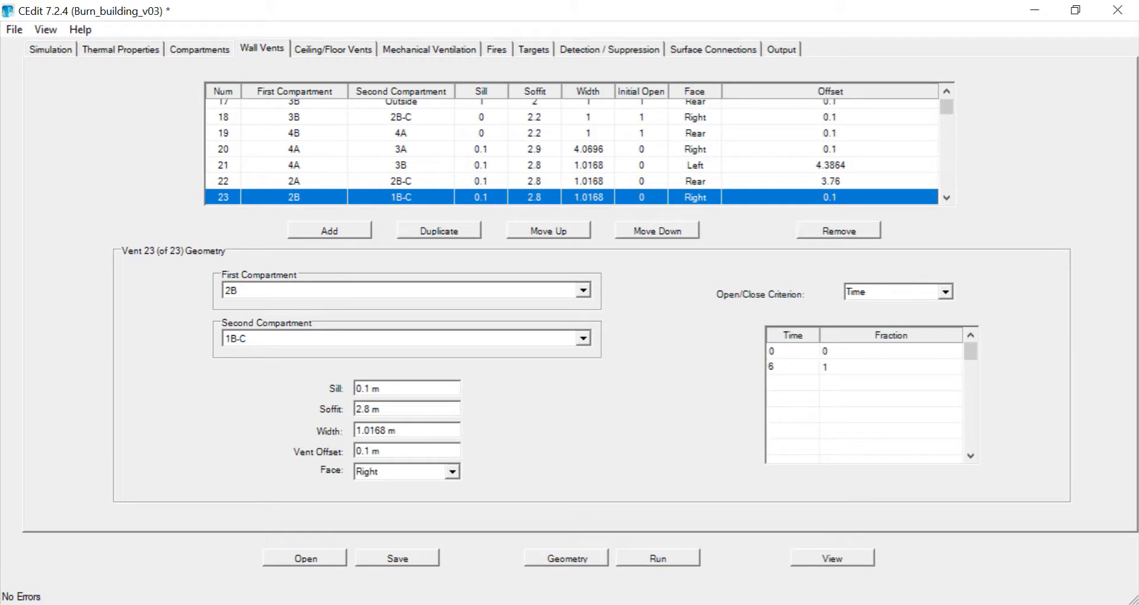
text(00)
click(802, 389)
Add wall vent 24 connecting compartment 1A to 1B-C.
click(344, 228)
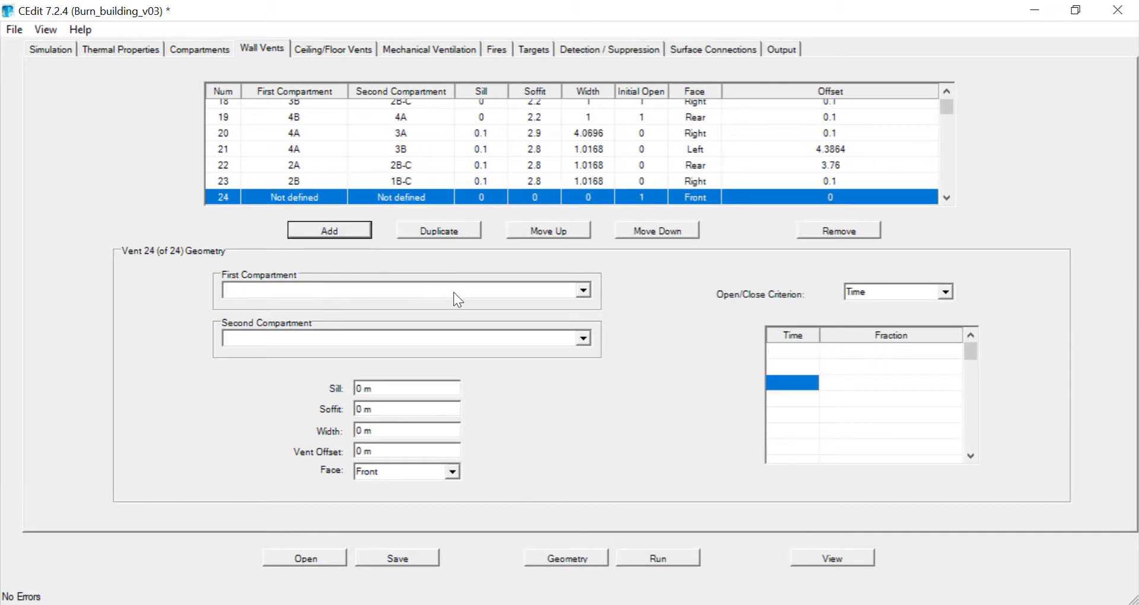
click(590, 290)
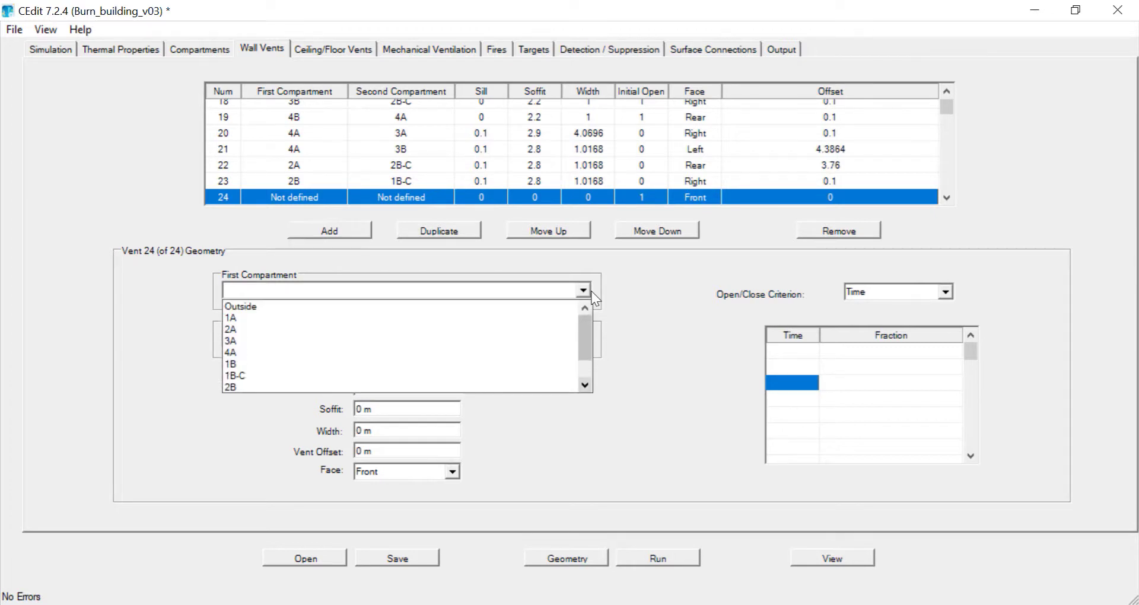
click(543, 318)
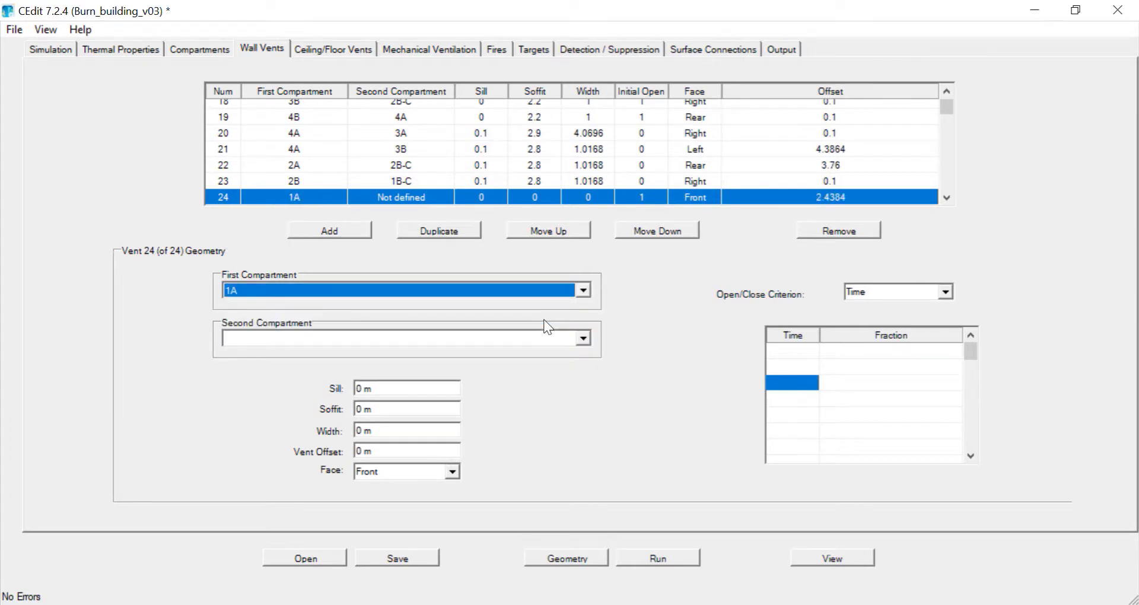
click(582, 338)
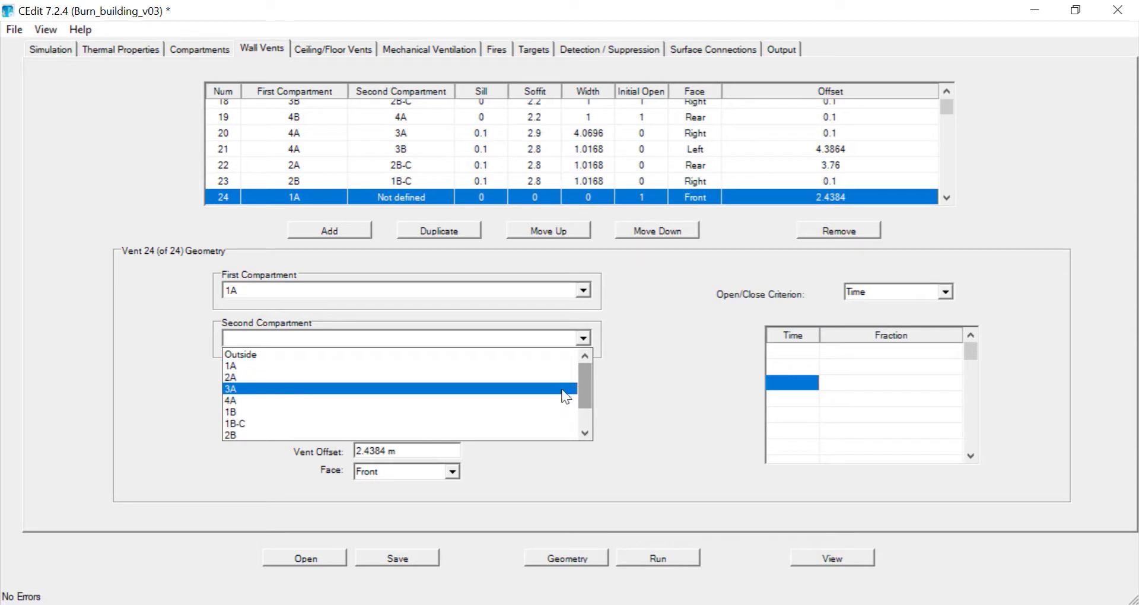
click(560, 423)
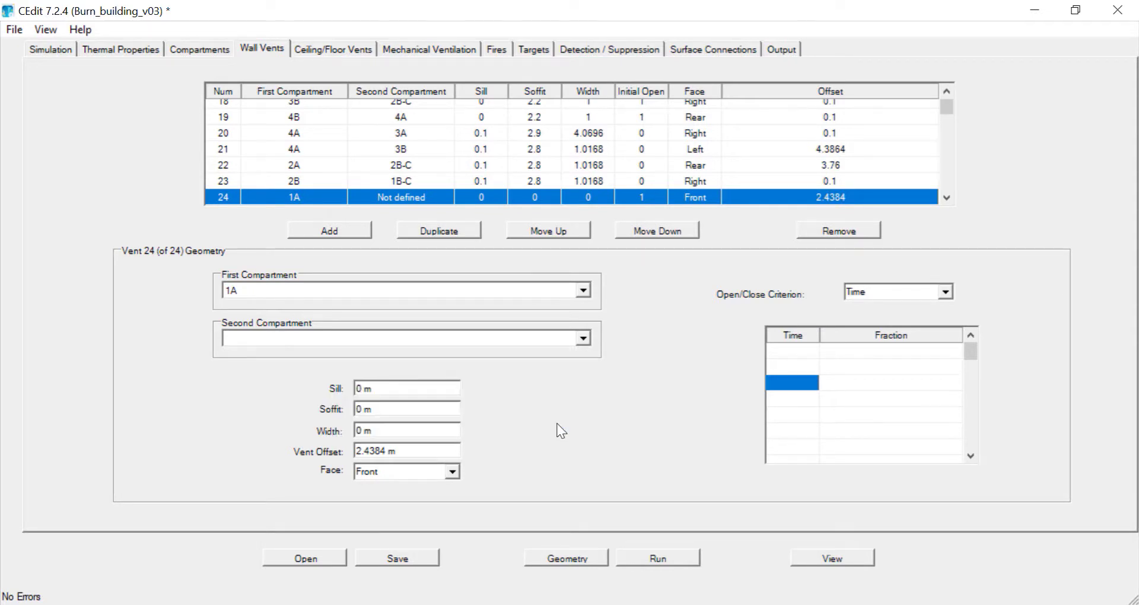
Give vent 24 sill 0.1, soffit 2.8, width 1.0186, Rear face and offset 3.76.
click(364, 390)
text(.1)
double_click(366, 414)
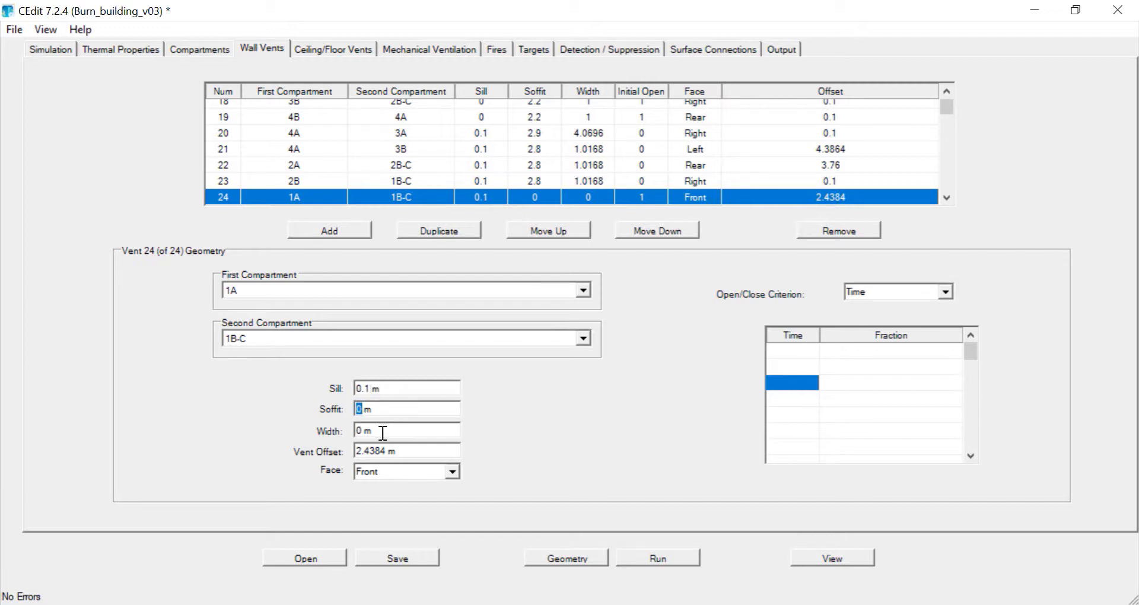
text(2.8)
double_click(363, 438)
text(1.0186)
click(452, 472)
click(448, 506)
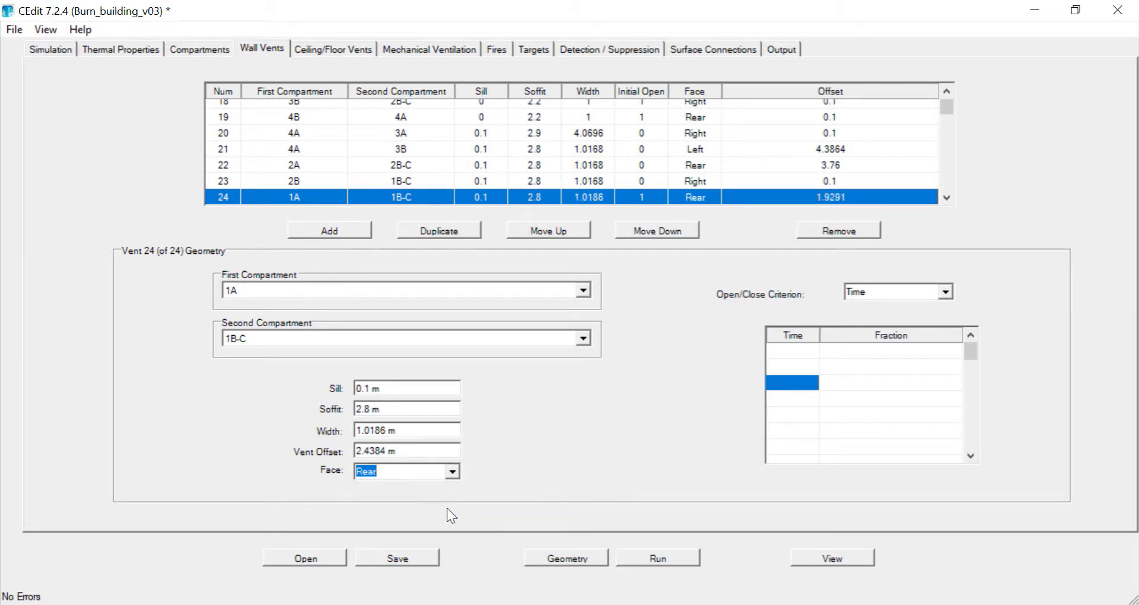
double_click(374, 451)
text(3.76)
Schedule vent 24 from closed at 0 s to open at 700 s and save the model.
click(777, 353)
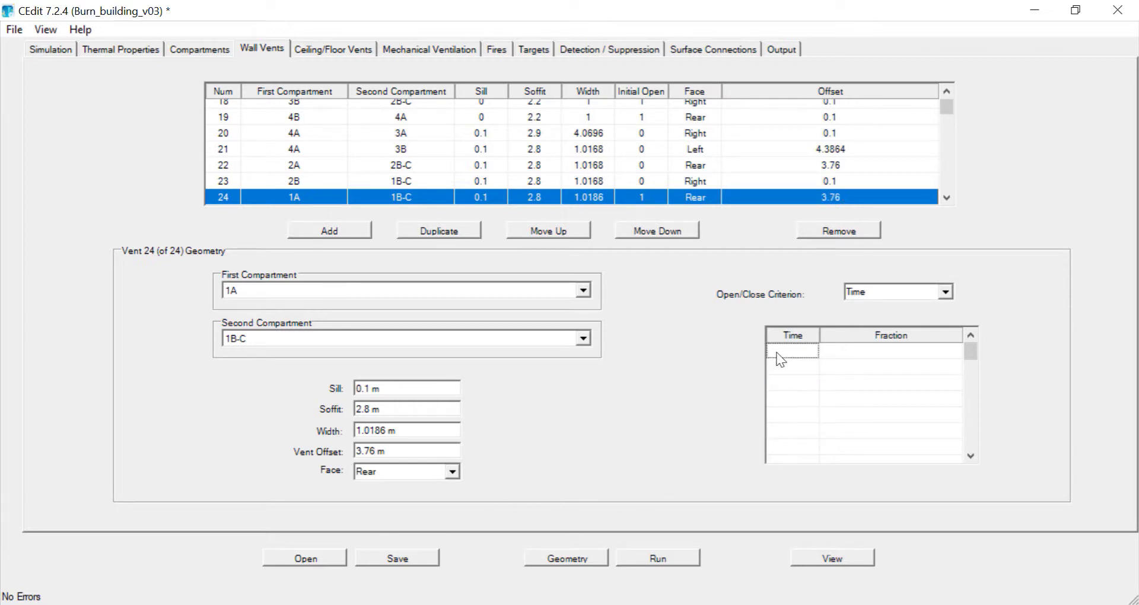
text(0)
key(Return)
text(0)
drag(787, 374, 762, 376)
text(700)
click(426, 556)
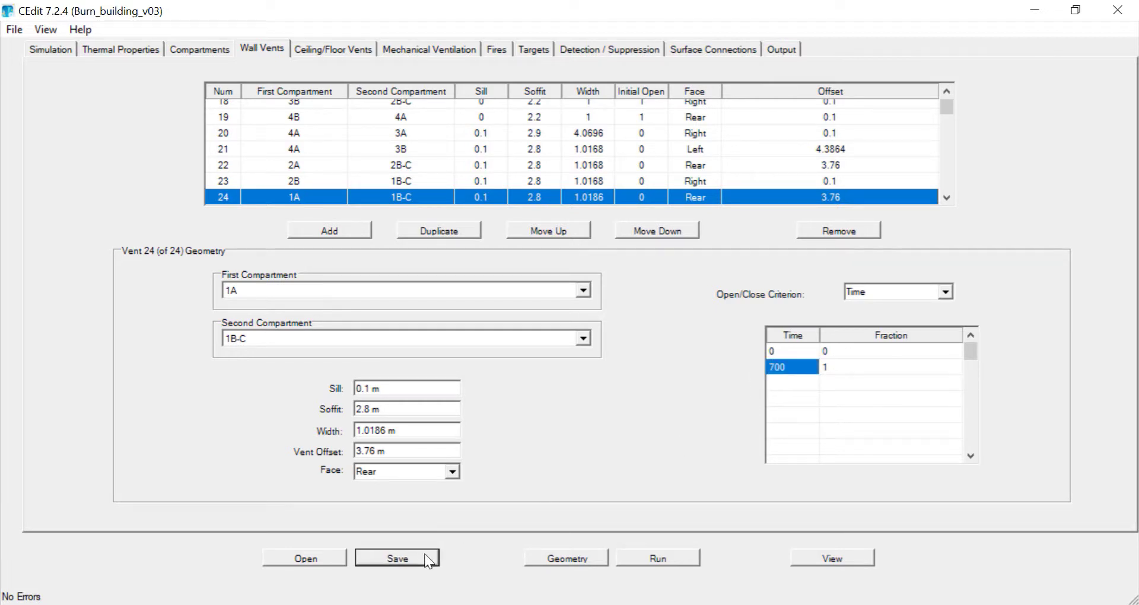
Update the geometry and preview the building in Smokeview from an oblique top view.
click(551, 558)
click(817, 561)
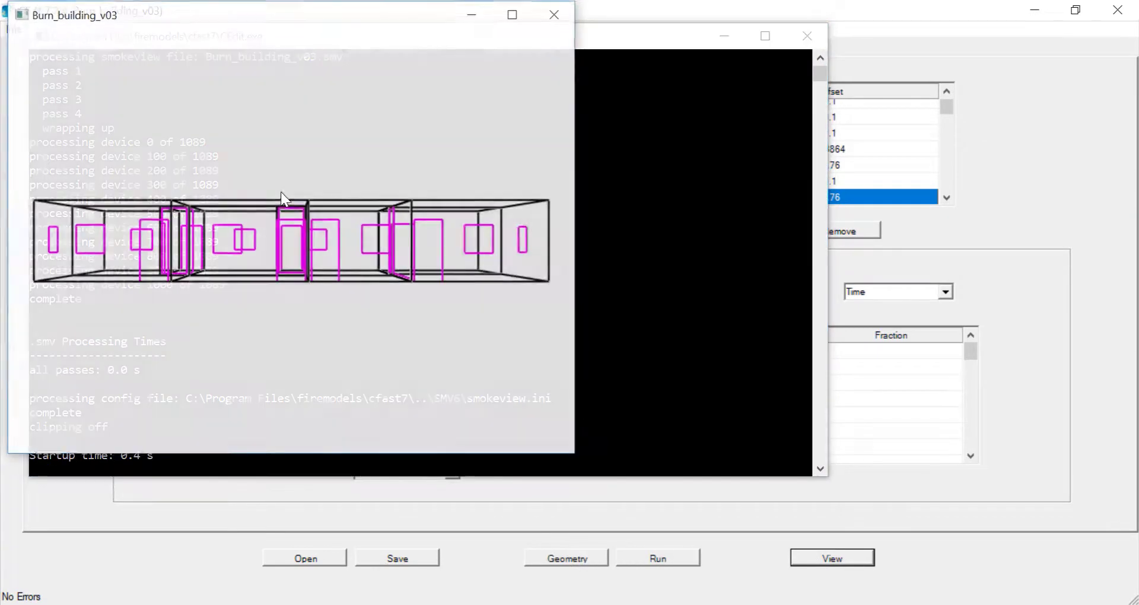
drag(280, 191, 439, 168)
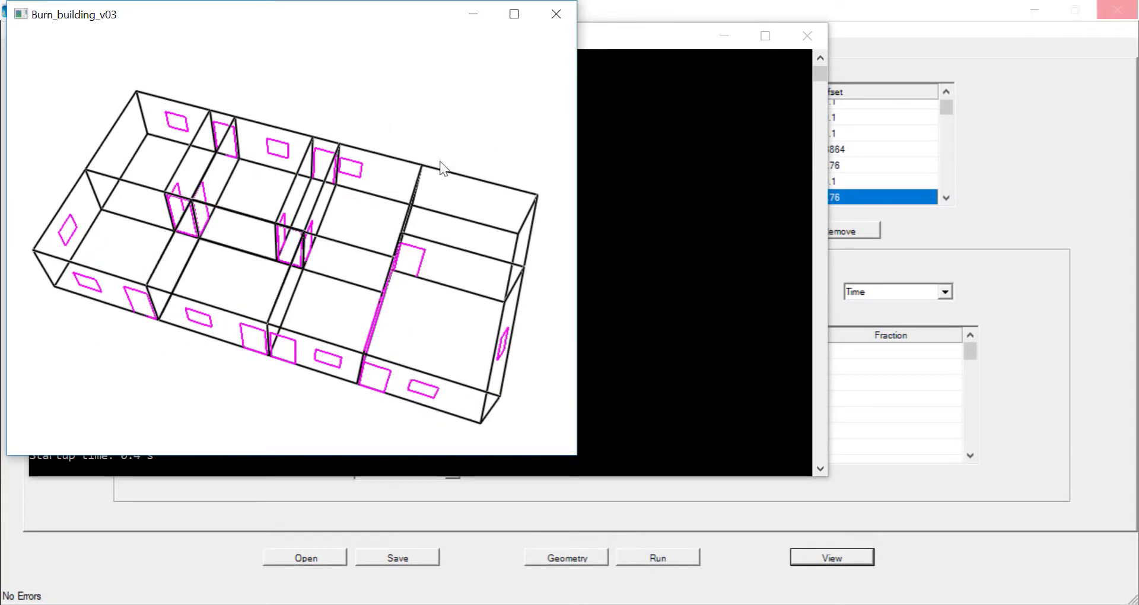
click(556, 15)
Run the CFAST simulation and load its zone fire results in Smokeview.
click(664, 561)
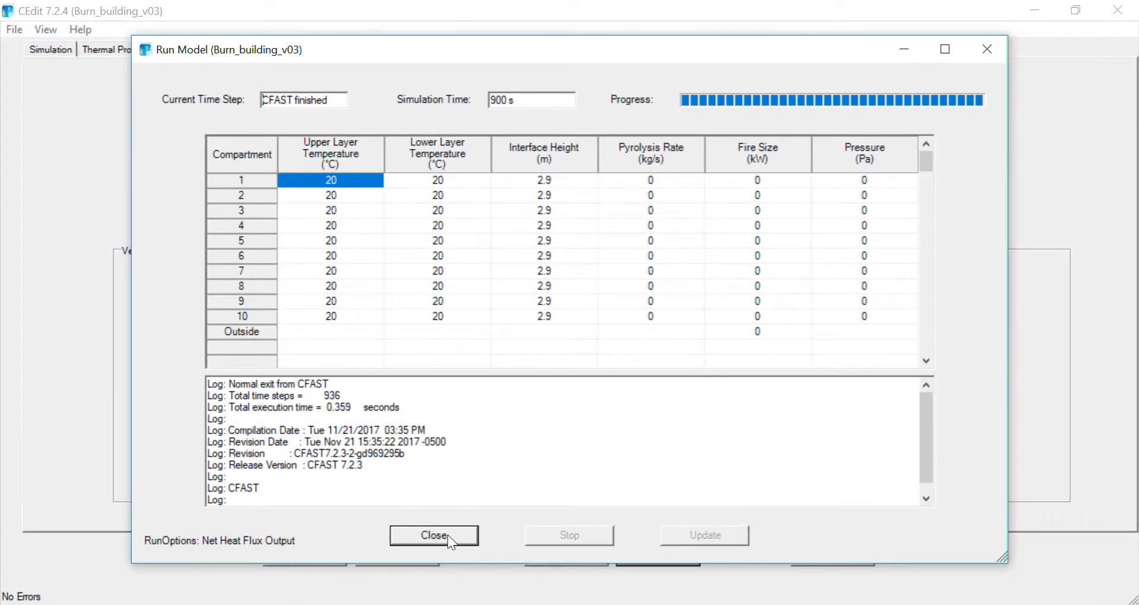
click(447, 532)
click(832, 559)
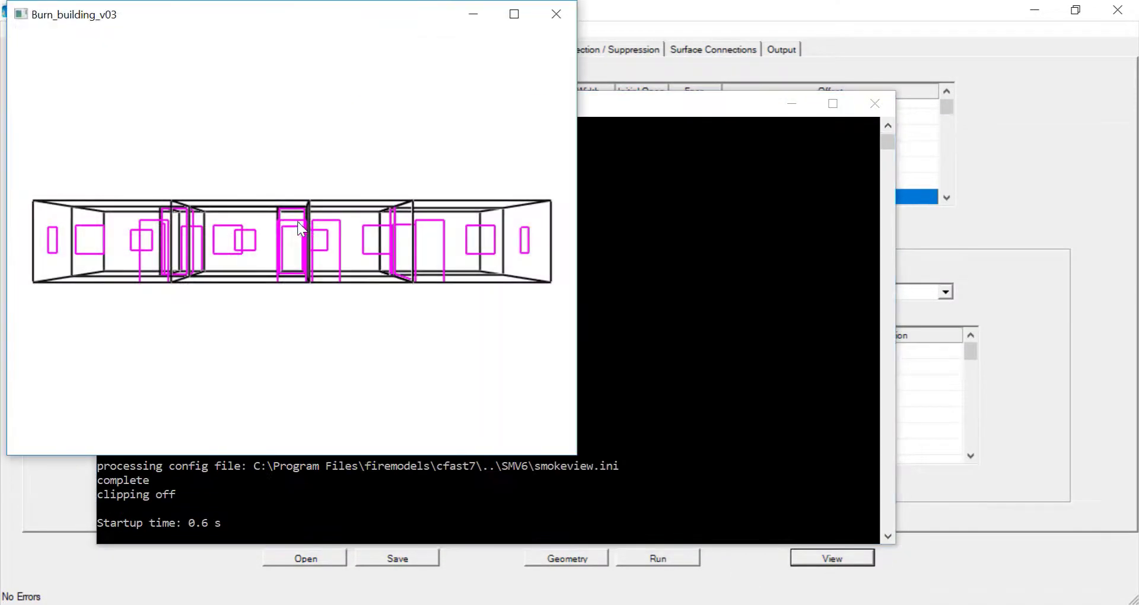
drag(297, 221, 284, 257)
right_click(265, 218)
mouse_move(379, 229)
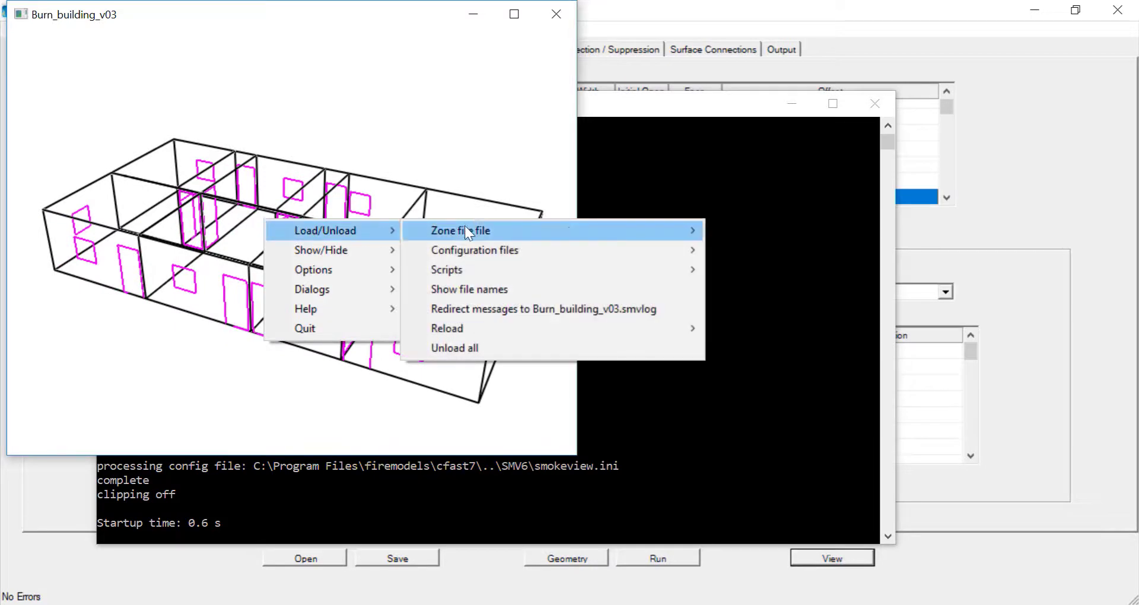
mouse_move(473, 231)
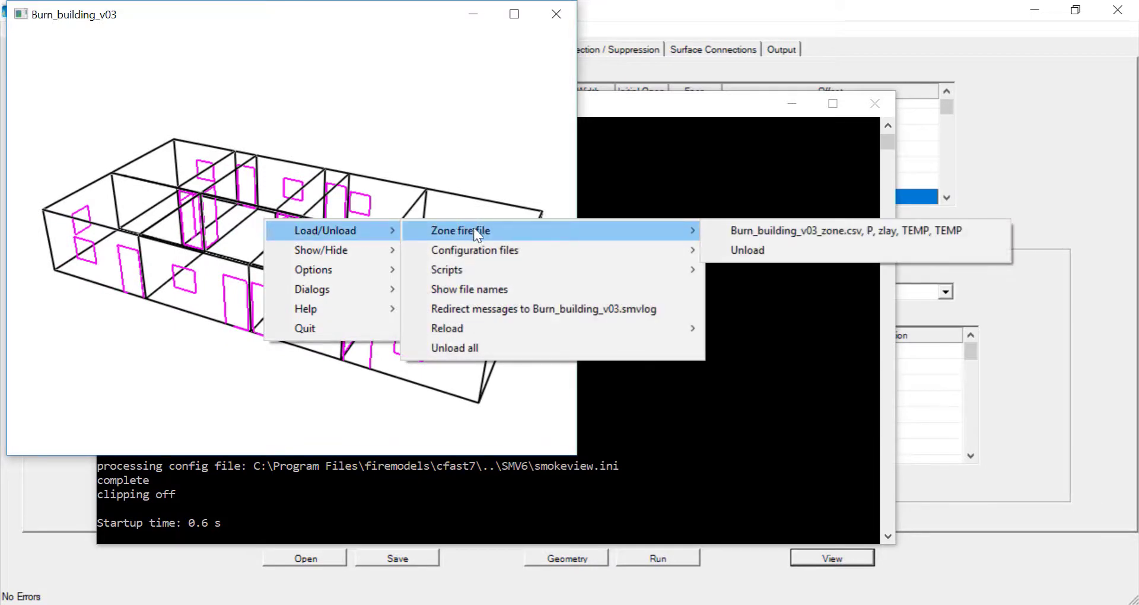
click(771, 231)
Scrub the animation to 310 s, 0 s and 580 s while rotating to inspect the vents.
drag(229, 452, 81, 445)
drag(260, 327, 338, 319)
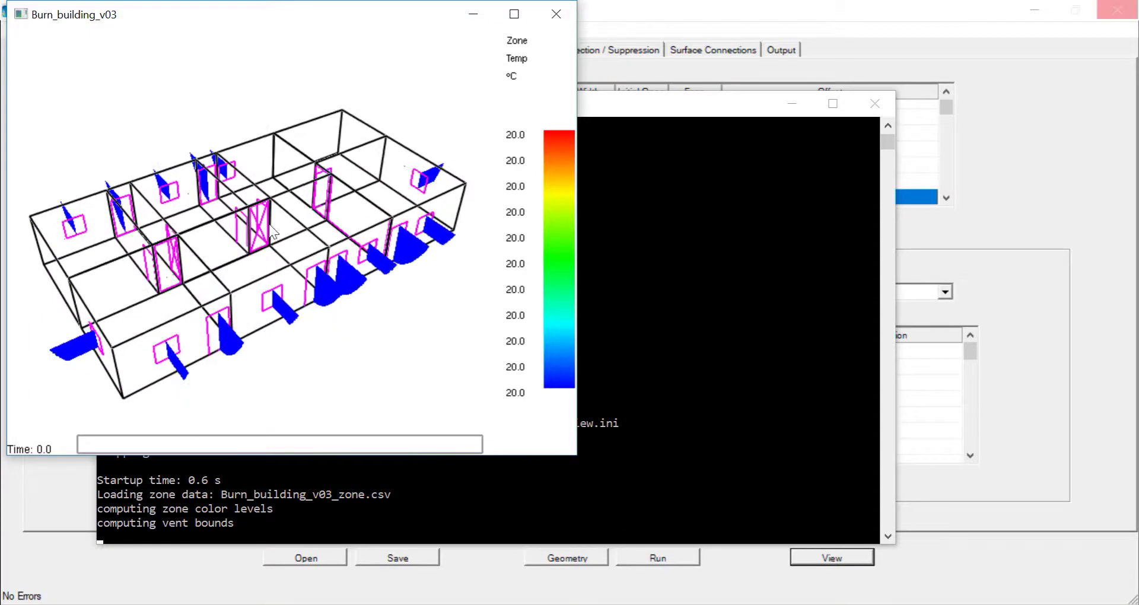
drag(299, 240, 228, 219)
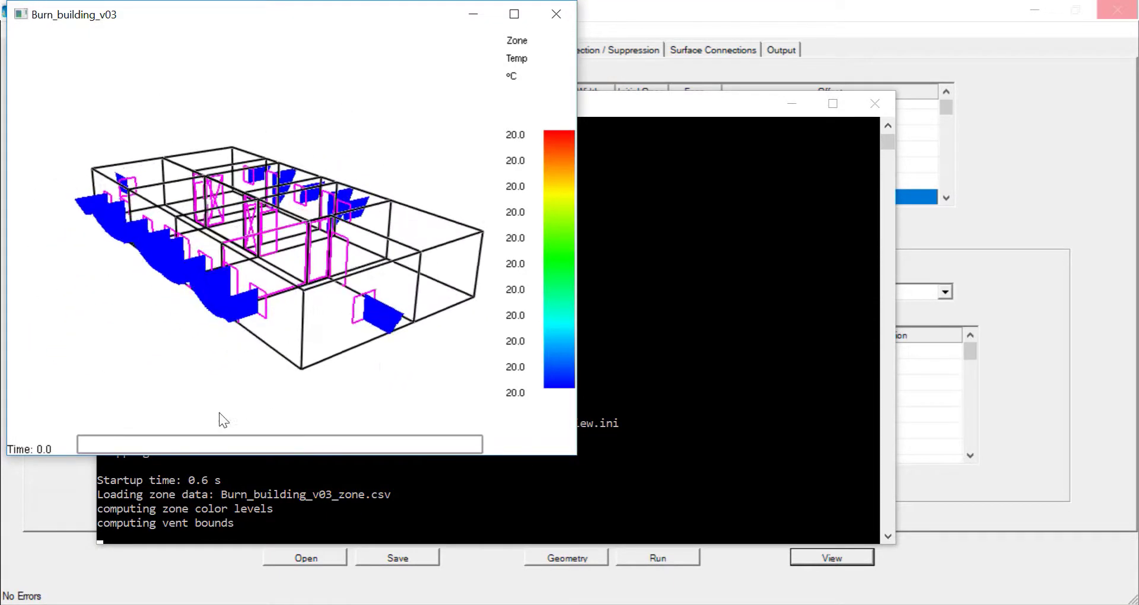
drag(86, 443, 78, 415)
drag(192, 284, 303, 237)
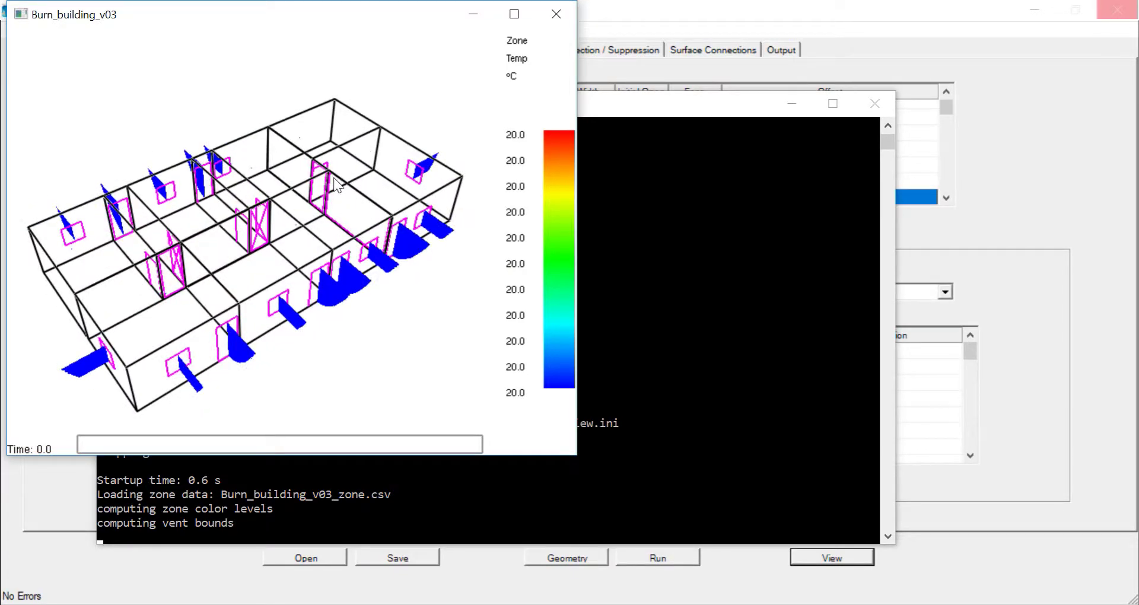
drag(344, 198, 335, 158)
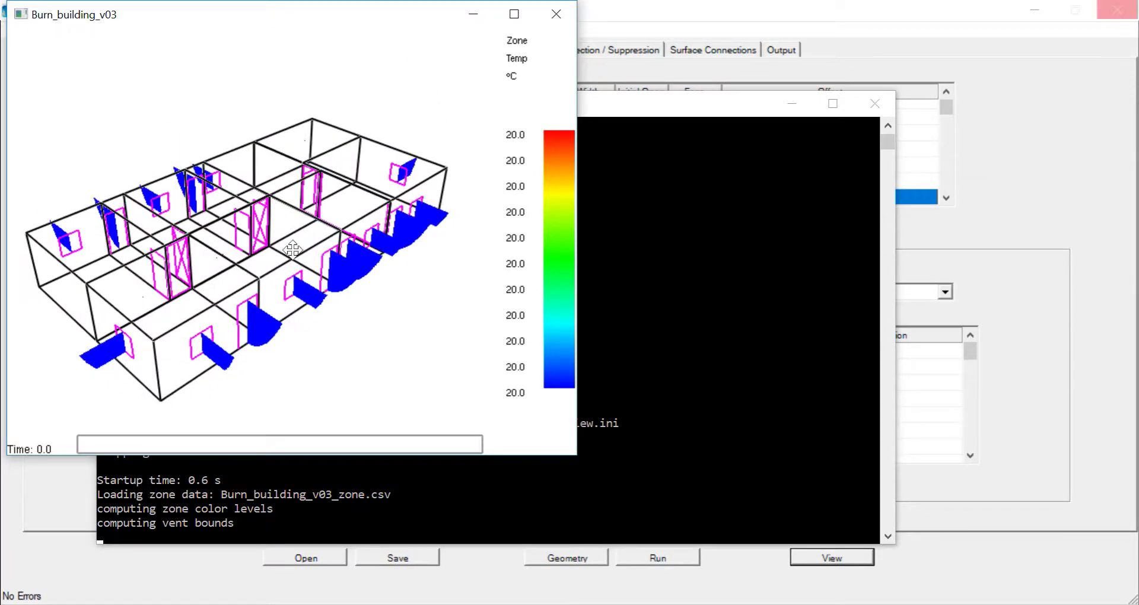
drag(284, 241, 306, 233)
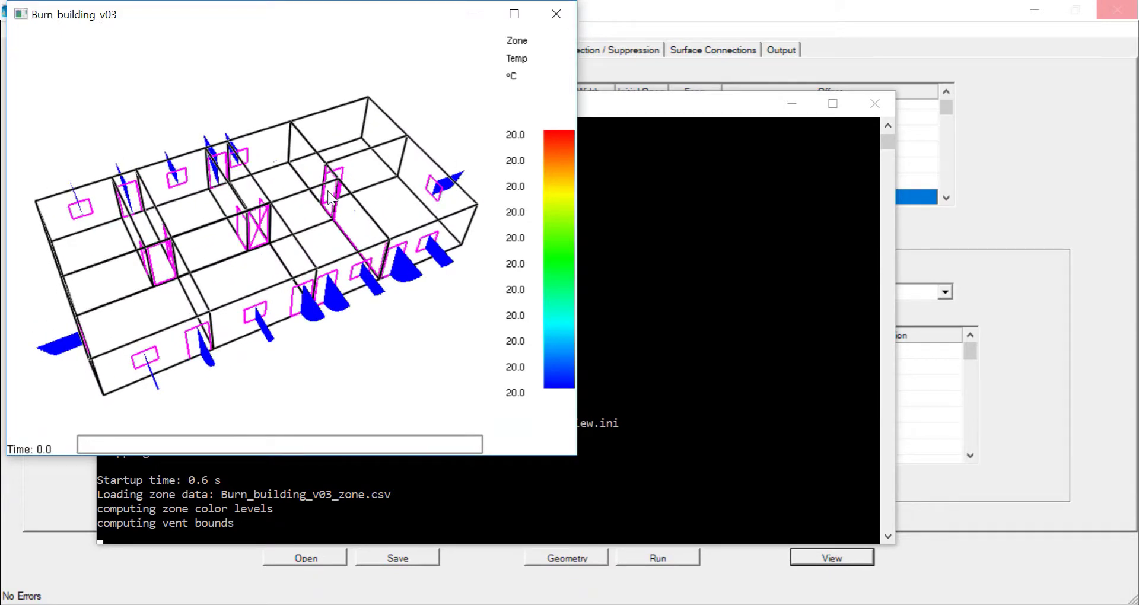
drag(332, 199, 290, 277)
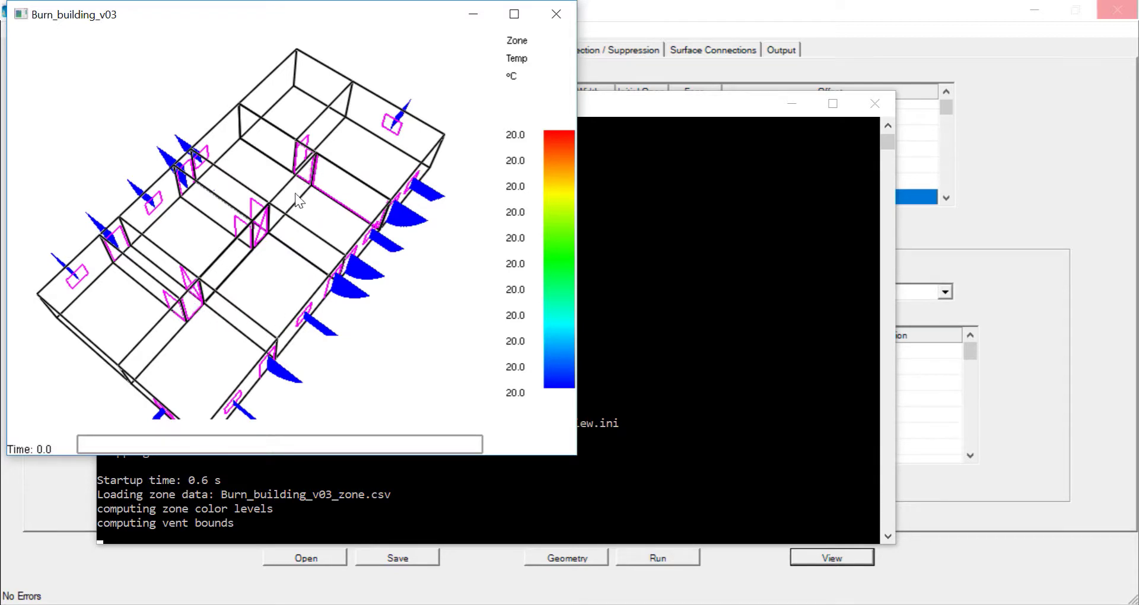
drag(341, 297, 338, 261)
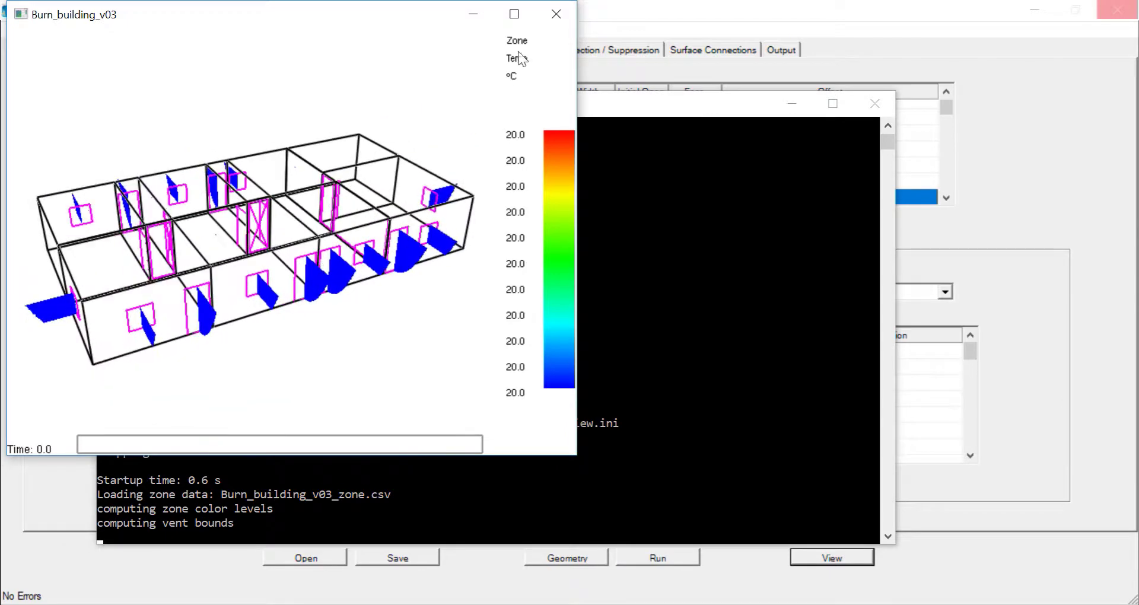
Close the 3D viewer and set vent 20 (4A–3A) to open at 300 s.
click(556, 14)
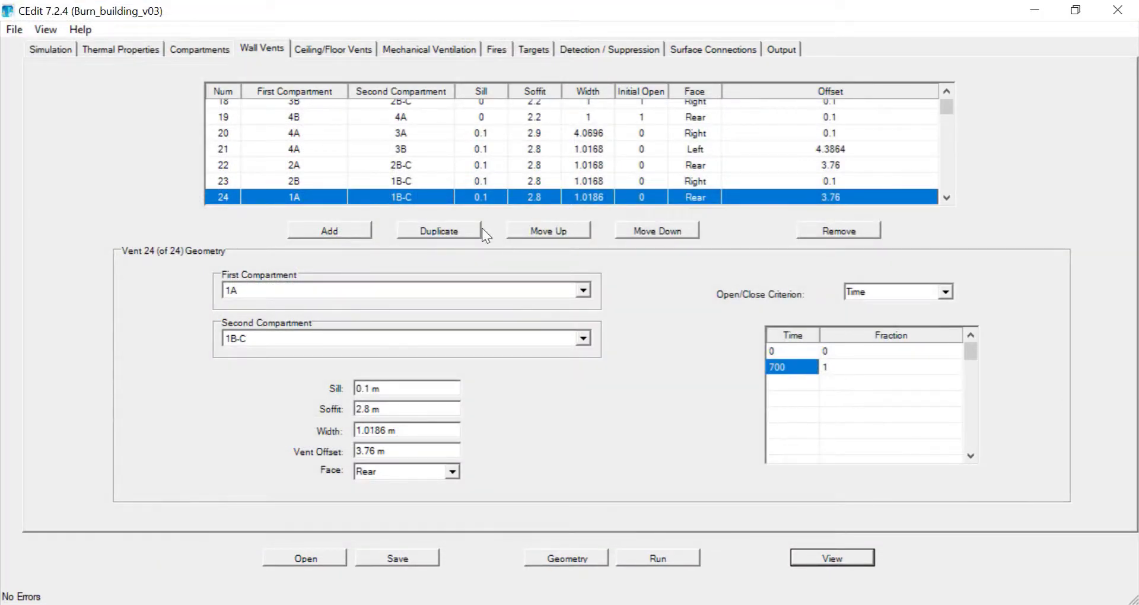
click(383, 155)
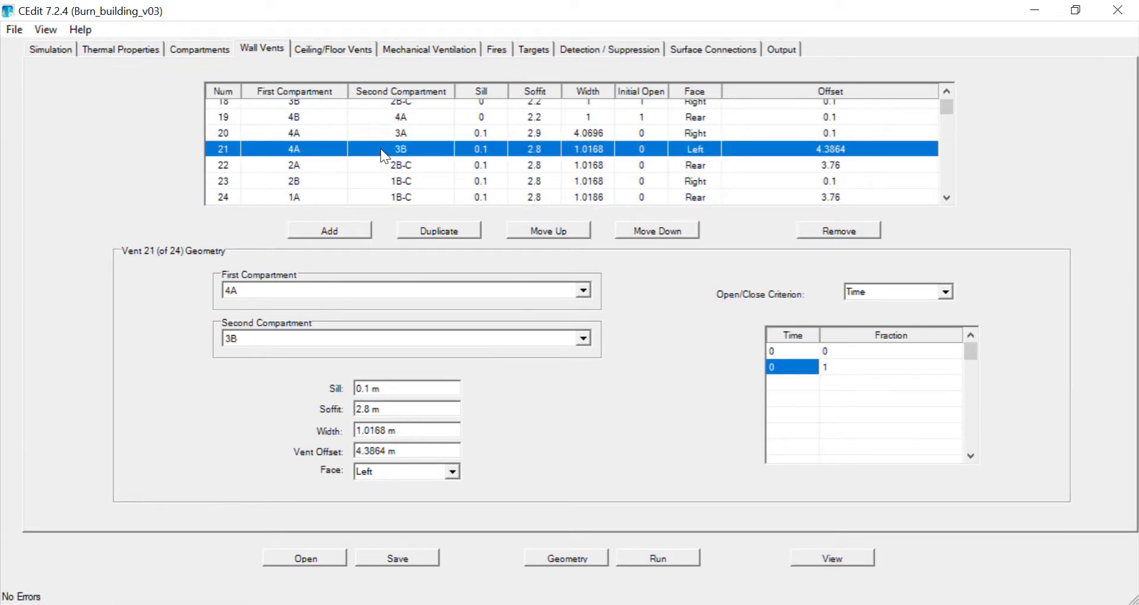
click(380, 133)
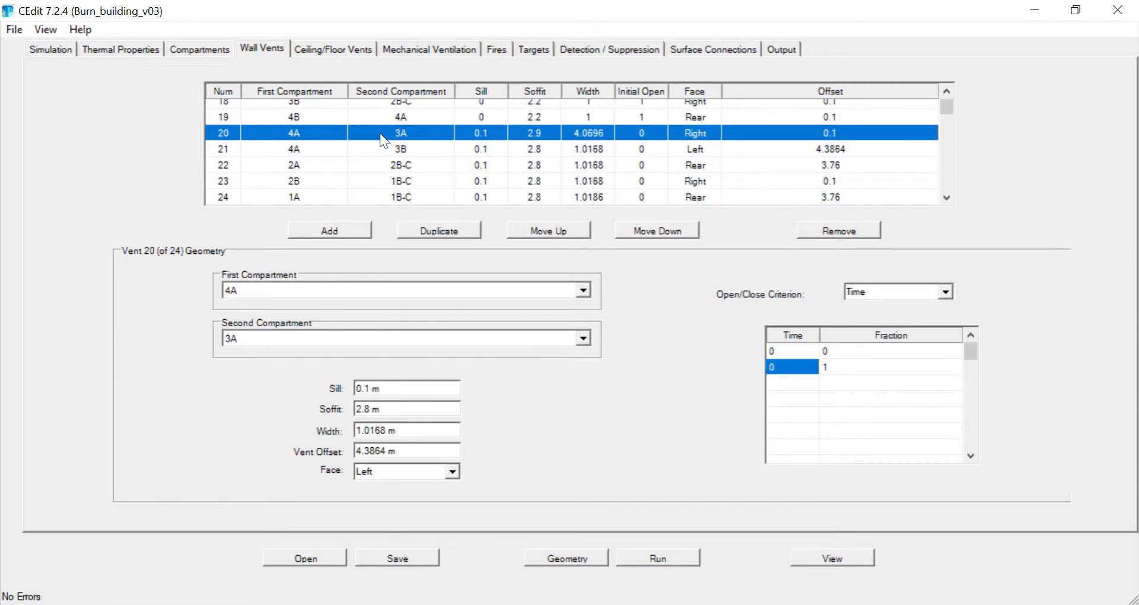
click(380, 149)
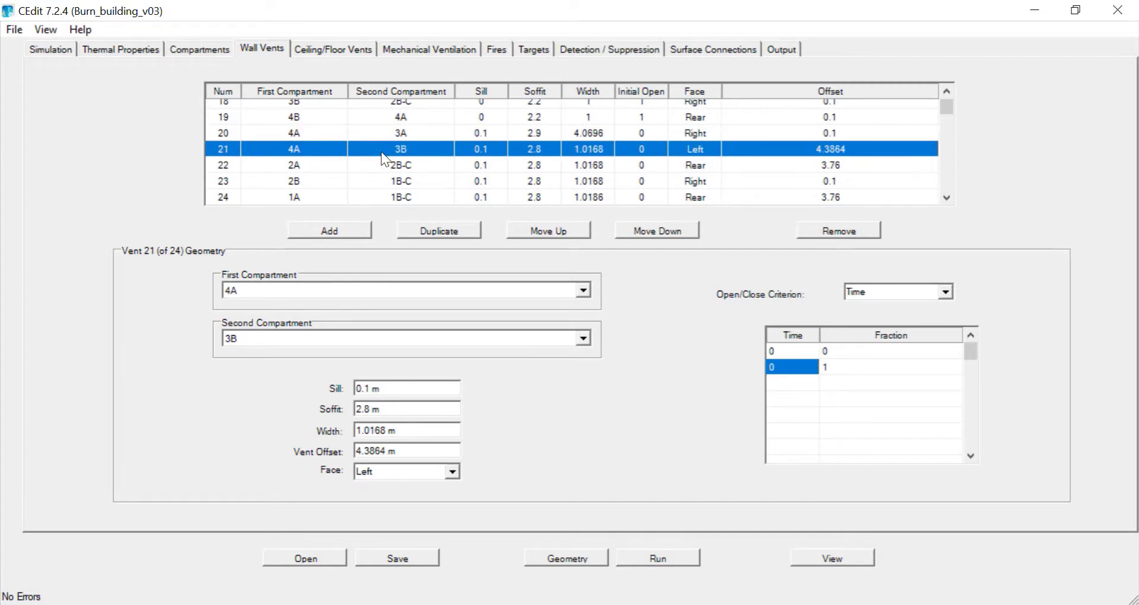
click(379, 134)
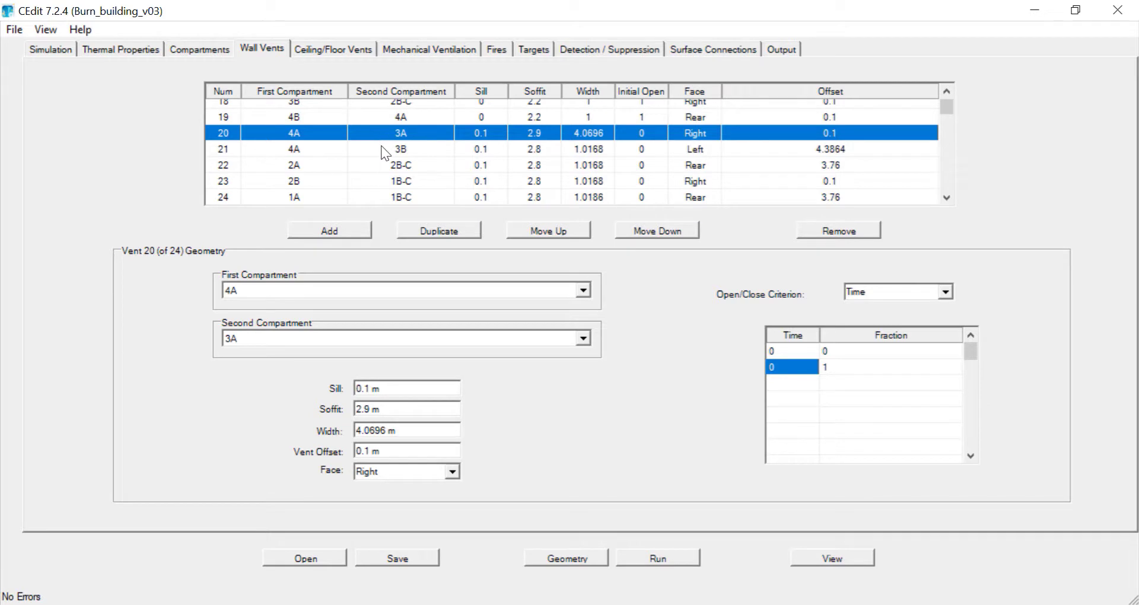
click(778, 368)
drag(786, 379, 757, 370)
text(300)
key(Return)
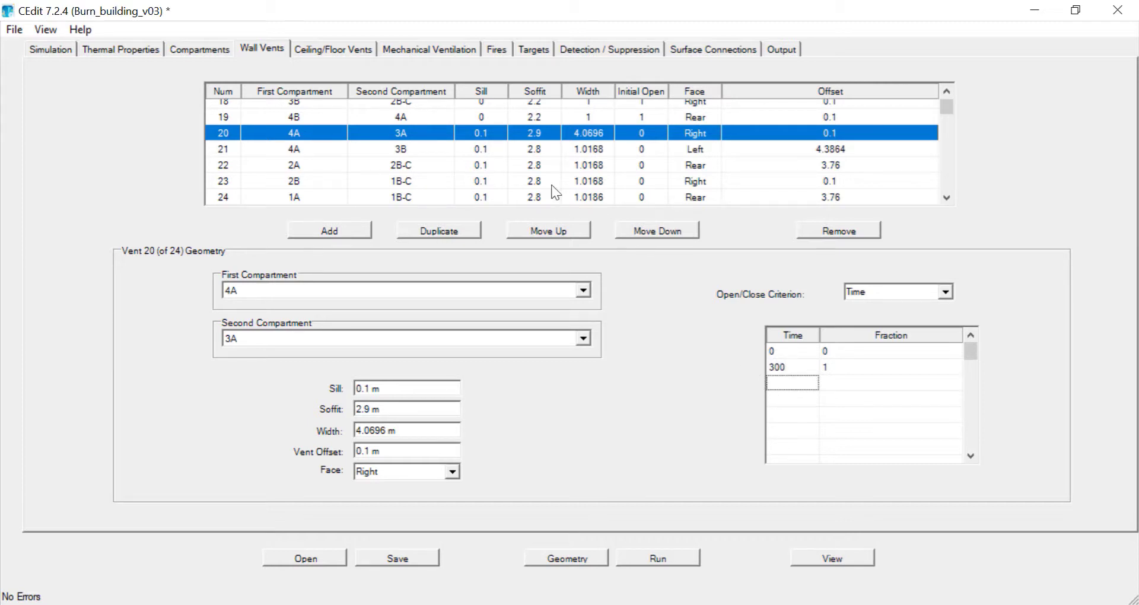
Set vent 21 (4A–3B) to open at 300 s as well.
click(521, 151)
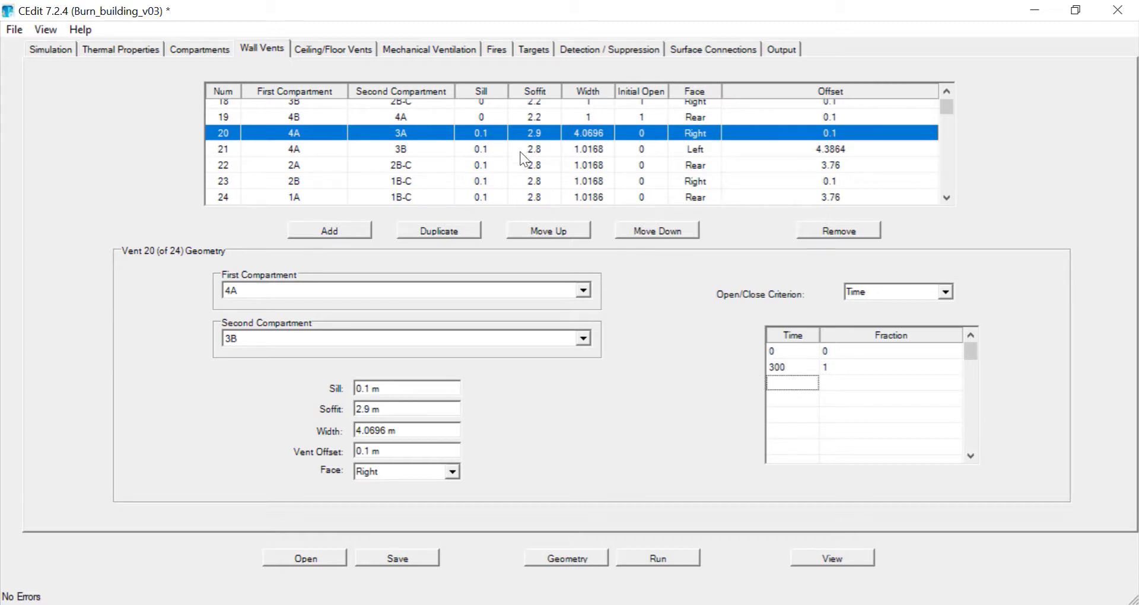
click(796, 377)
key(BackSpace)
text(300)
key(Return)
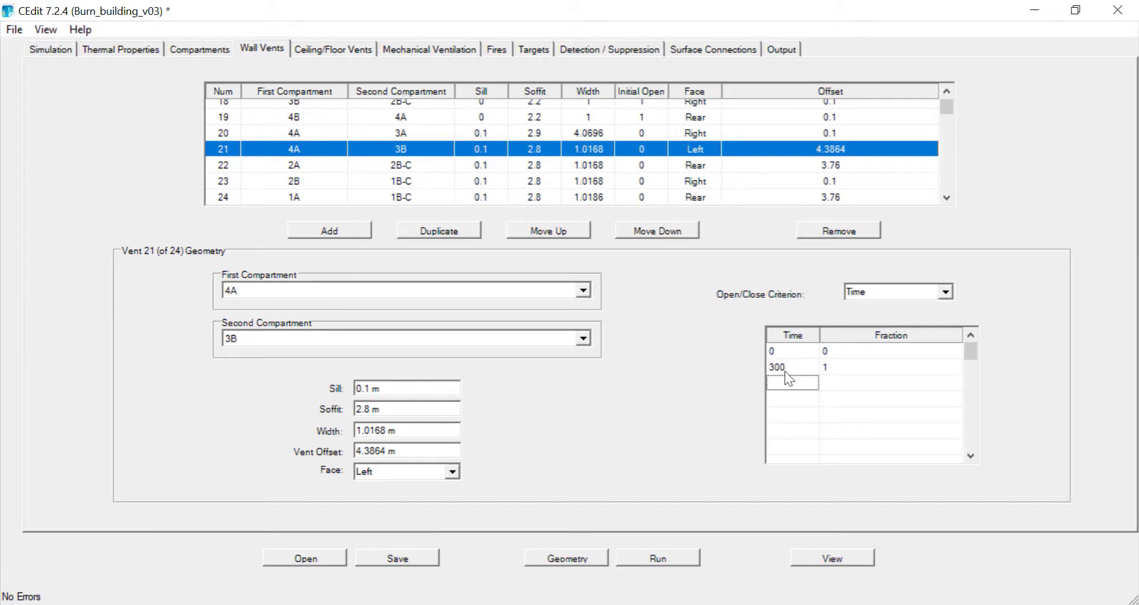
click(491, 164)
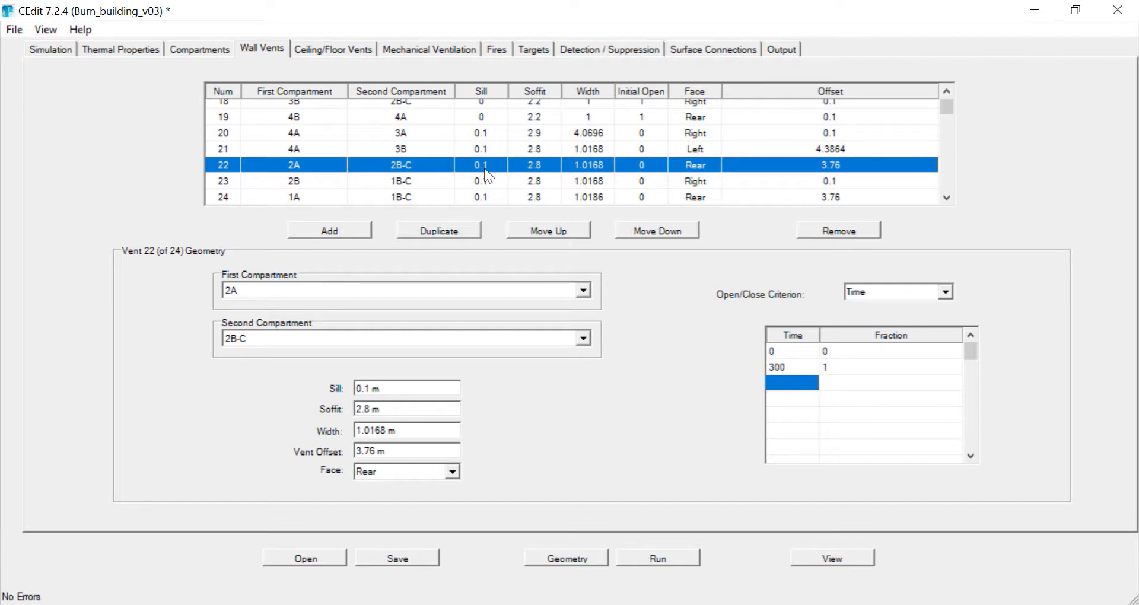
Change the opening times of vents 20 and 21 from 300 s to 150 s.
click(478, 135)
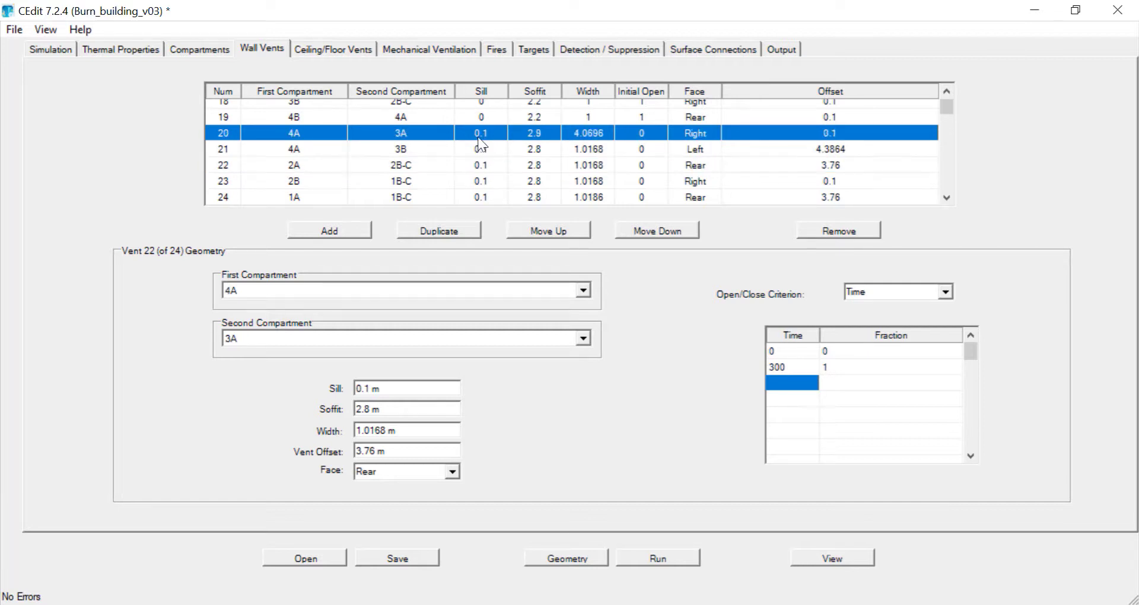
click(790, 369)
text(150)
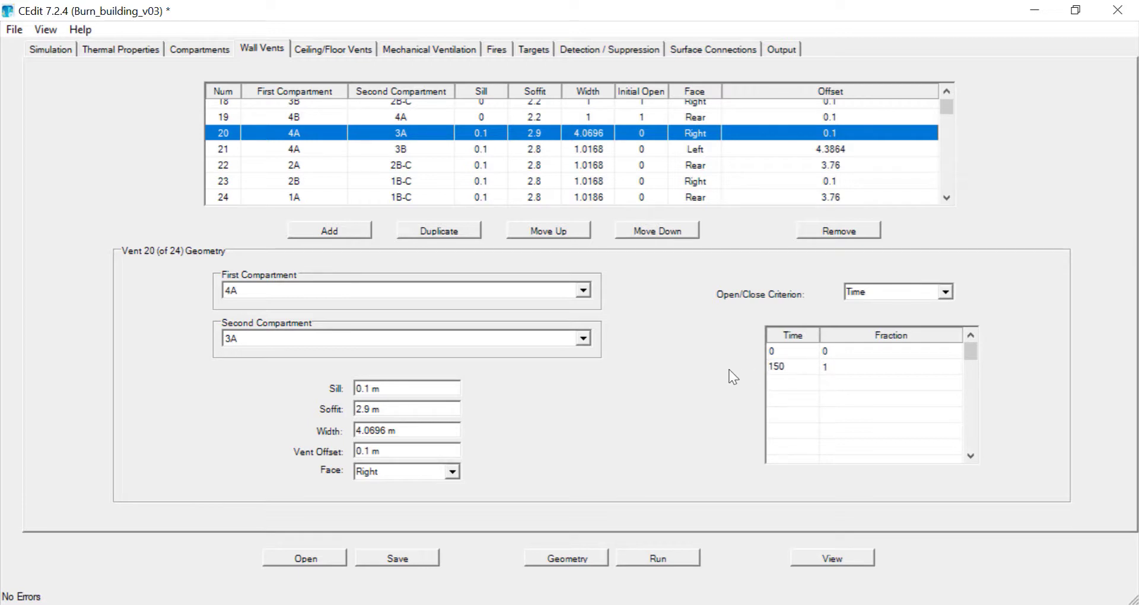
key(Return)
click(498, 147)
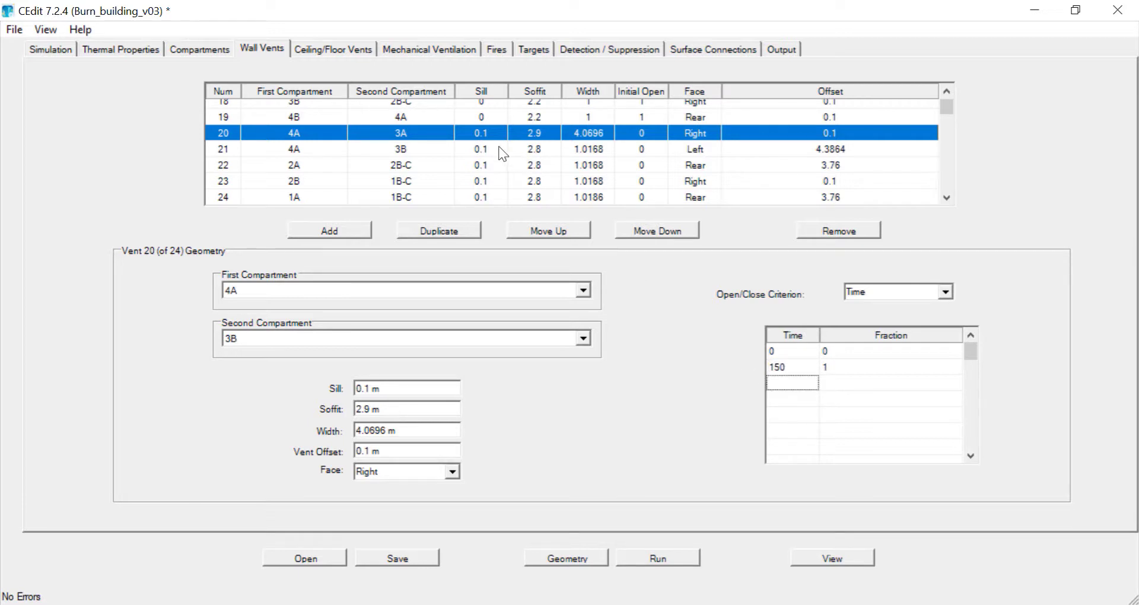
click(789, 368)
text(150)
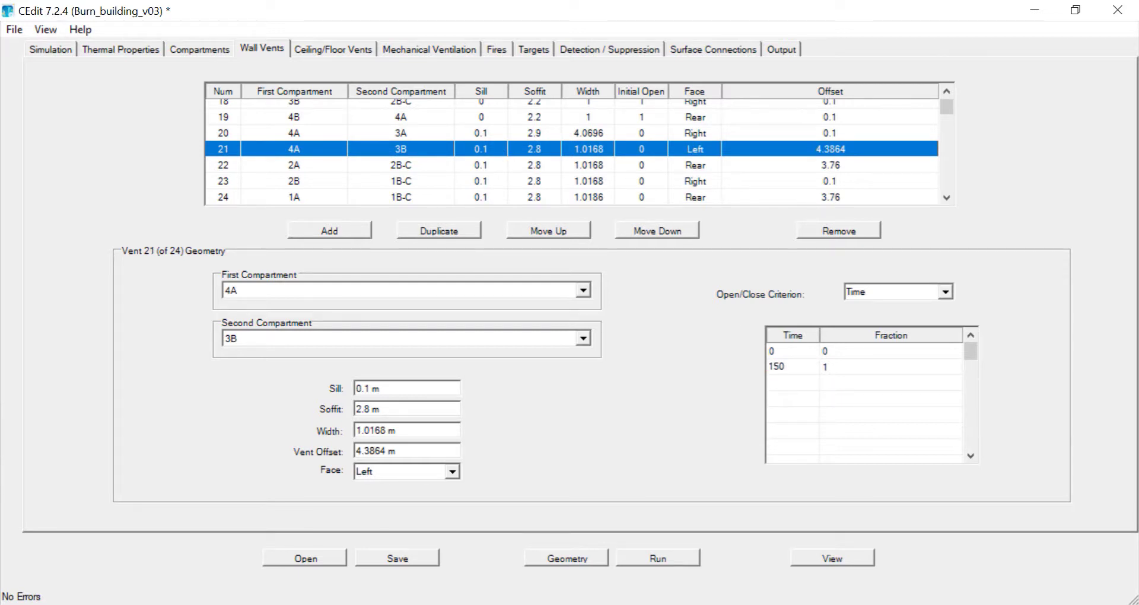
key(Return)
Check vents 22 and 23, then set vent 24 (1A–1B-C) to open at 700 s.
click(500, 165)
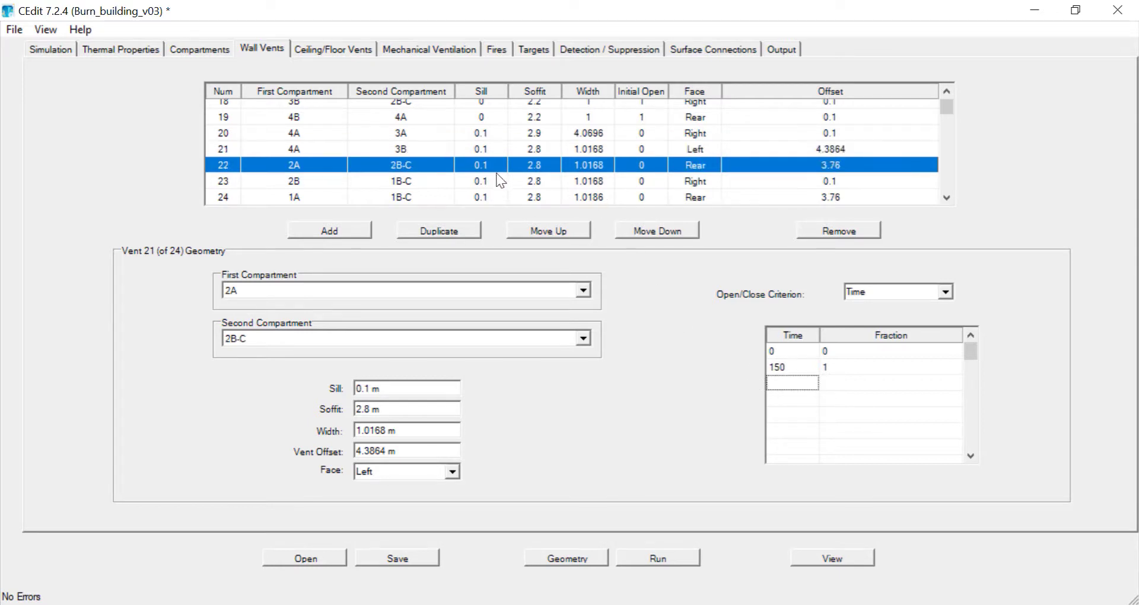
click(493, 181)
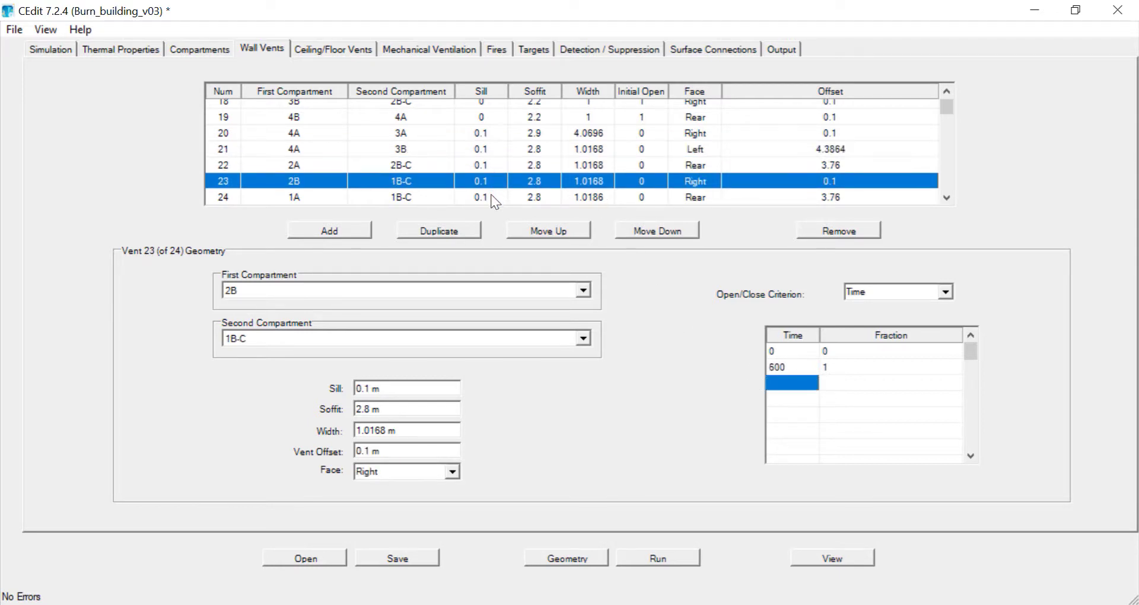
click(491, 197)
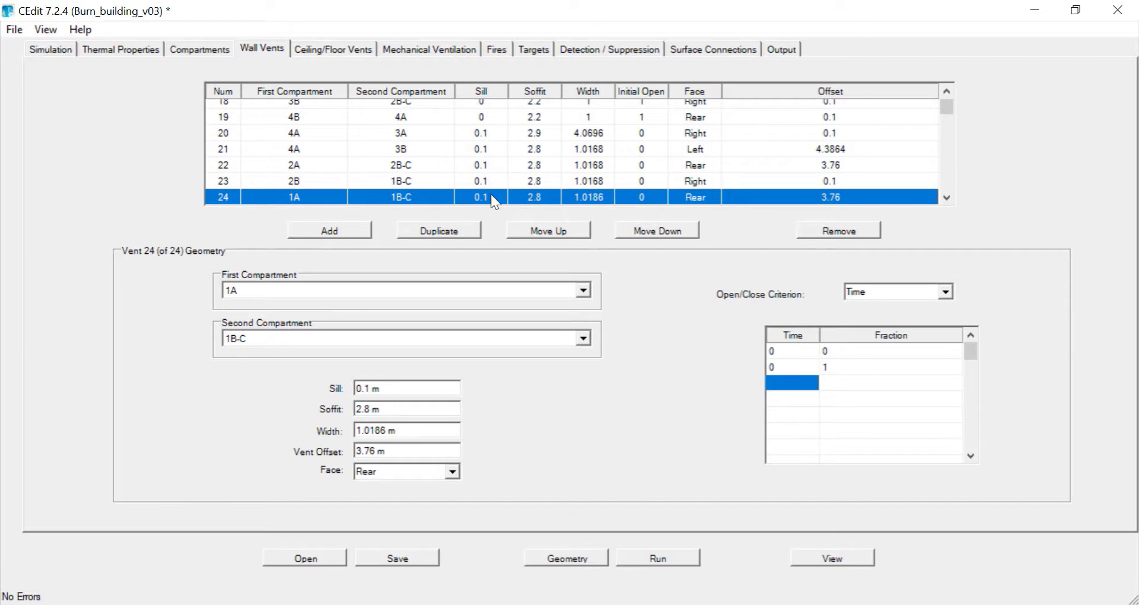
double_click(786, 371)
key(BackSpace)
text(700)
click(796, 384)
Save the model, run the CFAST simulation, and open the results in Smokeview.
click(417, 556)
click(665, 558)
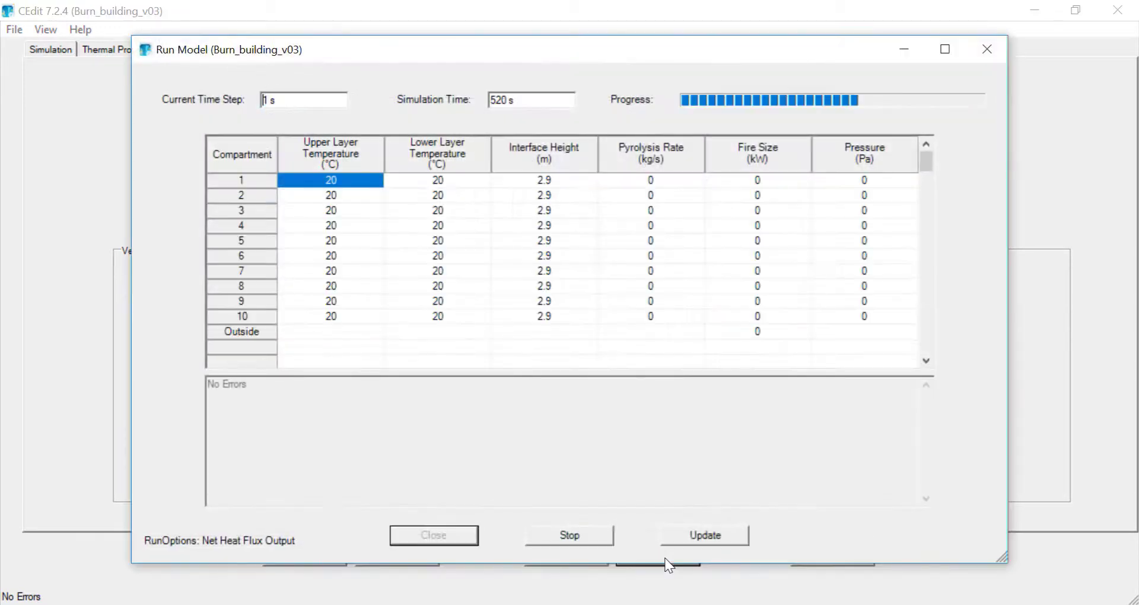
click(467, 537)
click(833, 557)
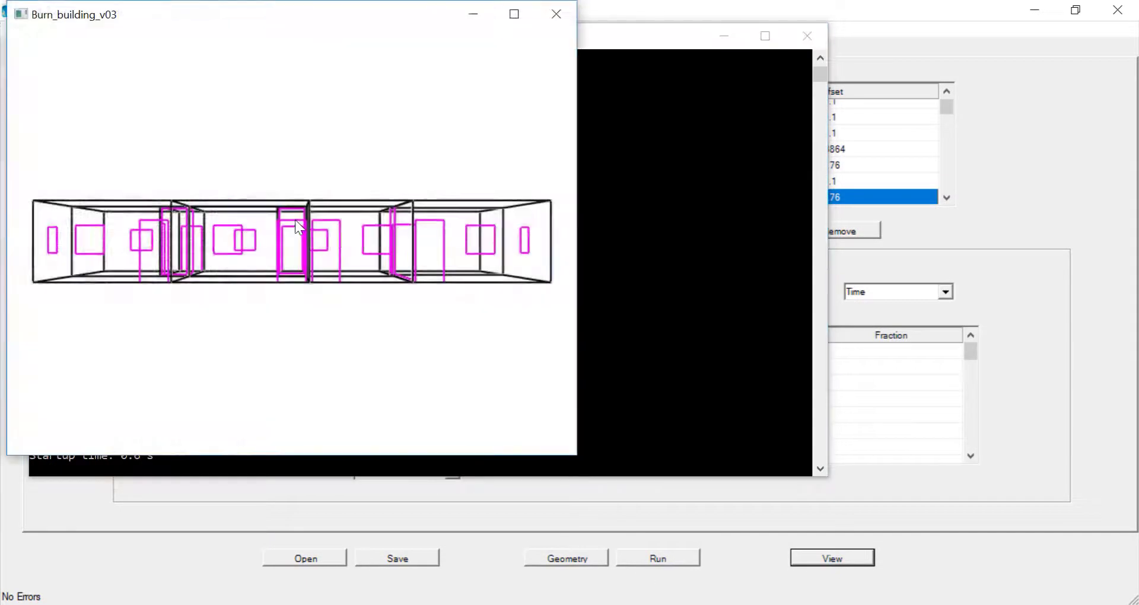
Load the zone fire file and view the building at time 0 from a near-front angle.
drag(294, 220, 276, 258)
right_click(276, 258)
mouse_move(379, 266)
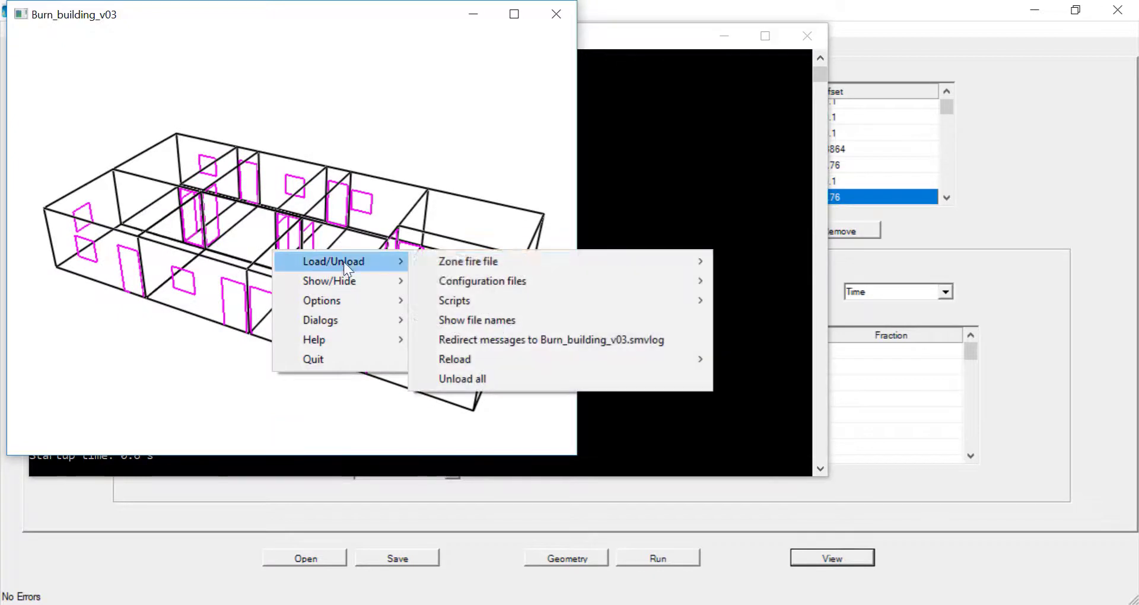
mouse_move(469, 264)
click(739, 261)
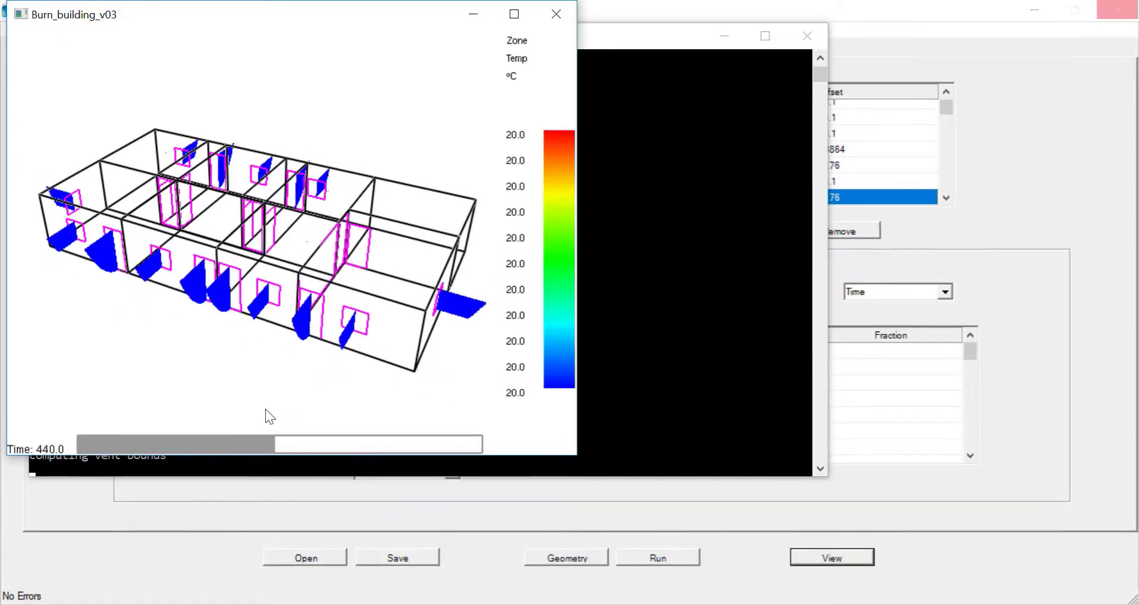
click(148, 440)
drag(147, 440, 33, 442)
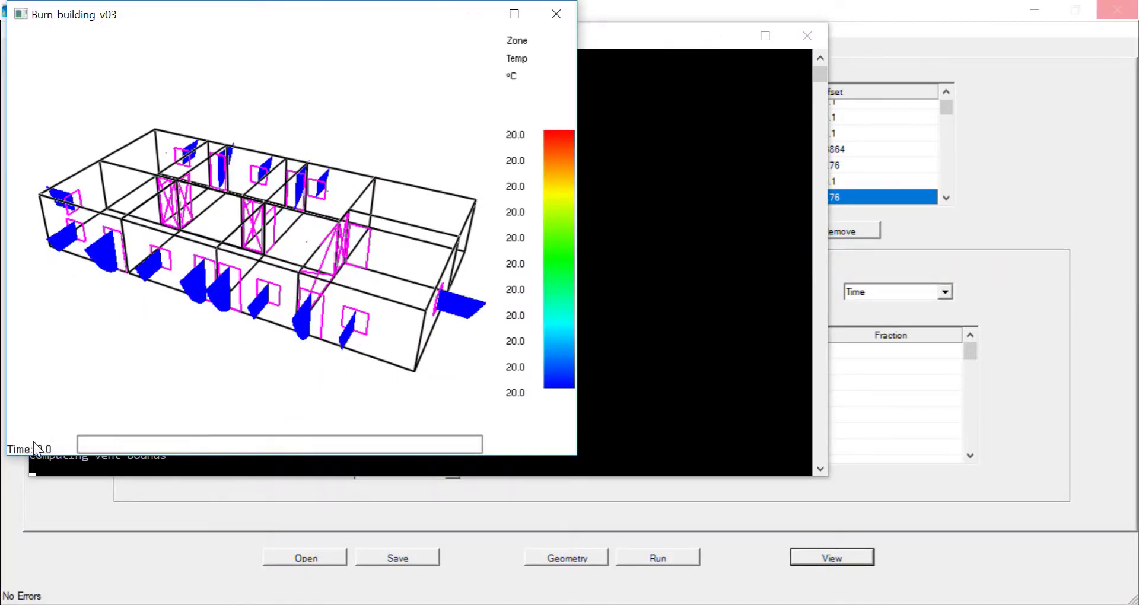
mouse_move(180, 313)
mouse_down()
mouse_move(257, 319)
mouse_move(169, 296)
mouse_up()
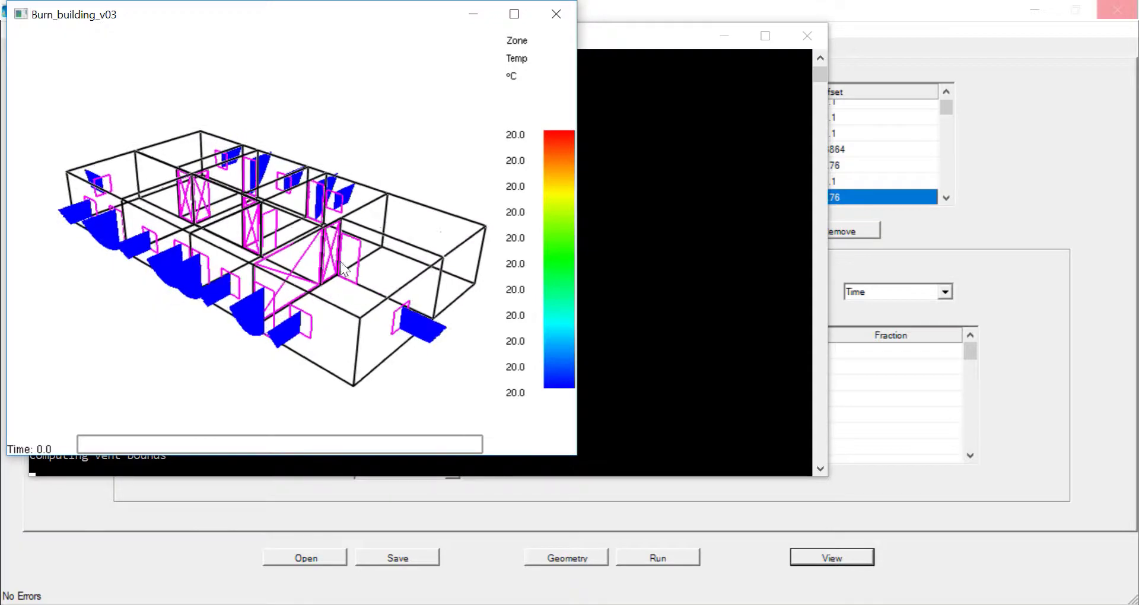
Close Smokeview and begin editing vent 24's opening time cell.
click(556, 13)
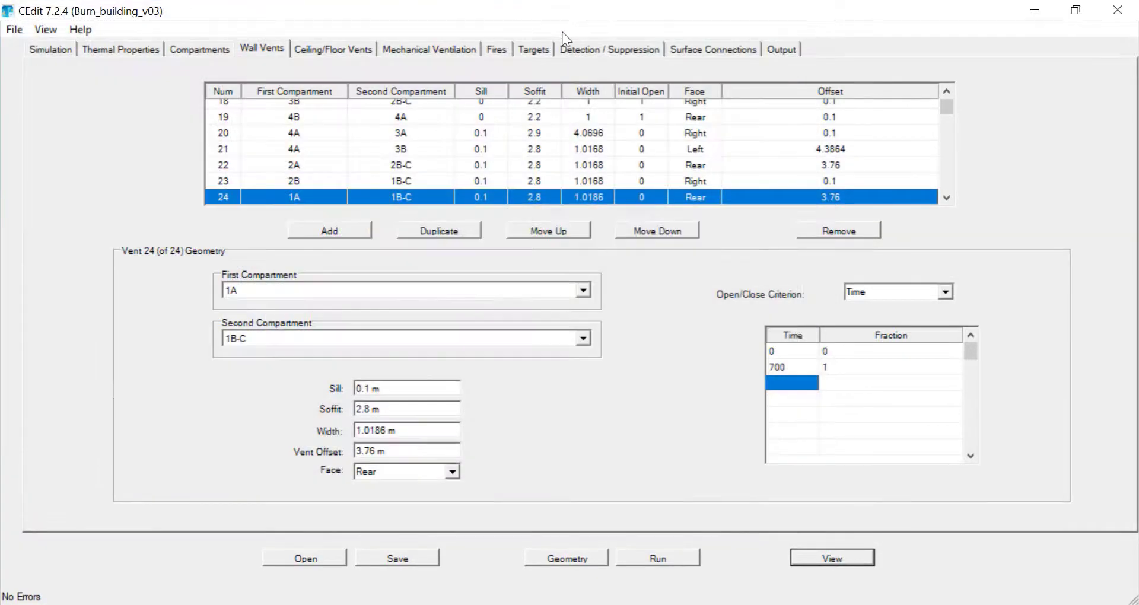
double_click(794, 369)
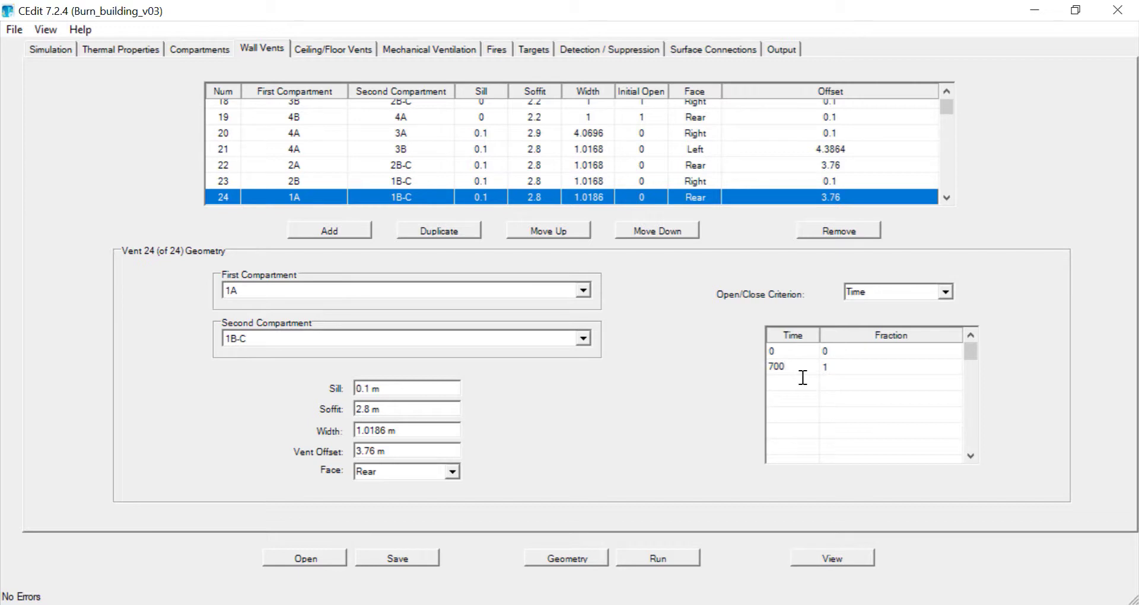
key(BackSpace)
click(453, 390)
click(785, 384)
Re-enter vent 24's opening time as 700 s.
double_click(795, 371)
key(Return)
text(7)
click(767, 381)
click(455, 394)
click(378, 394)
click(809, 373)
text(00)
key(Return)
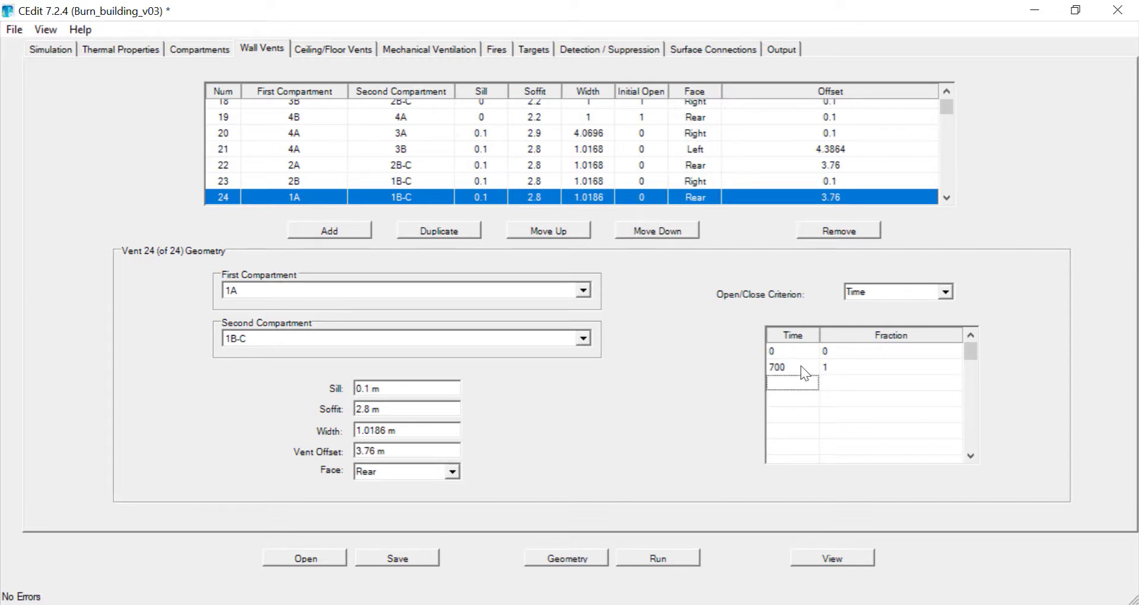